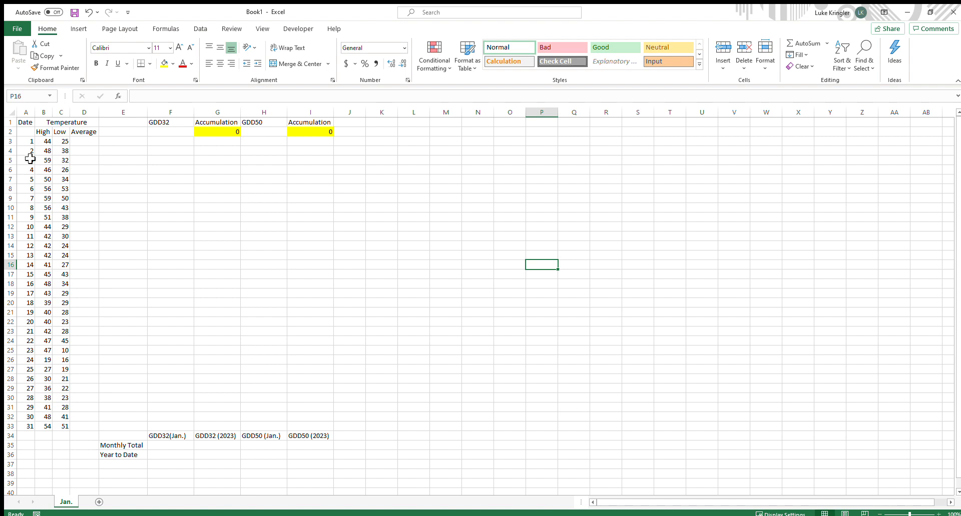
Examine the January sheet's date, high and low temperature columns and the GDD header cells
{"action": "left_click", "coordinate": [25, 122]}
{"action": "left_click", "coordinate": [67, 124]}
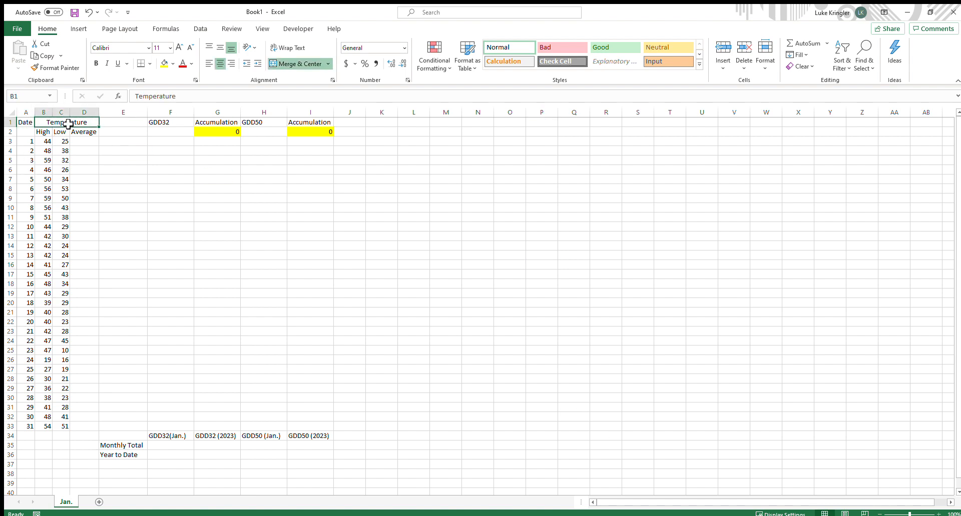
{"action": "left_click", "coordinate": [40, 131]}
{"action": "left_click", "coordinate": [76, 133]}
{"action": "left_click_drag", "start_coordinate": [46, 152], "coordinate": [48, 160]}
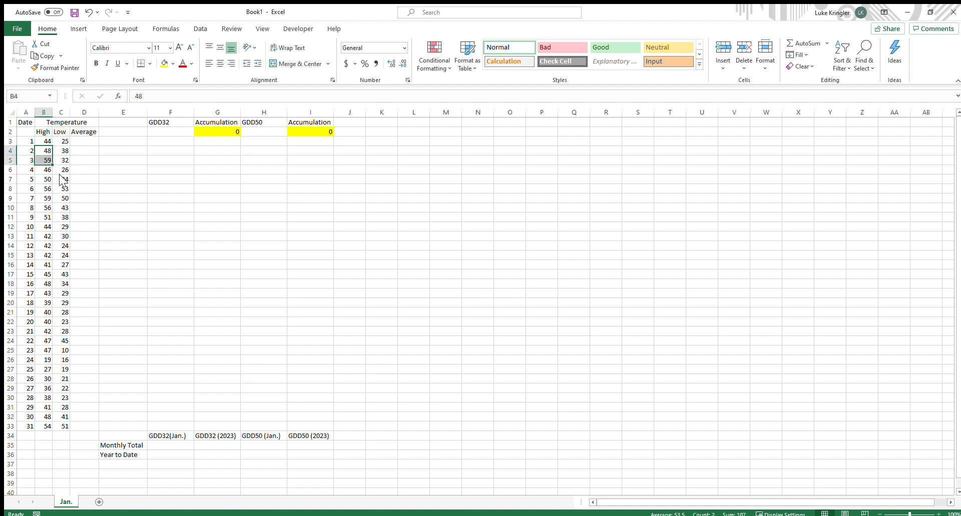
{"action": "left_click", "coordinate": [64, 207]}
{"action": "left_click", "coordinate": [73, 379]}
{"action": "left_click", "coordinate": [29, 426]}
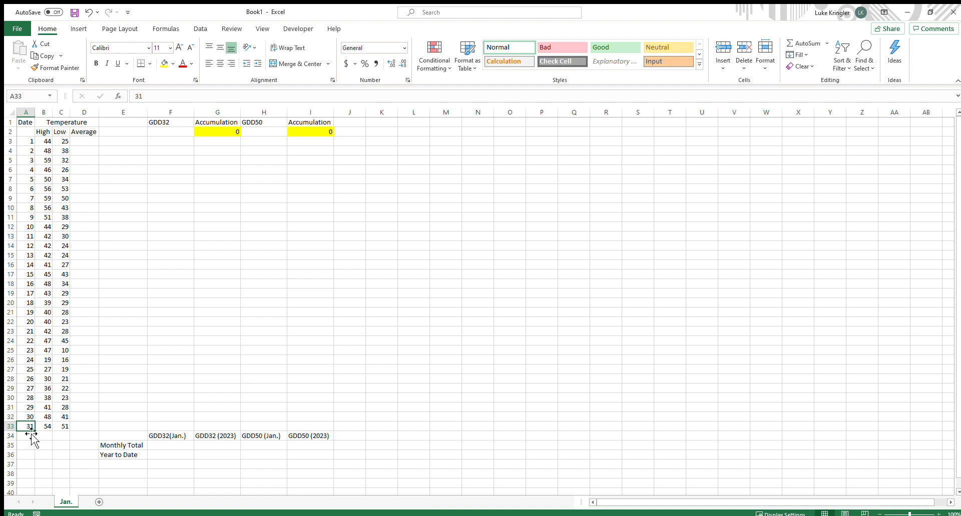
{"action": "left_click", "coordinate": [63, 427]}
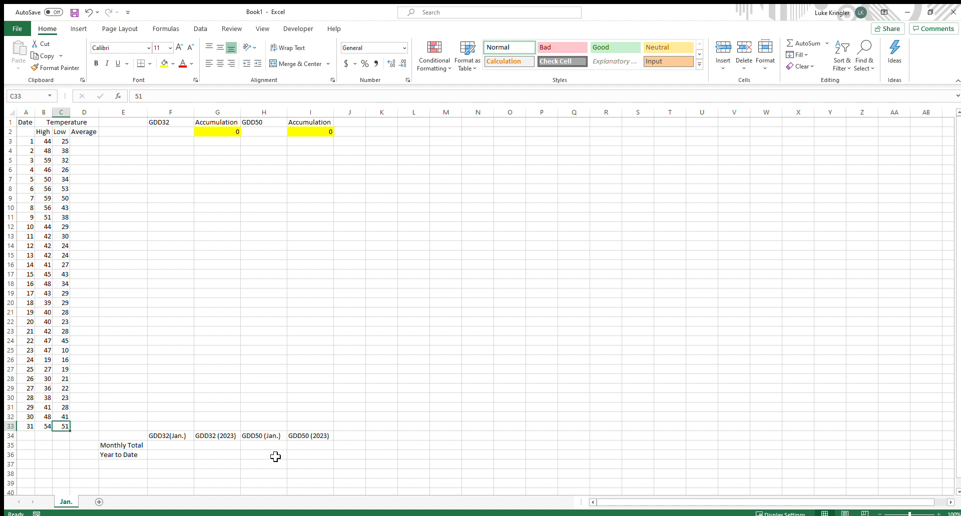
{"action": "left_click", "coordinate": [185, 126]}
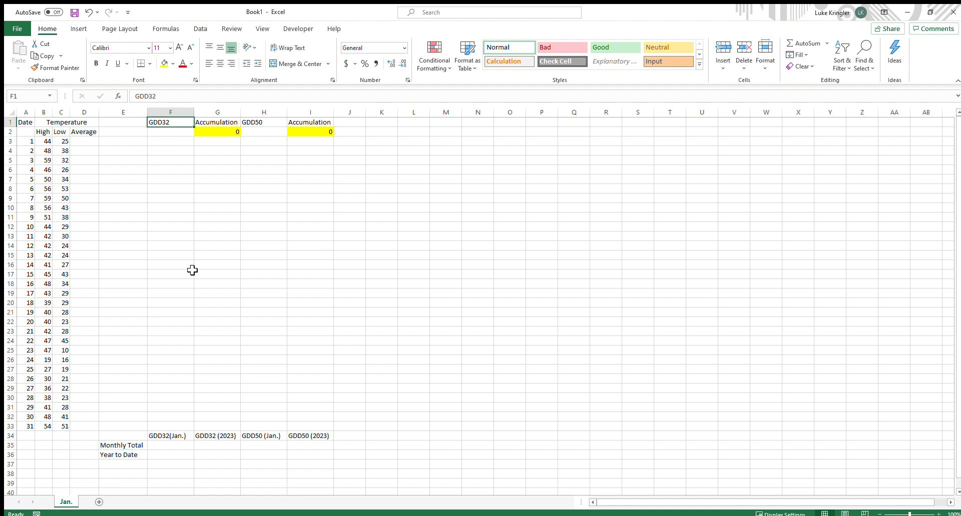
{"action": "left_click", "coordinate": [270, 123]}
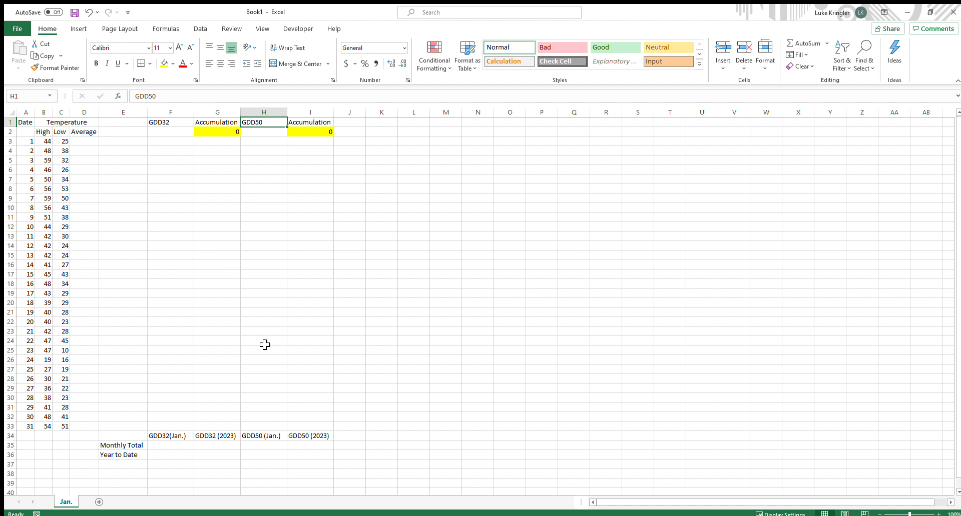
Examine the Monthly Total and Year to Date summary rows below the daily data
{"action": "left_click_drag", "start_coordinate": [144, 436], "coordinate": [326, 454]}
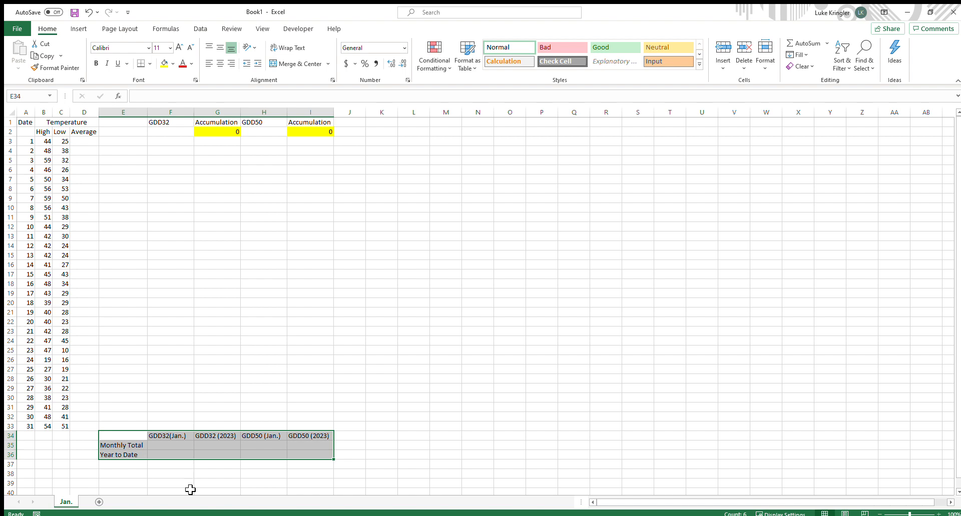
{"action": "left_click", "coordinate": [427, 455]}
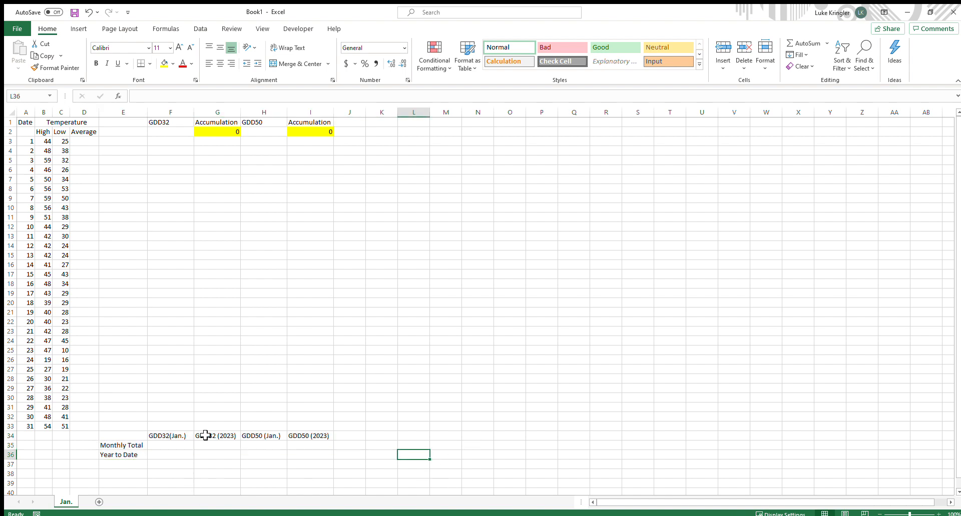
{"action": "left_click_drag", "start_coordinate": [121, 445], "coordinate": [287, 465]}
{"action": "left_click", "coordinate": [315, 446]}
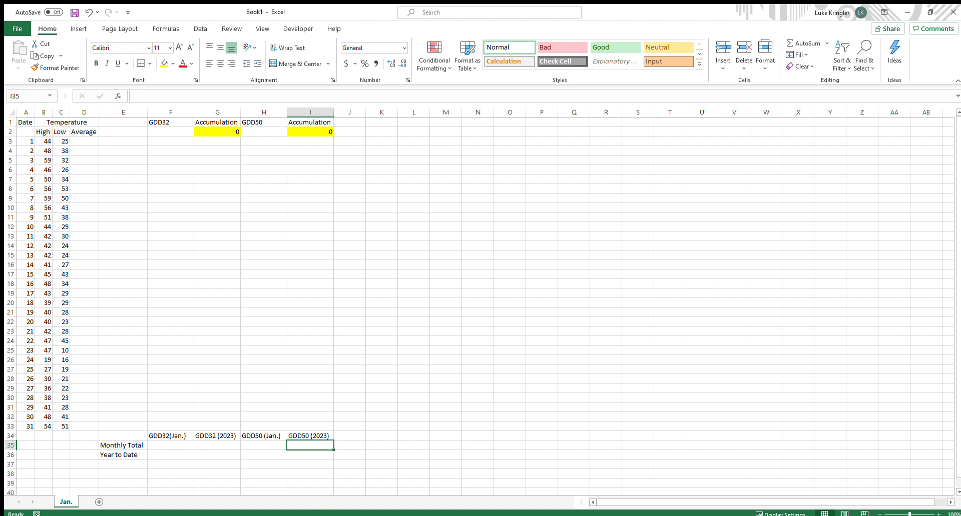
{"action": "left_click", "coordinate": [129, 420]}
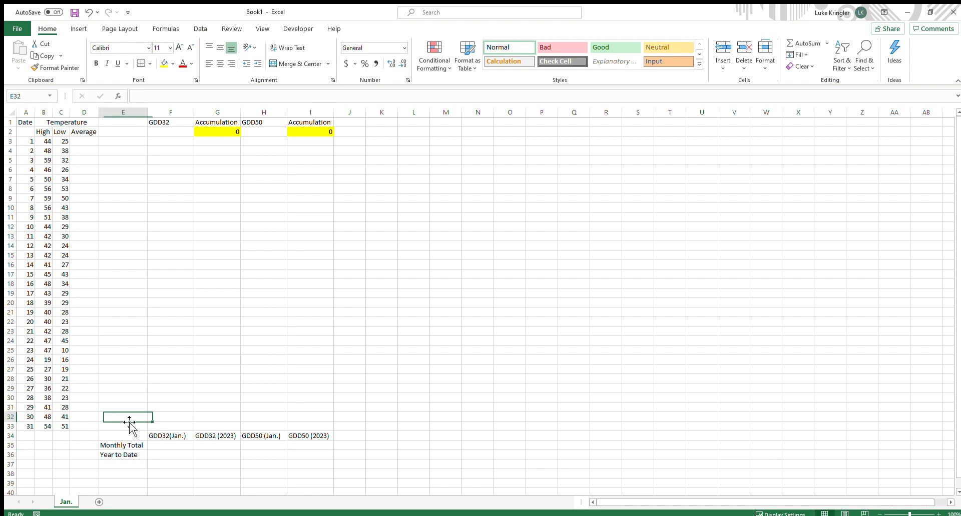
{"action": "left_click", "coordinate": [129, 436]}
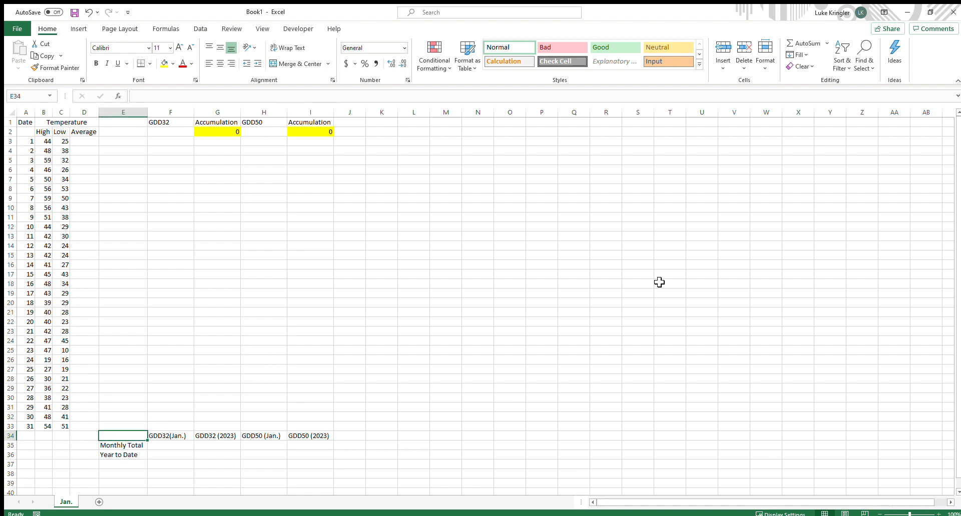
Enter a formula in D3 averaging the day's high and low temperatures, =AVERAGE(B3:C3)
{"action": "left_click", "coordinate": [88, 143]}
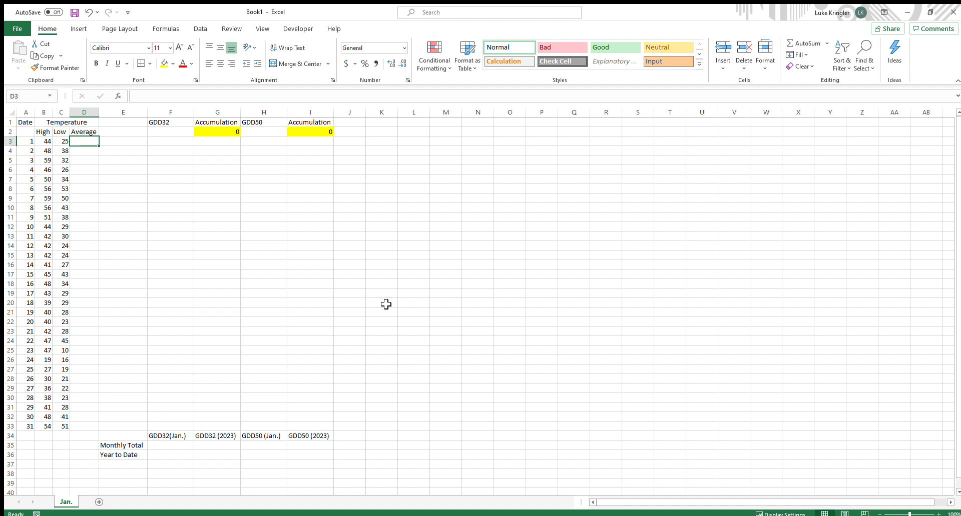
{"action": "type", "text": "="}
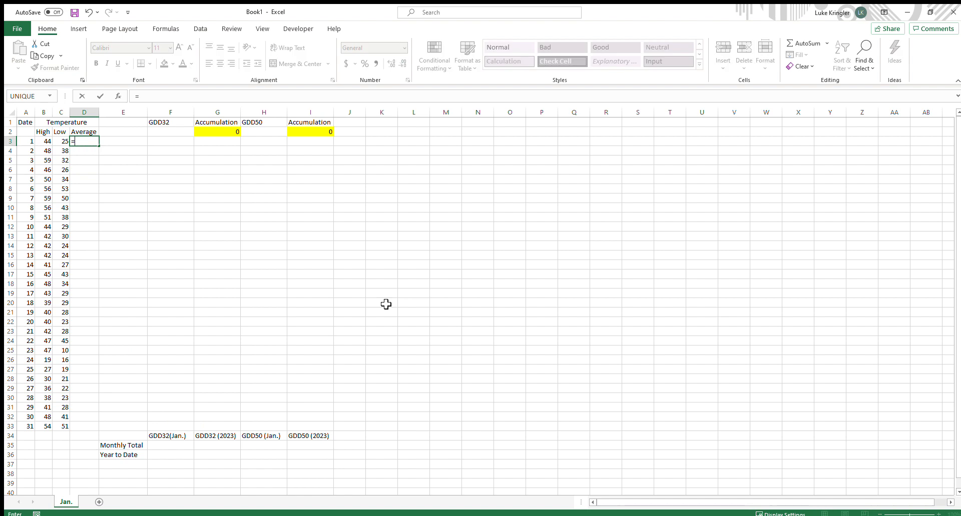
{"action": "type", "text": "aver"}
{"action": "key", "text": "Tab"}
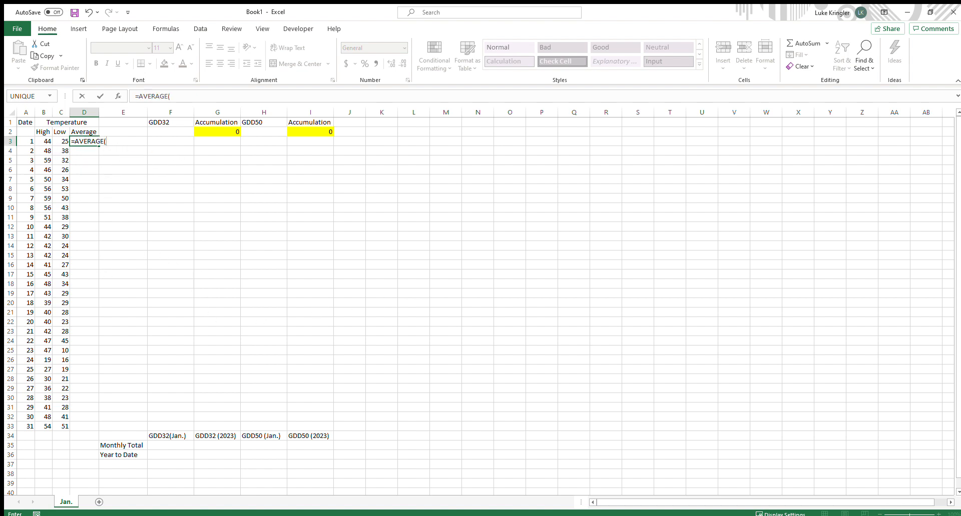
{"action": "left_click_drag", "start_coordinate": [45, 142], "coordinate": [62, 144]}
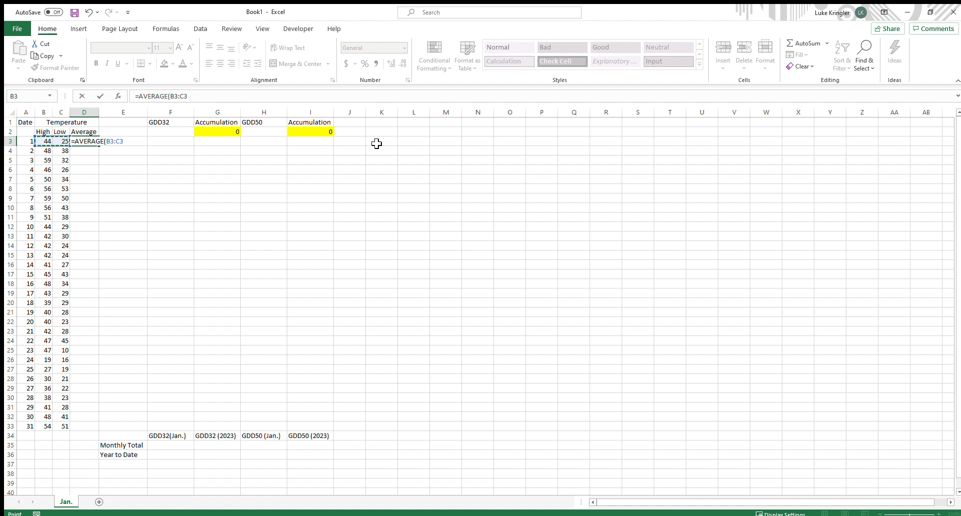
{"action": "type", "text": ")"}
{"action": "key", "text": "Return"}
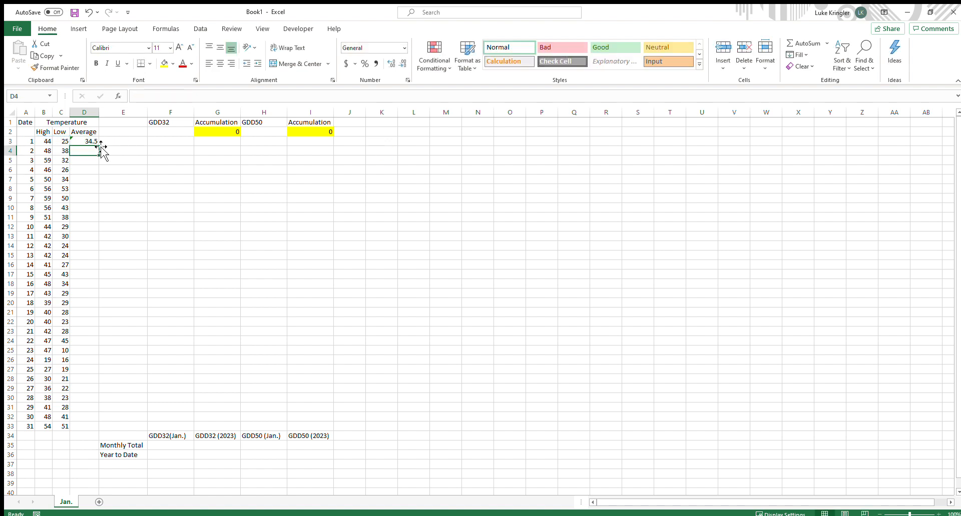
Copy the average formula down to D4 and check its cell references in the formula bar
{"action": "left_click", "coordinate": [86, 142]}
{"action": "left_click_drag", "start_coordinate": [101, 150], "coordinate": [101, 158]}
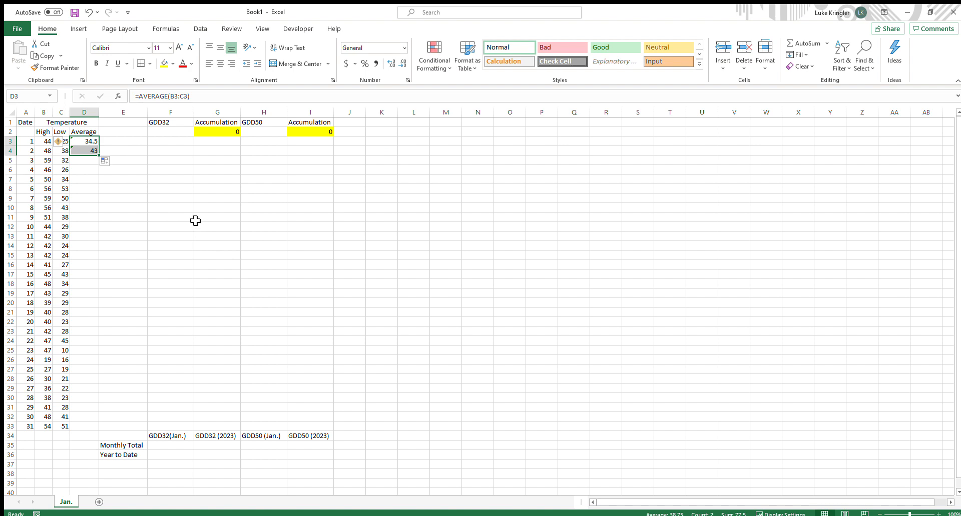
{"action": "left_click", "coordinate": [103, 208]}
{"action": "left_click", "coordinate": [91, 151]}
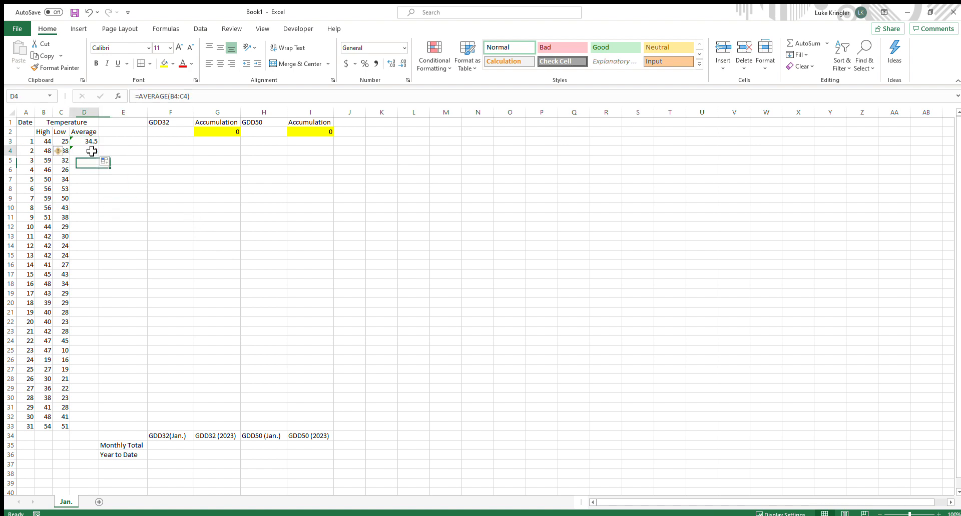
{"action": "left_click", "coordinate": [173, 96]}
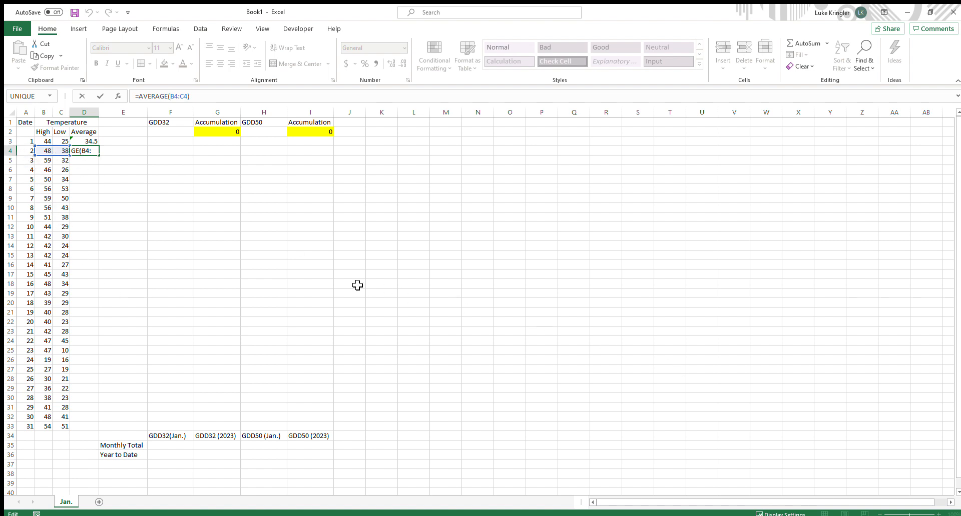
{"action": "key", "text": "Return"}
{"action": "left_click", "coordinate": [92, 150]}
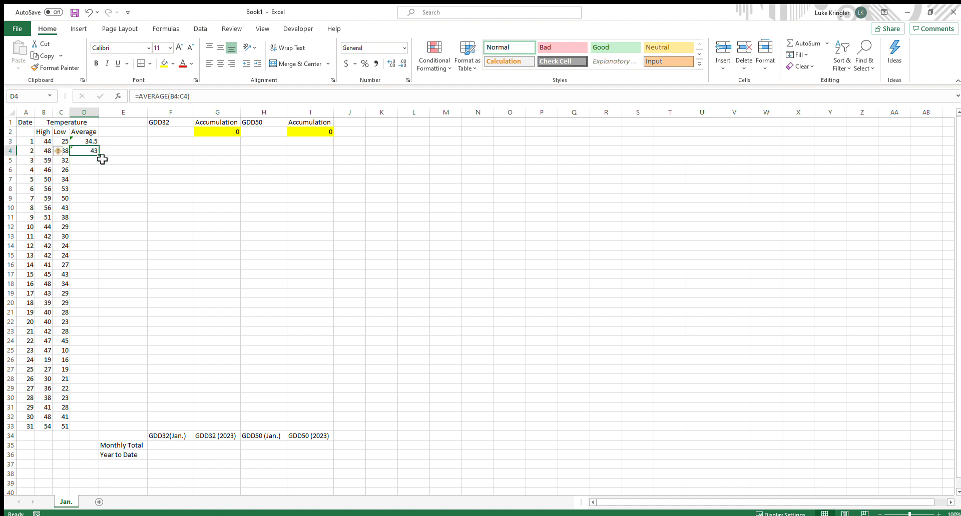
Fill the average formula down the Average column through row 33 and inspect several filled formulas
{"action": "left_click_drag", "start_coordinate": [99, 155], "coordinate": [107, 433]}
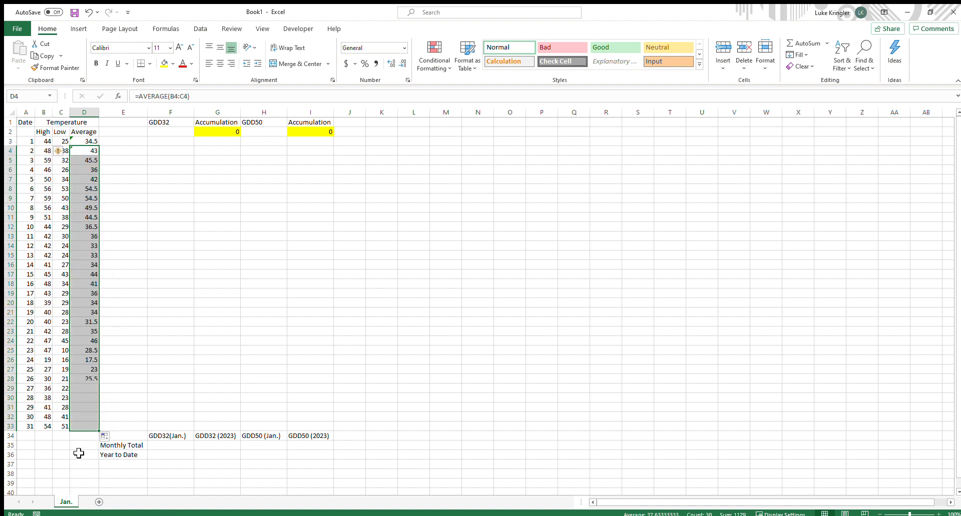
{"action": "left_click", "coordinate": [132, 330]}
{"action": "left_click", "coordinate": [86, 257]}
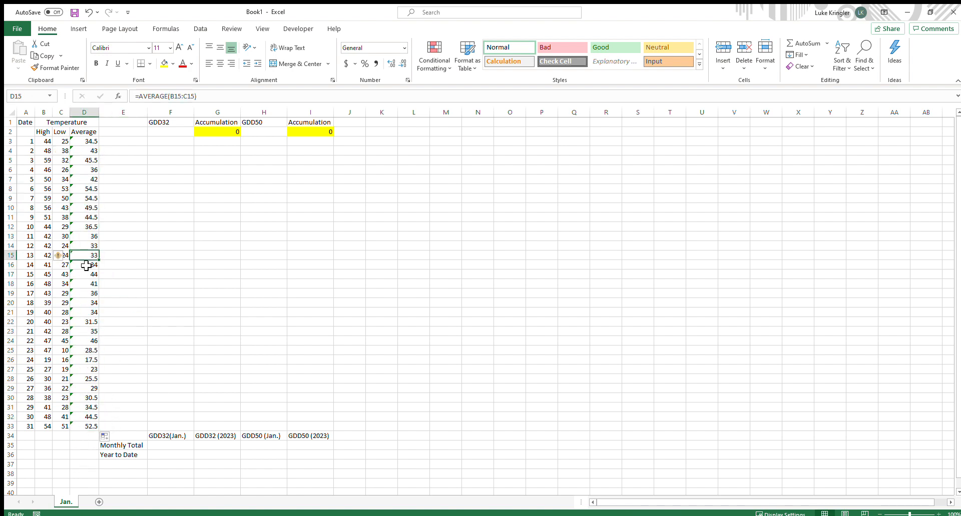
{"action": "left_click", "coordinate": [86, 360]}
{"action": "left_click", "coordinate": [183, 96]}
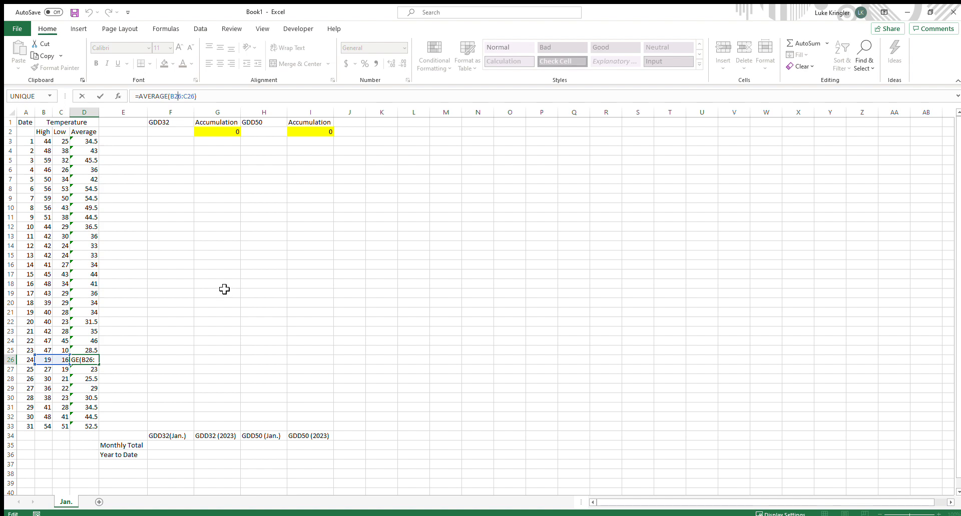
Enter a GDD32 formula in F3 subtracting 32 from the day's average, =D3-32
{"action": "left_click", "coordinate": [168, 138]}
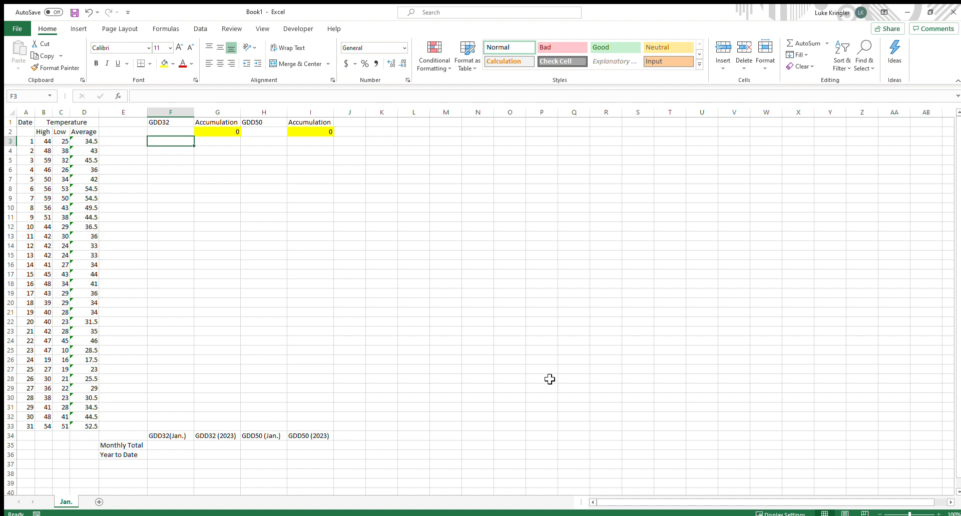
{"action": "type", "text": "="}
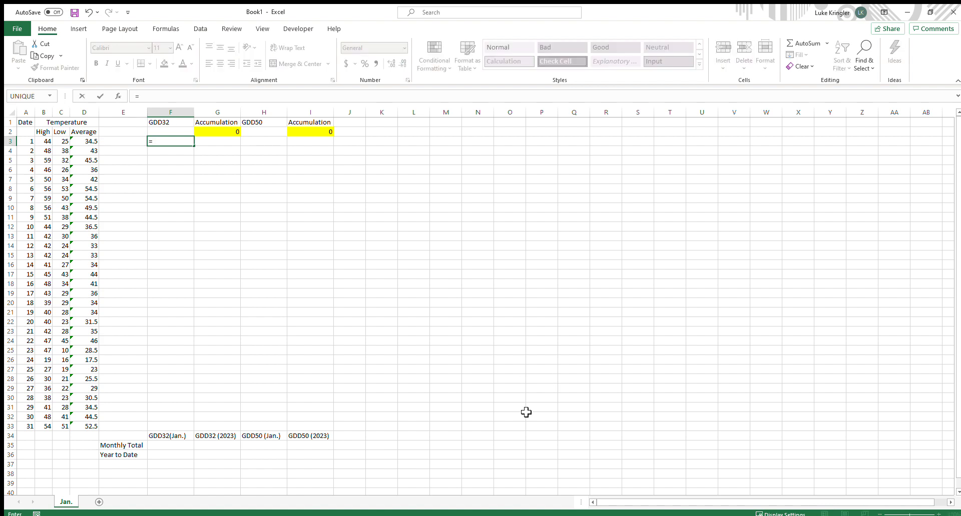
{"action": "left_click", "coordinate": [89, 141]}
{"action": "type", "text": "-"}
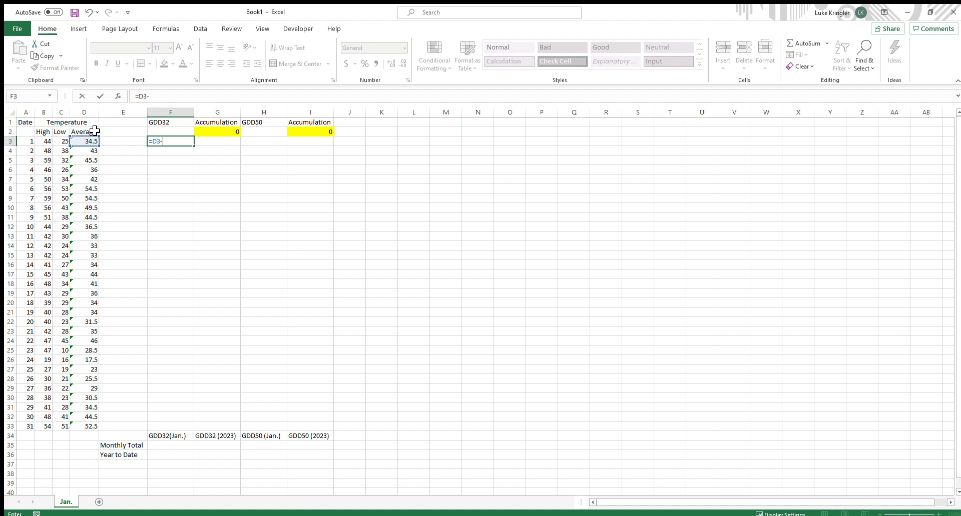
{"action": "type", "text": "32"}
{"action": "key", "text": "Return"}
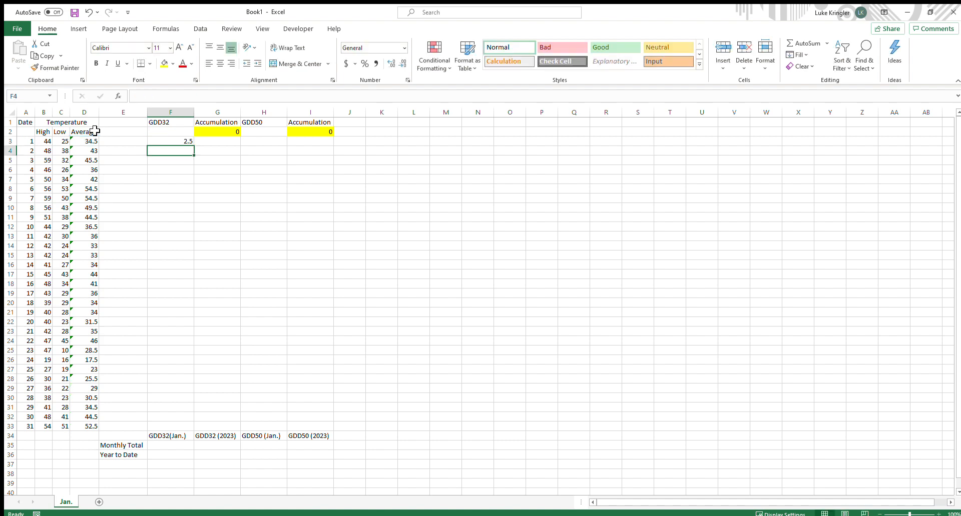
Copy the GDD32 formula down to F4 and check its reference
{"action": "left_click", "coordinate": [169, 141]}
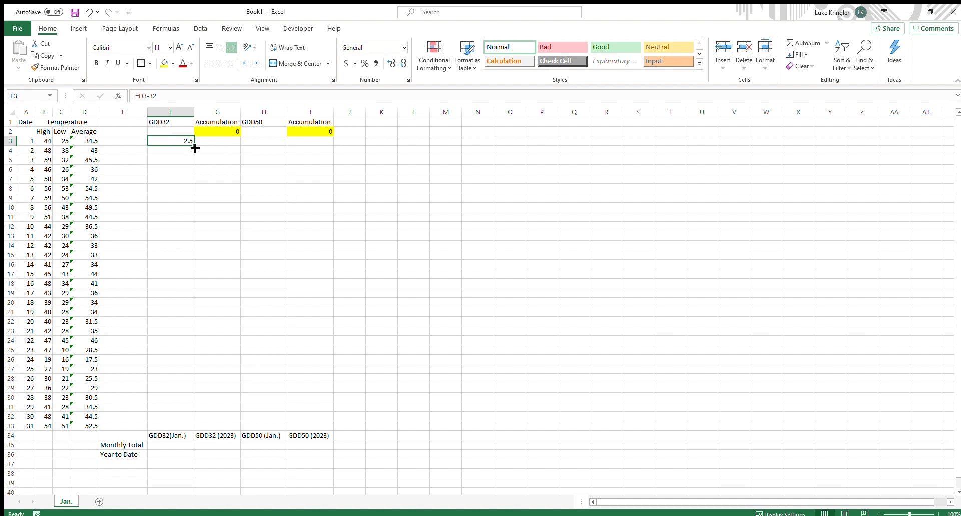
{"action": "left_click_drag", "start_coordinate": [195, 148], "coordinate": [195, 156]}
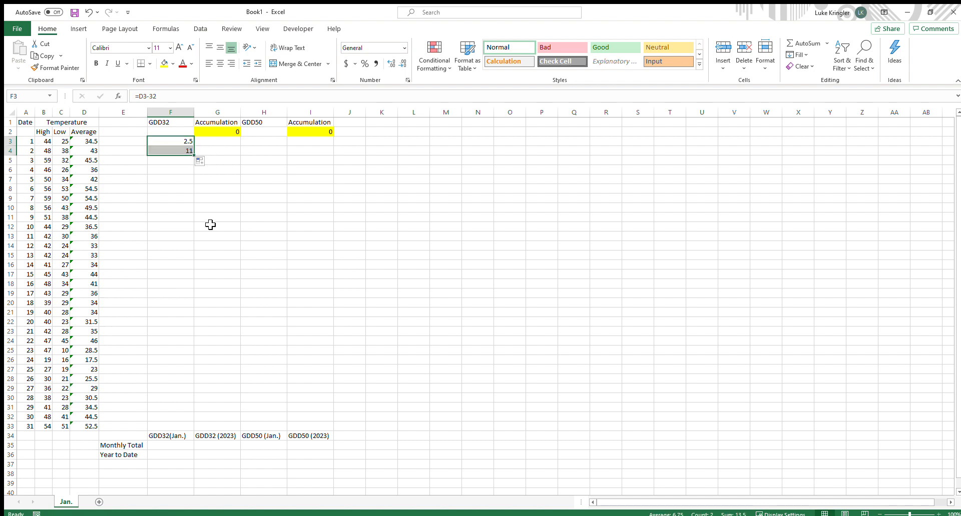
{"action": "left_click", "coordinate": [184, 151]}
{"action": "double_click", "coordinate": [184, 151]}
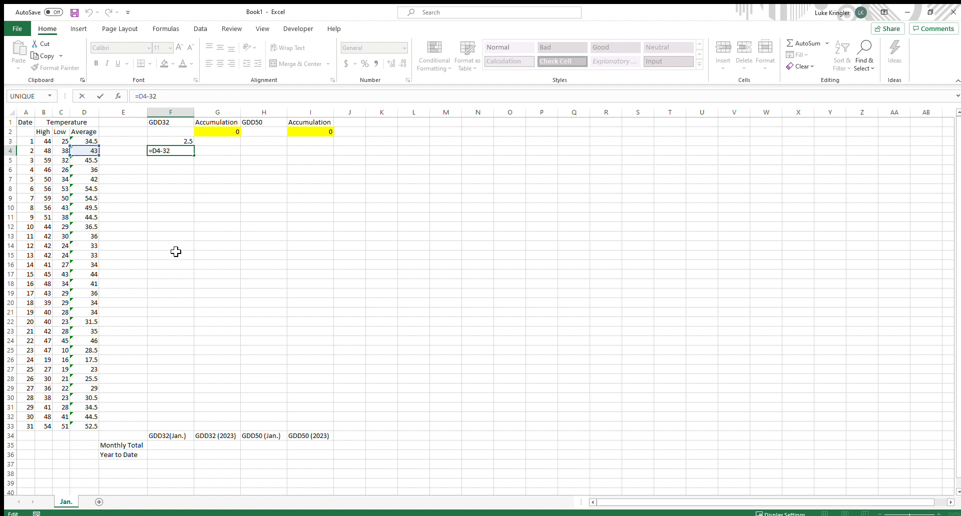
{"action": "key", "text": "Return"}
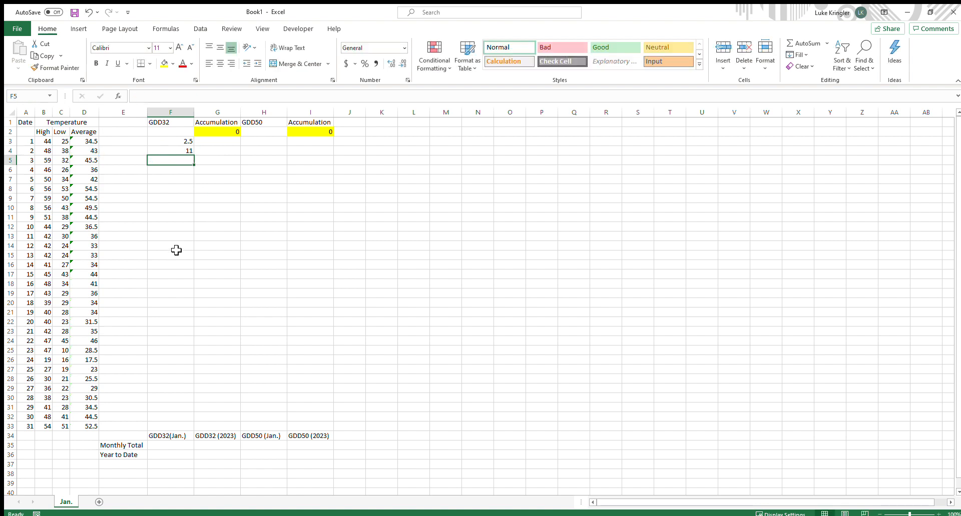
{"action": "left_click", "coordinate": [175, 150]}
Fill the GDD32 formula down the column through row 33 and step through the filled cells
{"action": "left_click_drag", "start_coordinate": [194, 155], "coordinate": [189, 429]}
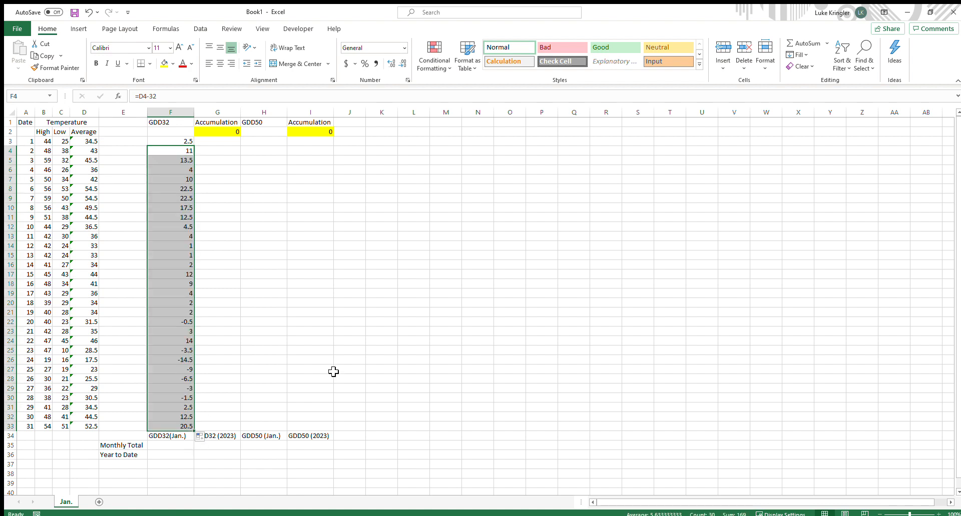
{"action": "left_click", "coordinate": [192, 323]}
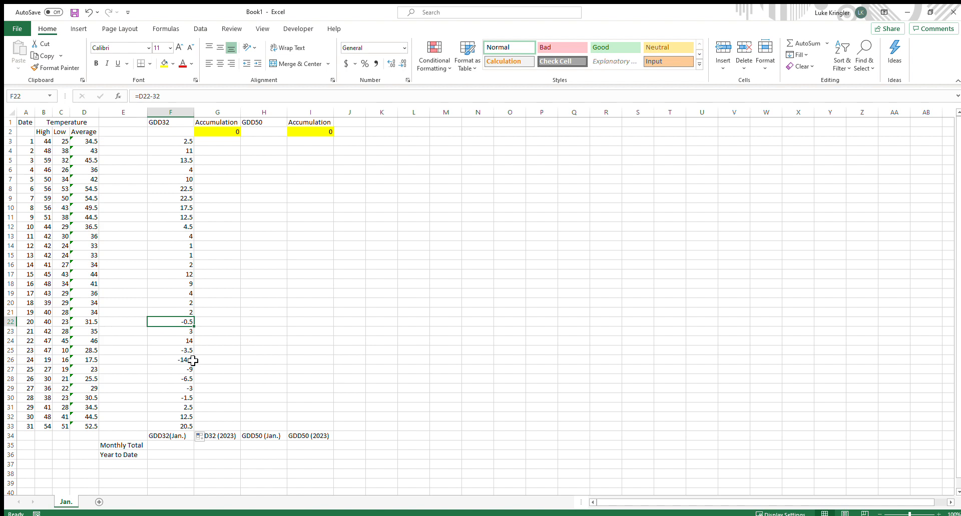
{"action": "key", "text": "Down"}
{"action": "key", "text": "Down"}
{"action": "key", "text": "Down"}
{"action": "key", "text": "Down"}
{"action": "key", "text": "Down"}
{"action": "key", "text": "Down"}
{"action": "key", "text": "Down"}
{"action": "key", "text": "Down"}
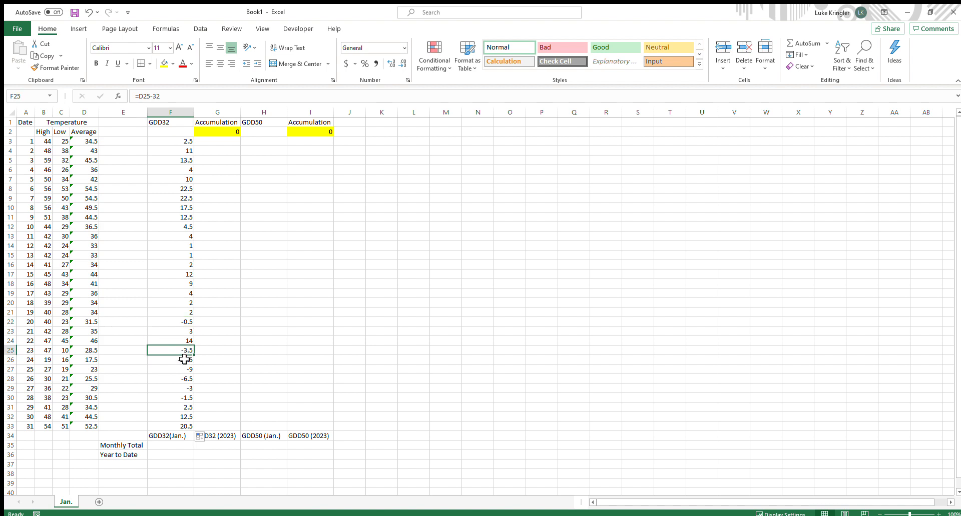
{"action": "key", "text": "Up"}
{"action": "key", "text": "Up"}
{"action": "key", "text": "Up"}
{"action": "key", "text": "Up"}
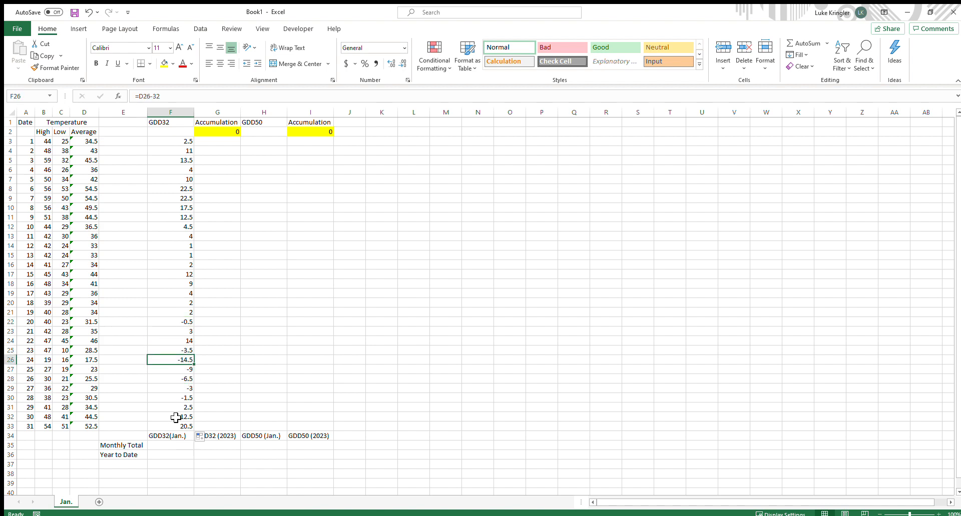
Rewrite the GDD32 formula in F3 as =IF(D3-32>0,D3-32,0) so negative values become zero
{"action": "left_click", "coordinate": [178, 321]}
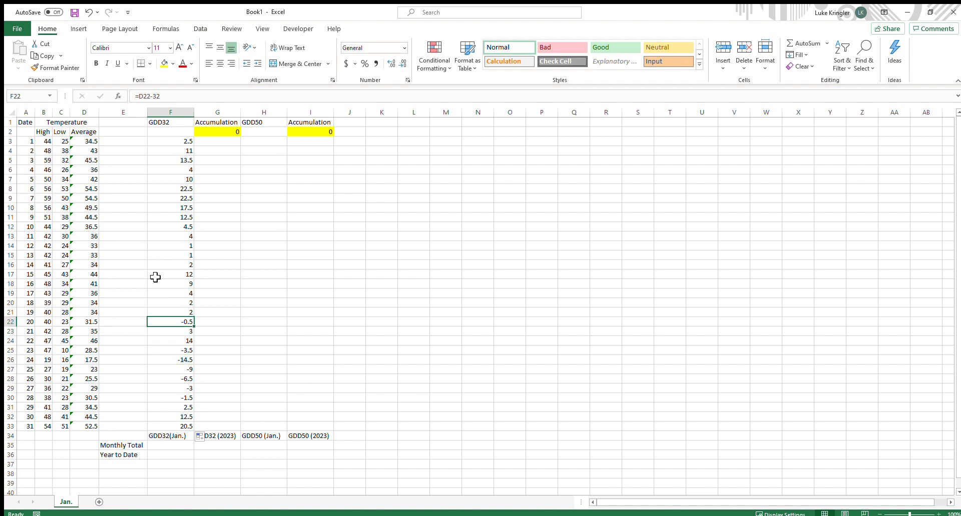
{"action": "left_click", "coordinate": [179, 144]}
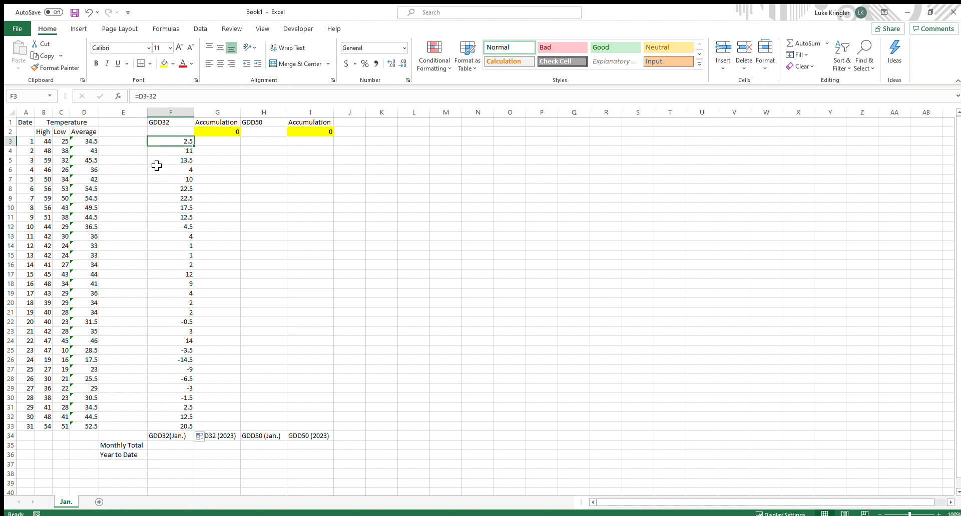
{"action": "left_click", "coordinate": [140, 96]}
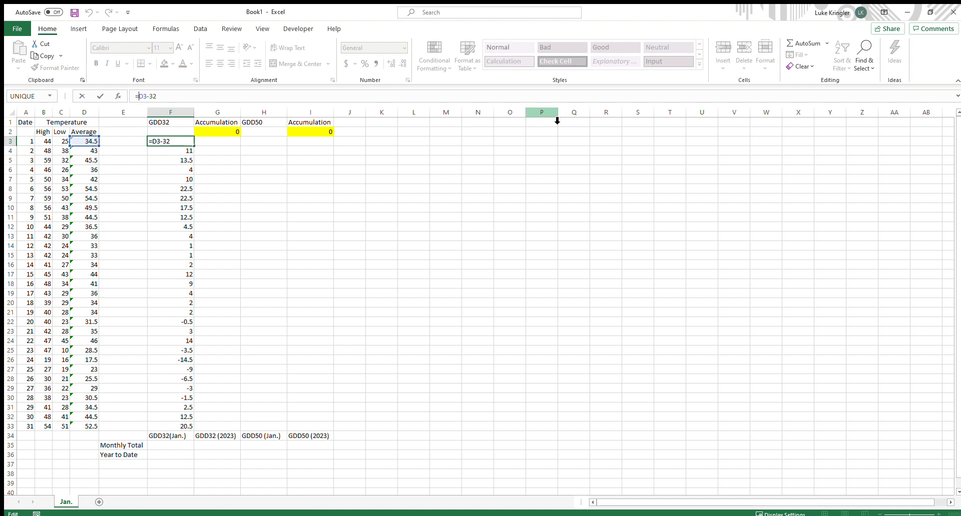
{"action": "type", "text": "if"}
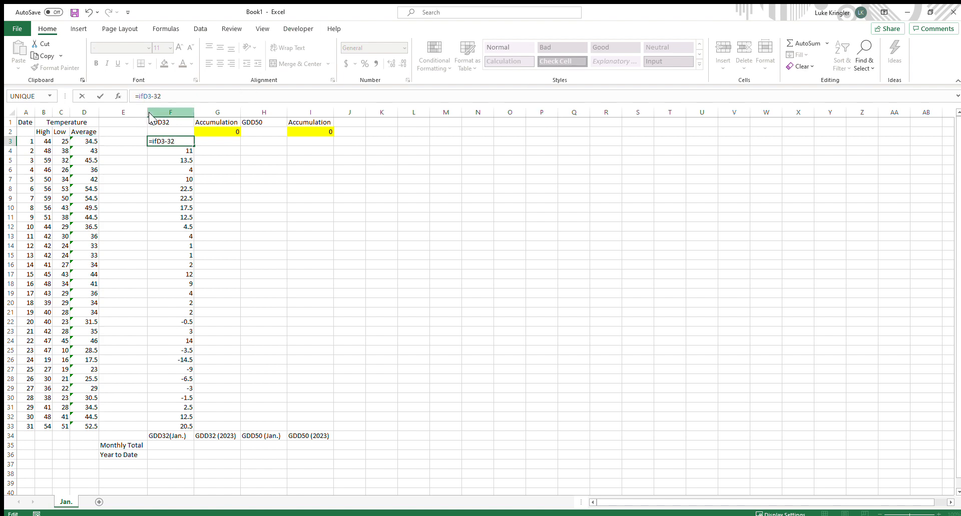
{"action": "type", "text": "("}
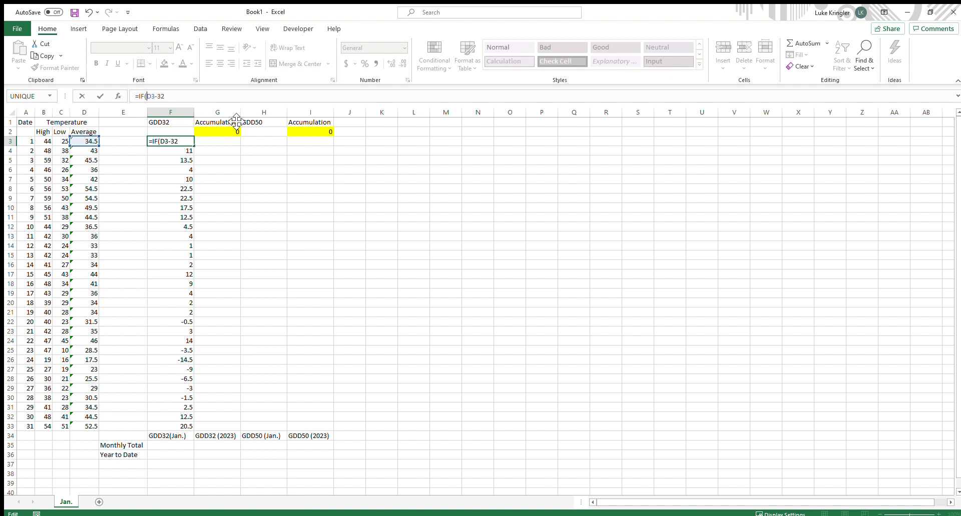
{"action": "left_click", "coordinate": [188, 96]}
{"action": "type", "text": ">0,"}
{"action": "left_click", "coordinate": [84, 144]}
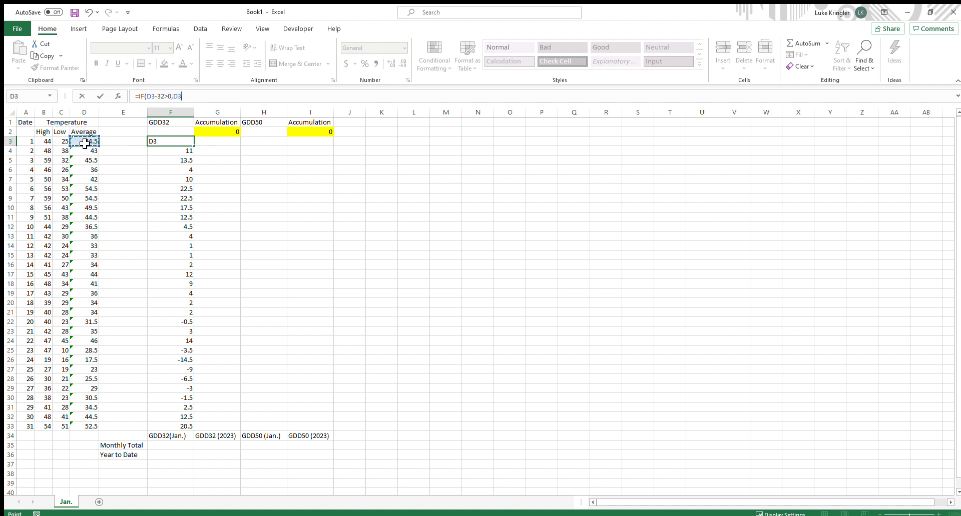
{"action": "type", "text": "-32"}
{"action": "type", "text": ")"}
{"action": "key", "text": "Return"}
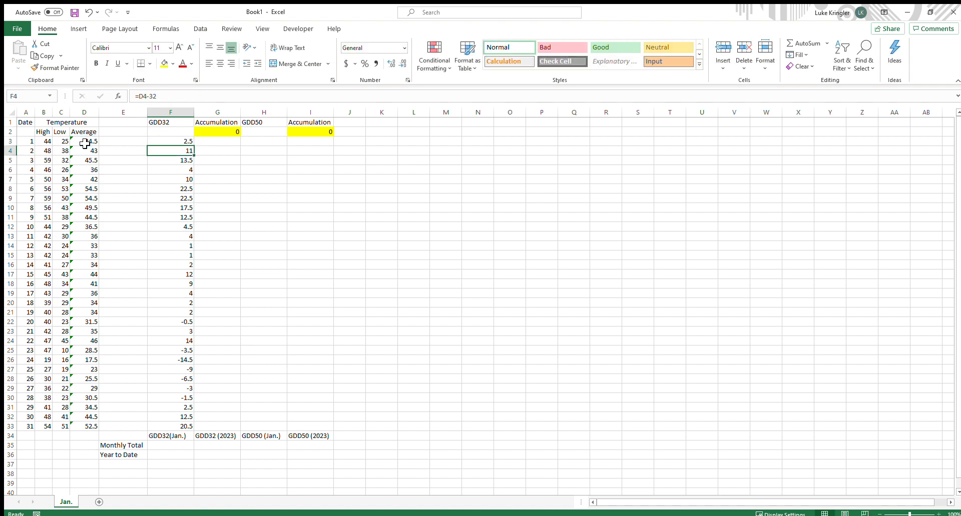
Fill the IF formula down the GDD32 column through row 33 and check several filled cells
{"action": "left_click", "coordinate": [185, 143]}
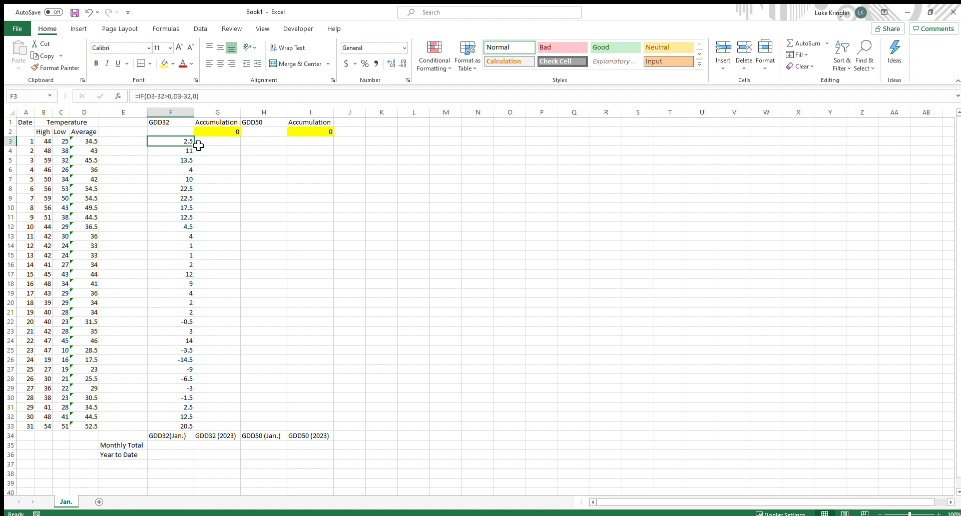
{"action": "left_click_drag", "start_coordinate": [199, 147], "coordinate": [191, 331]}
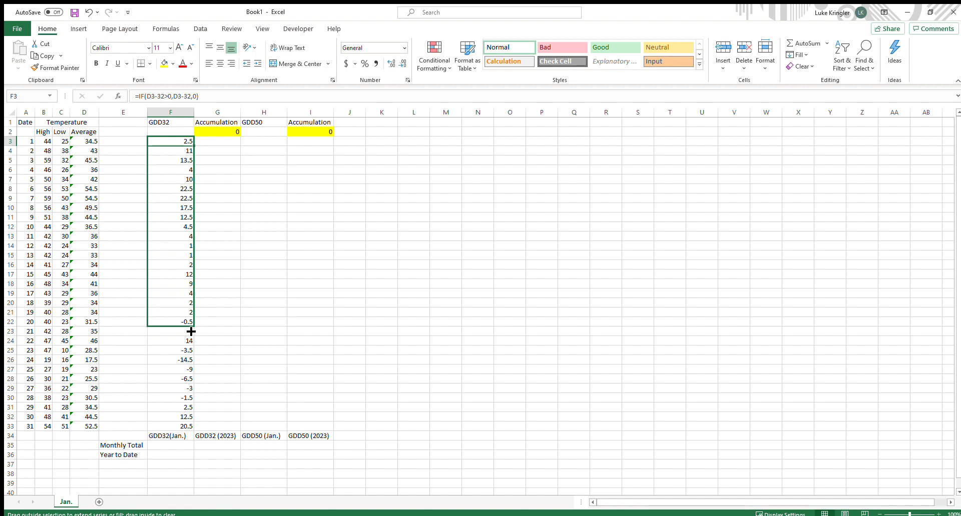
{"action": "left_click_drag", "start_coordinate": [190, 332], "coordinate": [191, 333]}
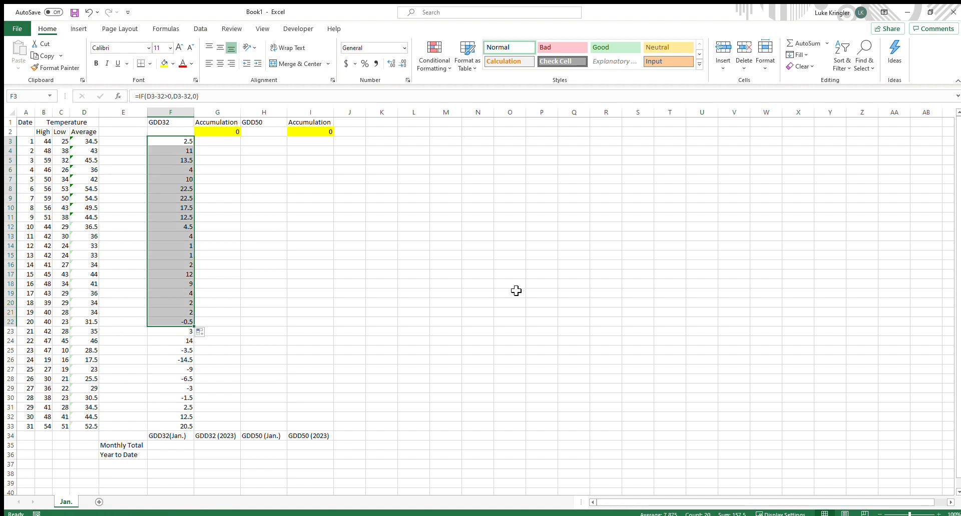
{"action": "left_click_drag", "start_coordinate": [217, 284], "coordinate": [225, 305]}
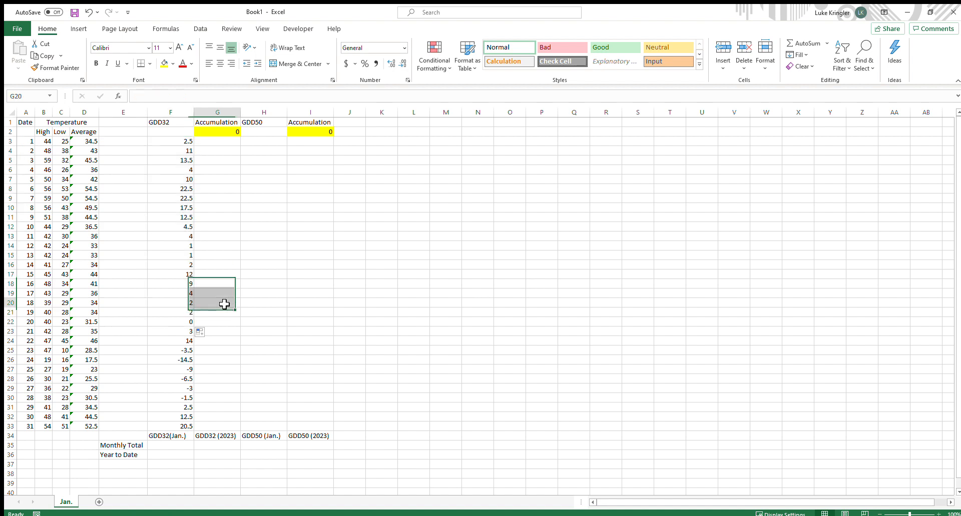
{"action": "left_click", "coordinate": [169, 321]}
{"action": "left_click_drag", "start_coordinate": [198, 336], "coordinate": [194, 407]}
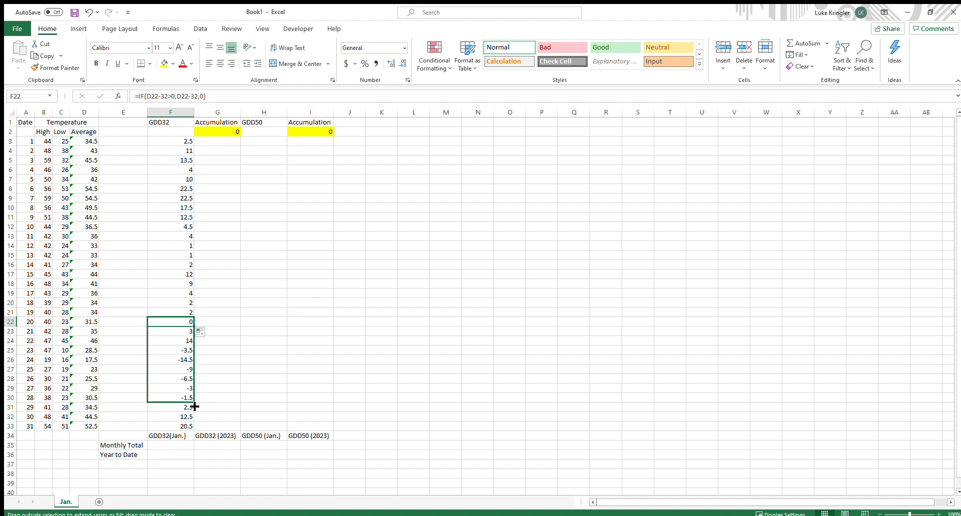
{"action": "left_click_drag", "start_coordinate": [195, 407], "coordinate": [198, 435]}
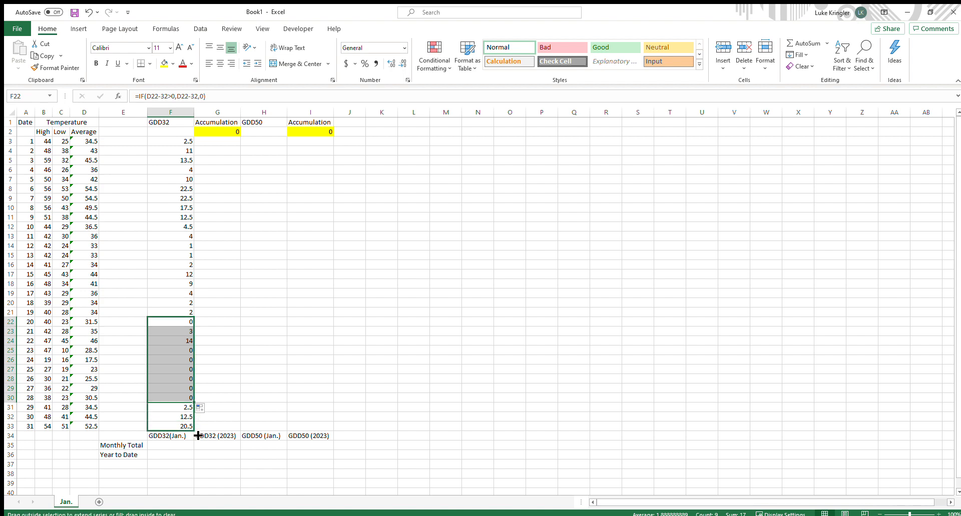
{"action": "left_click_drag", "start_coordinate": [198, 436], "coordinate": [198, 435]}
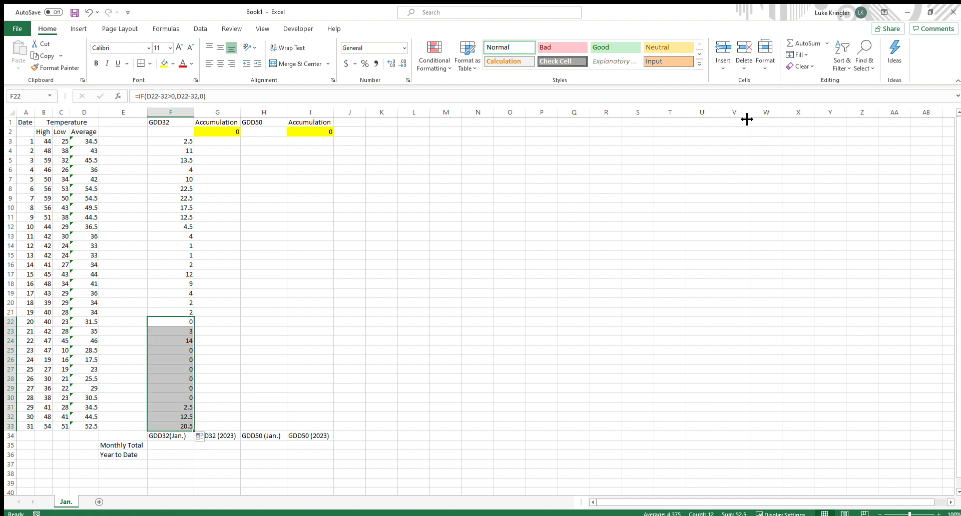
{"action": "left_click", "coordinate": [282, 359]}
{"action": "left_click", "coordinate": [187, 141]}
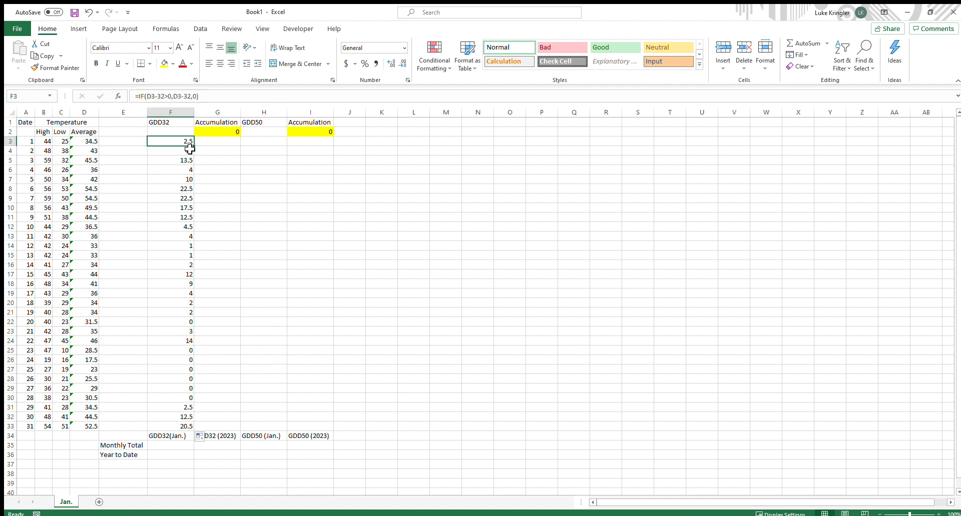
{"action": "left_click", "coordinate": [188, 170]}
{"action": "left_click", "coordinate": [188, 217]}
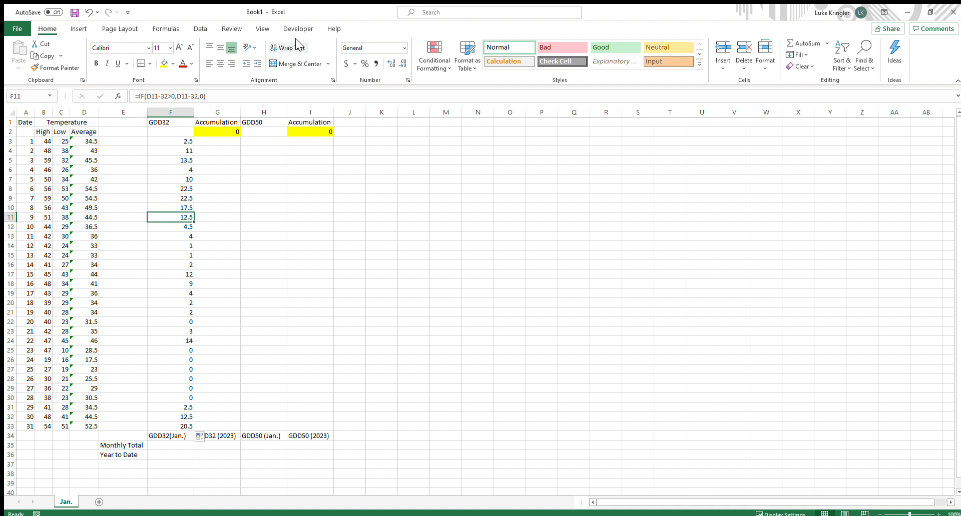
Enter a GDD50 formula in H3, =IF(D3-50>0,D3-50,0)
{"action": "left_click", "coordinate": [260, 141]}
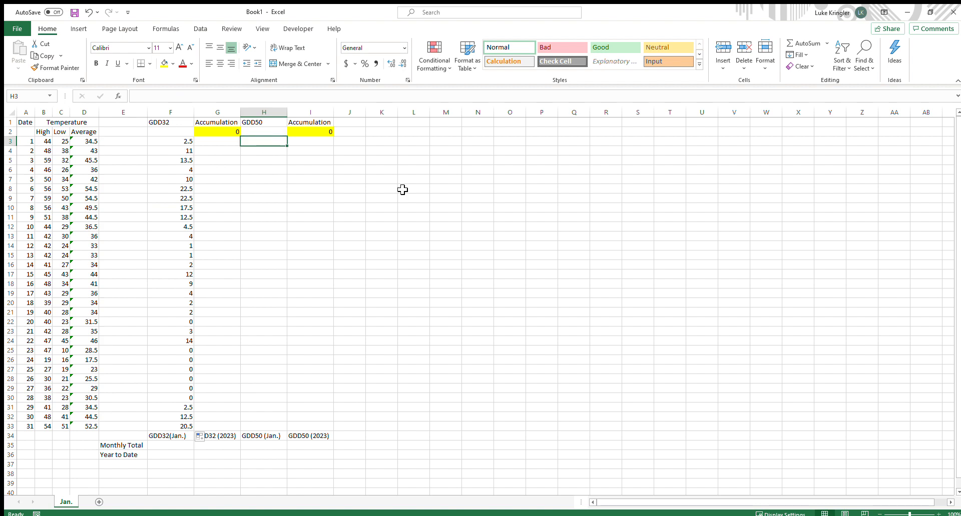
{"action": "type", "text": "="}
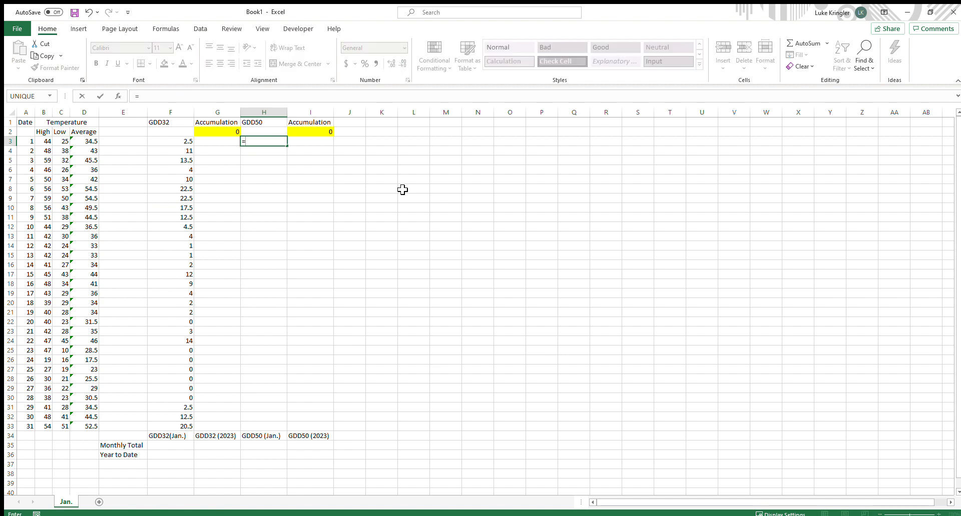
{"action": "type", "text": "if"}
{"action": "key", "text": "Tab"}
{"action": "left_click", "coordinate": [91, 143]}
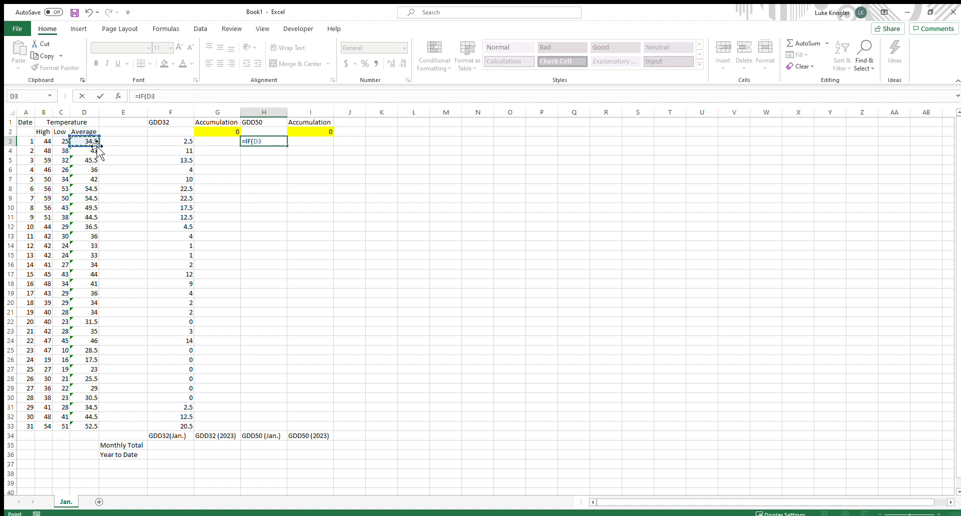
{"action": "type", "text": "-50>0,"}
{"action": "left_click", "coordinate": [91, 141]}
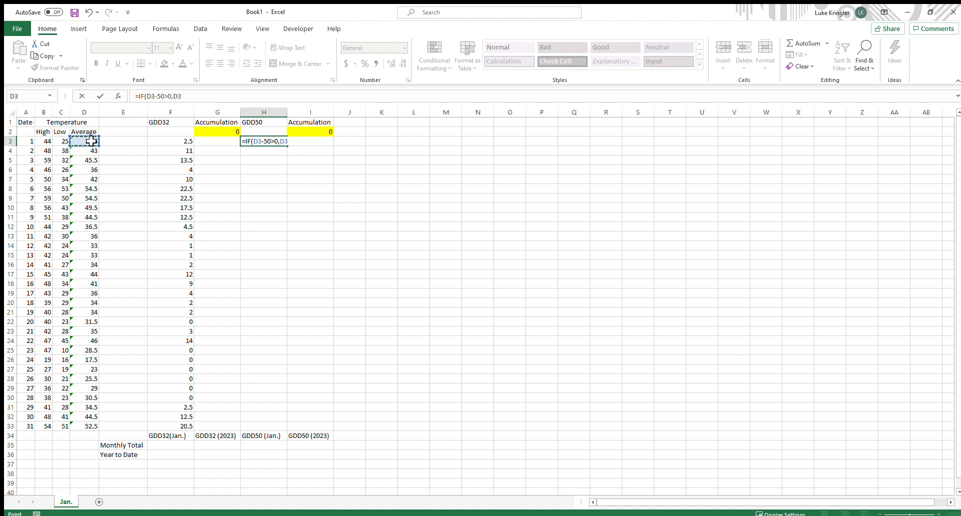
{"action": "type", "text": "-50,0)"}
{"action": "key", "text": "Return"}
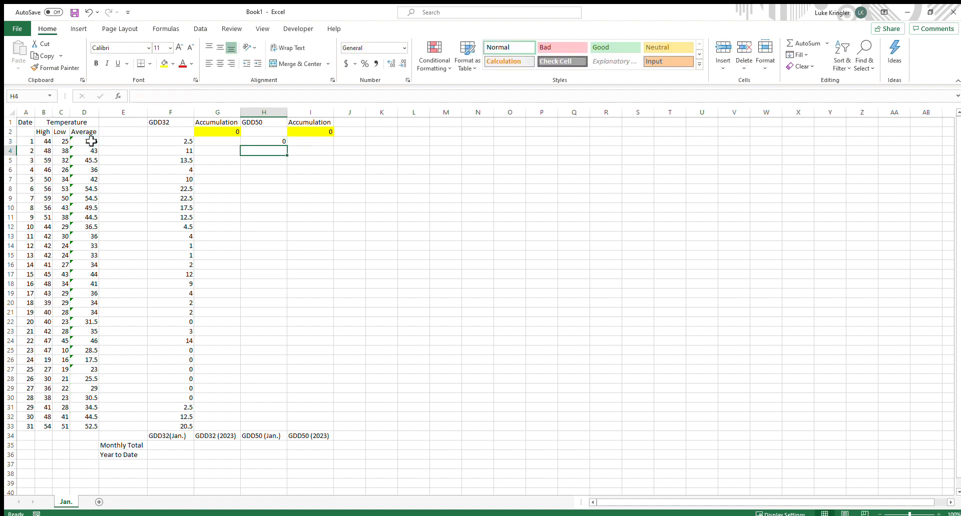
Fill the GDD50 formula down the column through row 33 and inspect several filled cells
{"action": "left_click", "coordinate": [91, 142]}
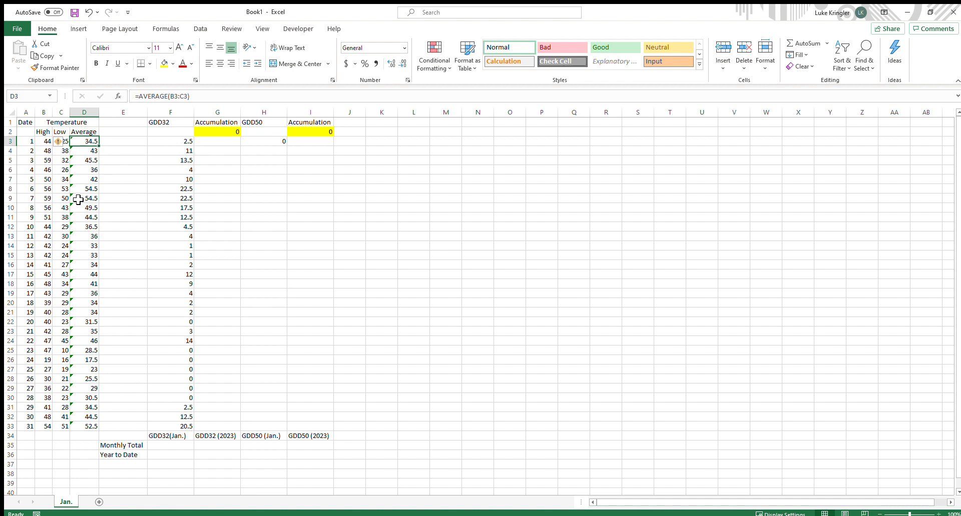
{"action": "left_click", "coordinate": [296, 143]}
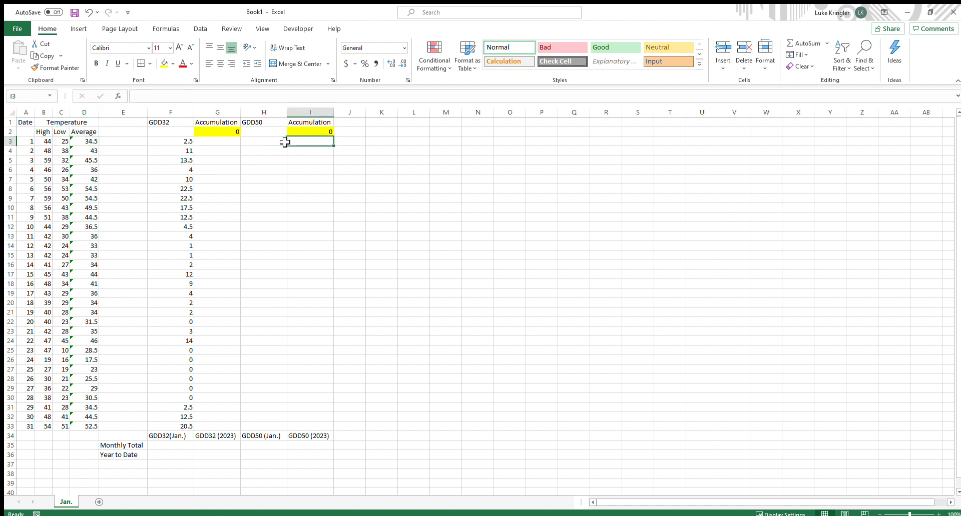
{"action": "left_click", "coordinate": [285, 142]}
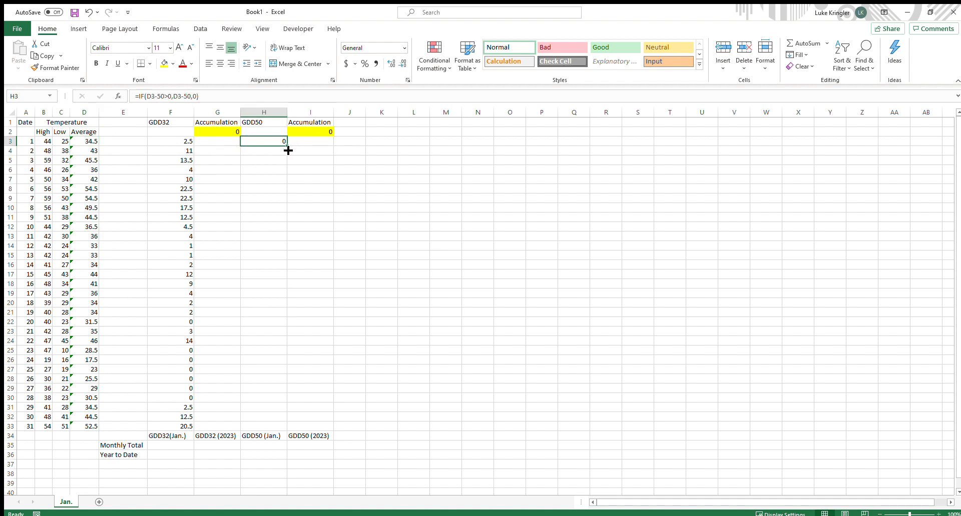
{"action": "left_click_drag", "start_coordinate": [287, 151], "coordinate": [270, 433]}
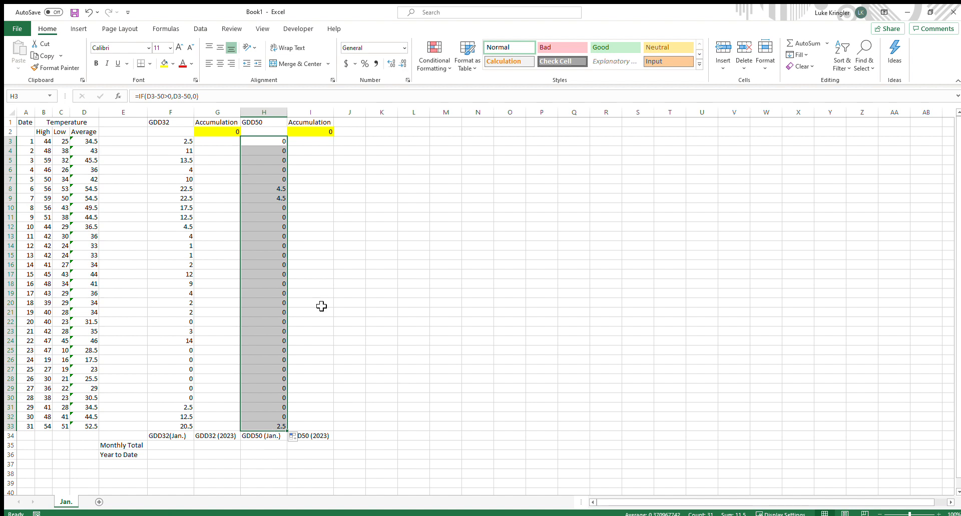
{"action": "left_click", "coordinate": [280, 198]}
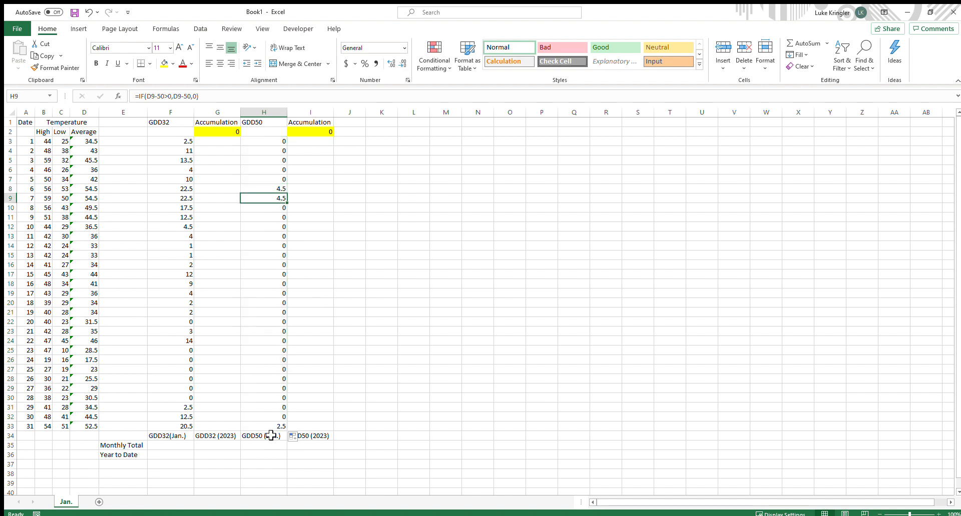
{"action": "left_click", "coordinate": [277, 408]}
{"action": "left_click", "coordinate": [278, 426]}
{"action": "left_click", "coordinate": [279, 181]}
{"action": "left_click", "coordinate": [277, 189]}
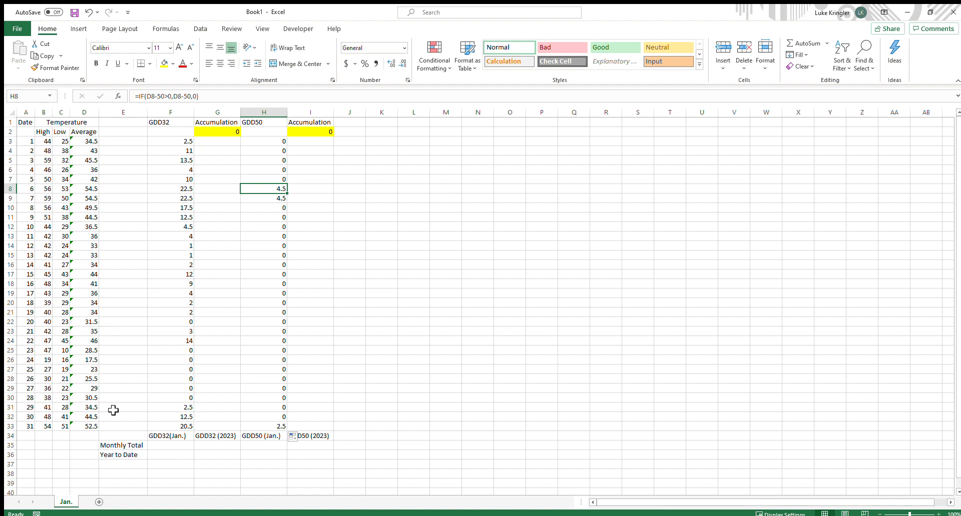
Enter a GDD32 accumulation formula in G3 adding the day's value to the previous total, =F3+G2
{"action": "left_click", "coordinate": [212, 132]}
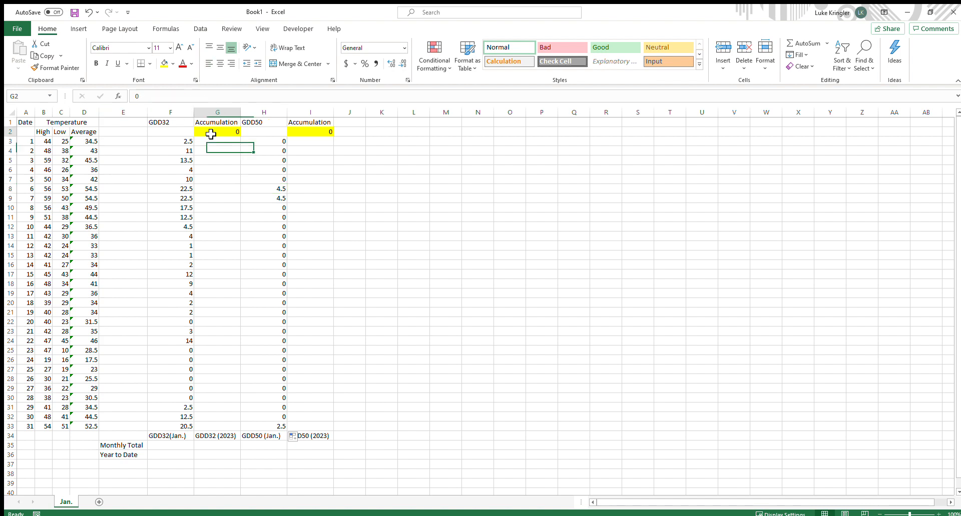
{"action": "left_click", "coordinate": [323, 131]}
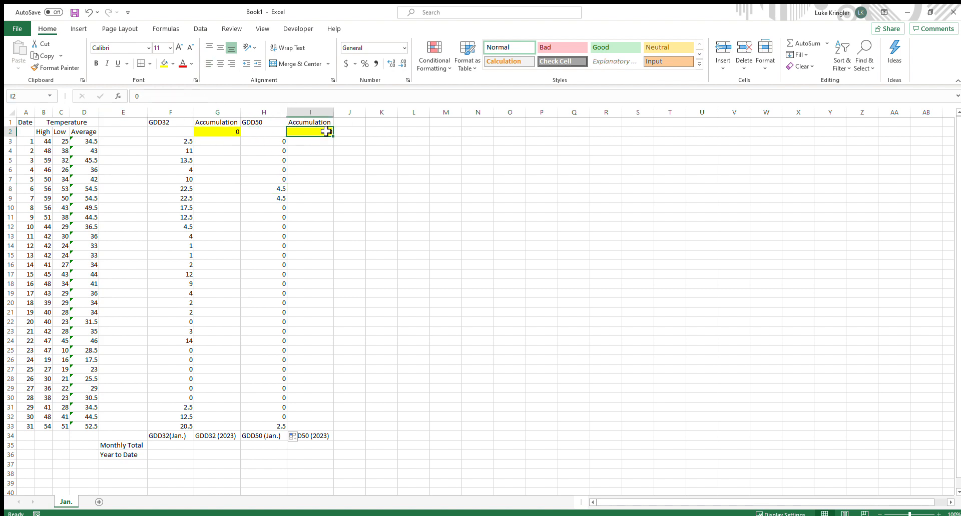
{"action": "left_click", "coordinate": [221, 133]}
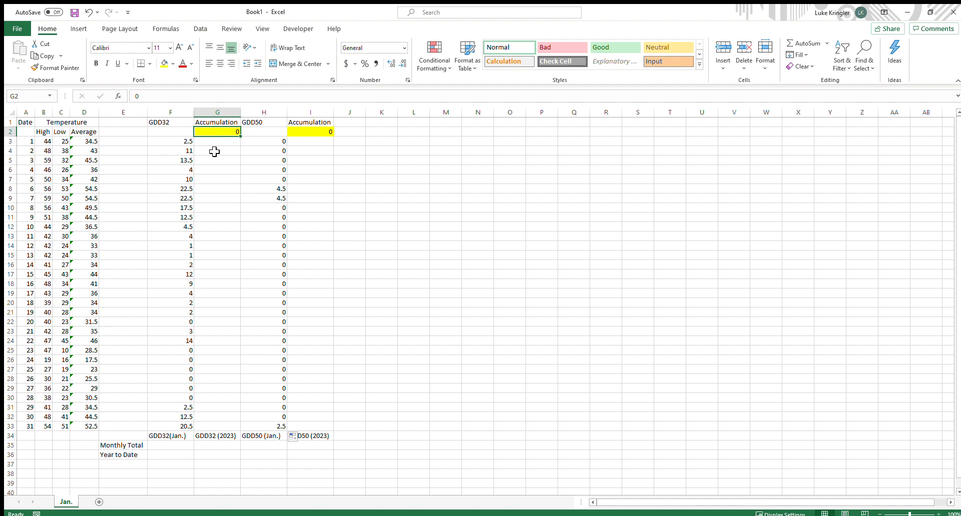
{"action": "left_click", "coordinate": [324, 133]}
{"action": "left_click", "coordinate": [224, 134]}
{"action": "left_click", "coordinate": [224, 144]}
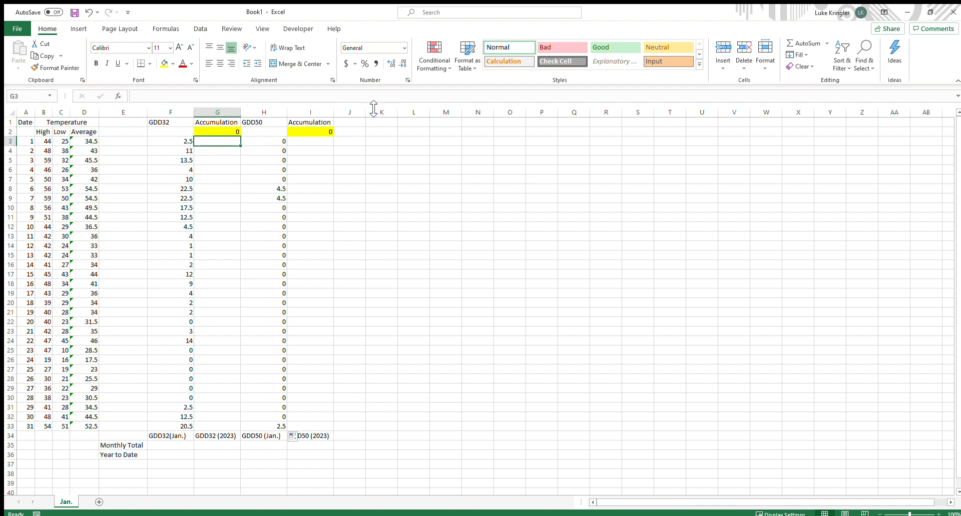
{"action": "type", "text": "="}
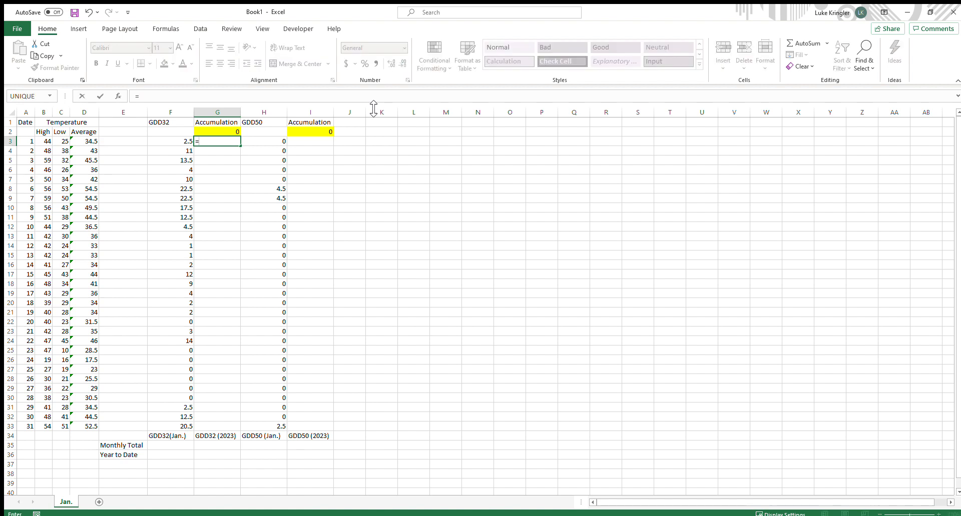
{"action": "left_click", "coordinate": [183, 142]}
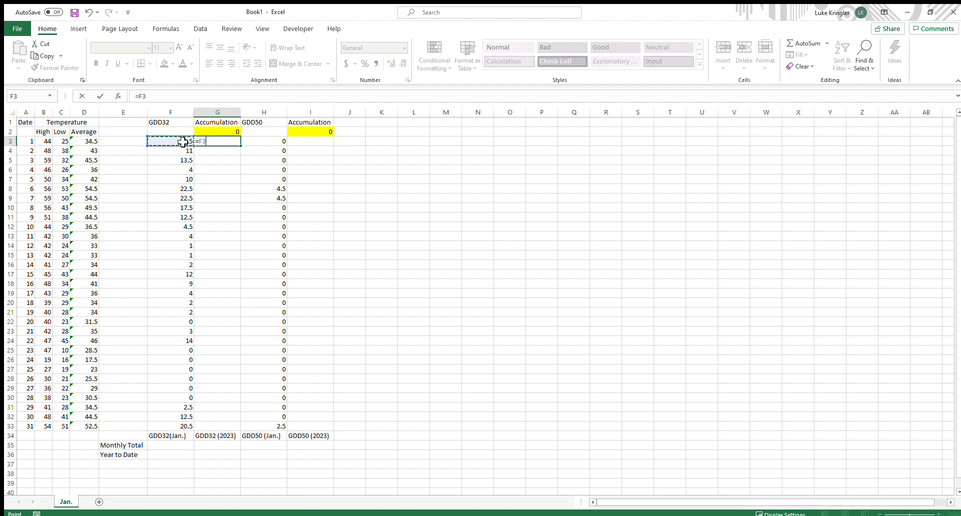
{"action": "type", "text": "+"}
{"action": "left_click", "coordinate": [217, 133]}
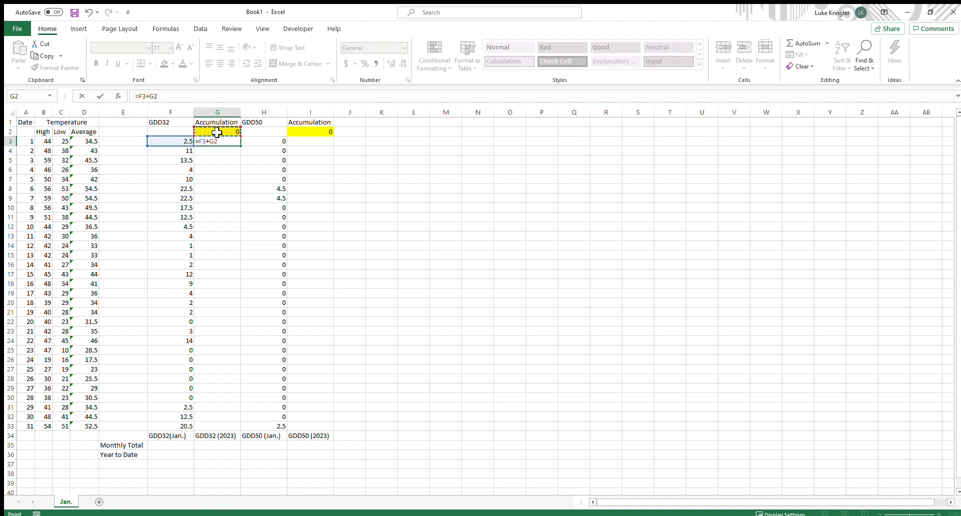
{"action": "key", "text": "Return"}
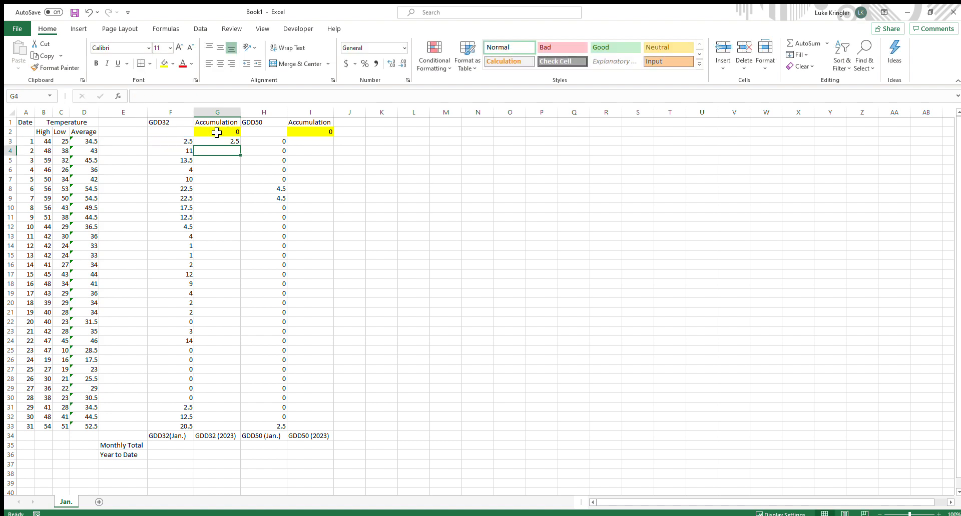
Copy the GDD32 accumulation formula from G3 into G4 and inspect the copied formula's cell references
{"action": "left_click", "coordinate": [219, 142]}
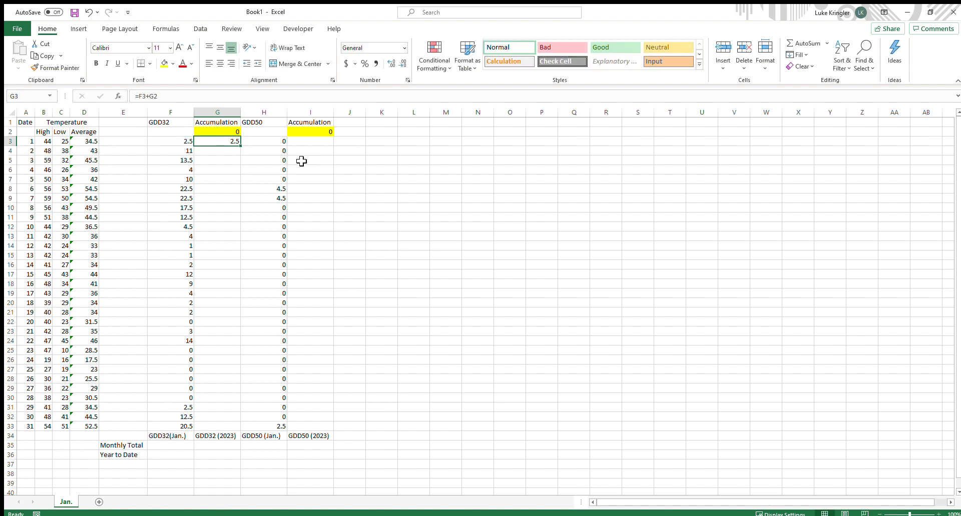
{"action": "left_click", "coordinate": [180, 141]}
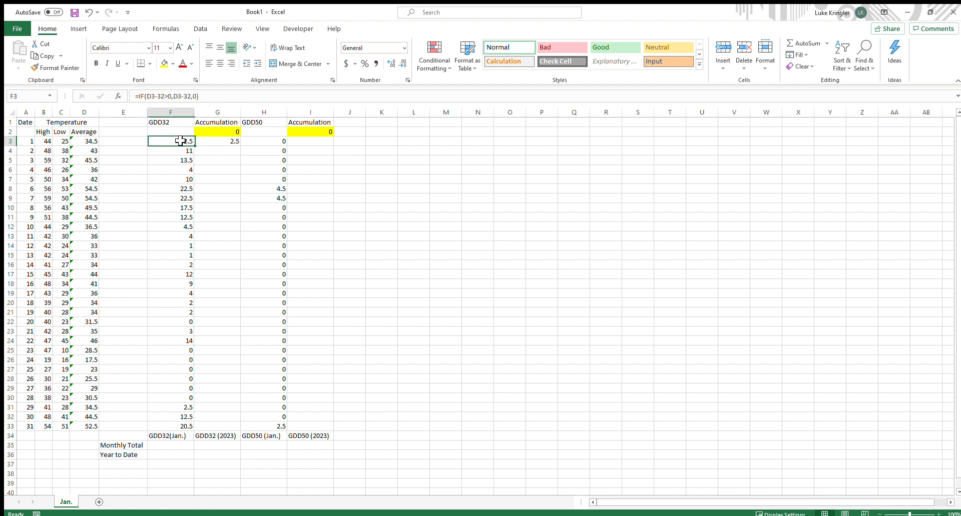
{"action": "left_click", "coordinate": [218, 142]}
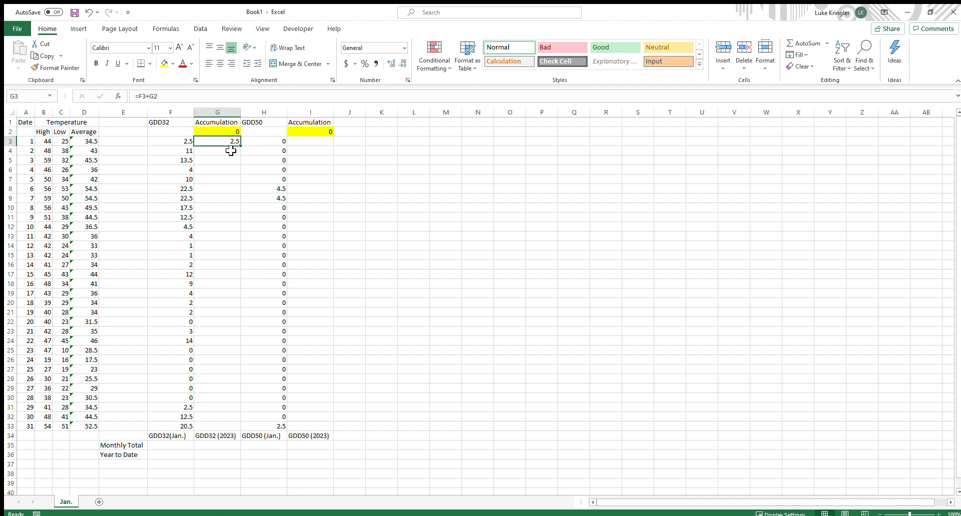
{"action": "left_click", "coordinate": [232, 152]}
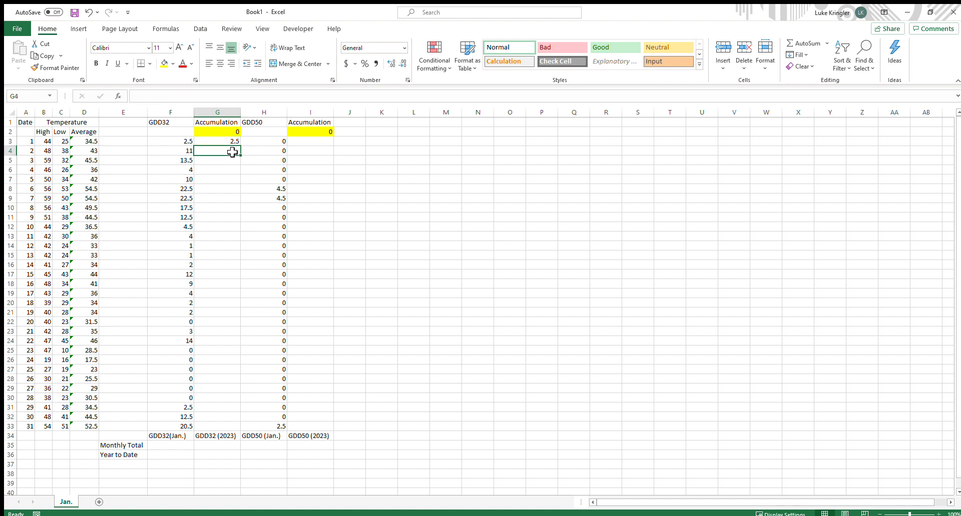
{"action": "left_click", "coordinate": [230, 144]}
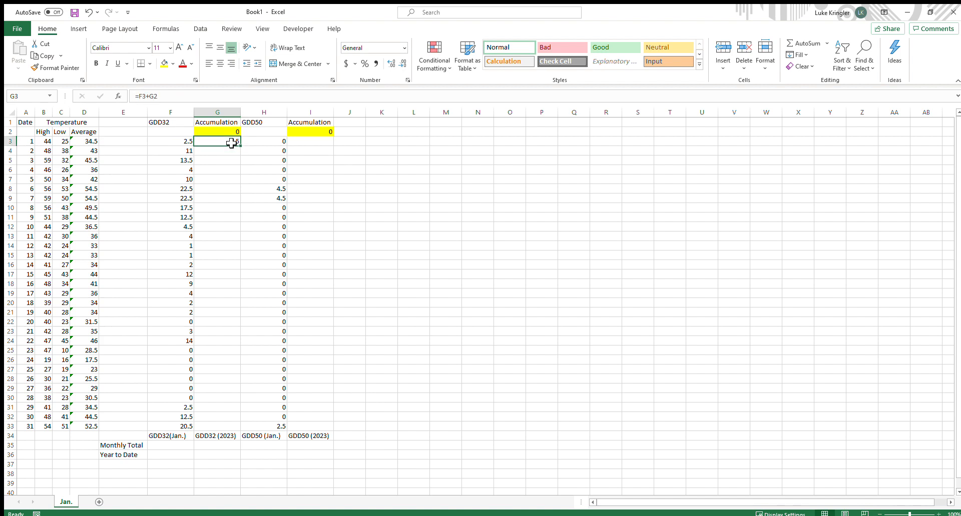
{"action": "left_click_drag", "start_coordinate": [242, 153], "coordinate": [245, 154]}
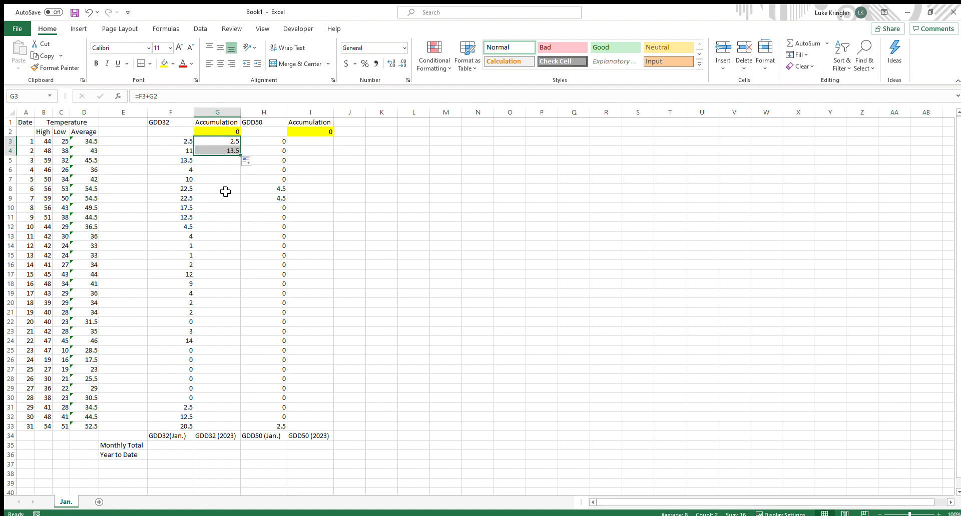
{"action": "left_click", "coordinate": [218, 179]}
{"action": "left_click", "coordinate": [221, 151]}
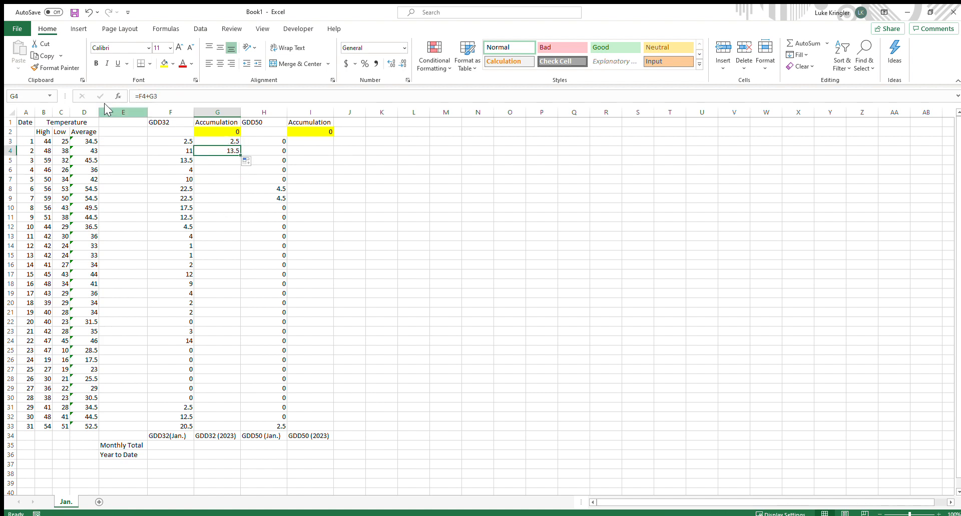
{"action": "left_click", "coordinate": [140, 96]}
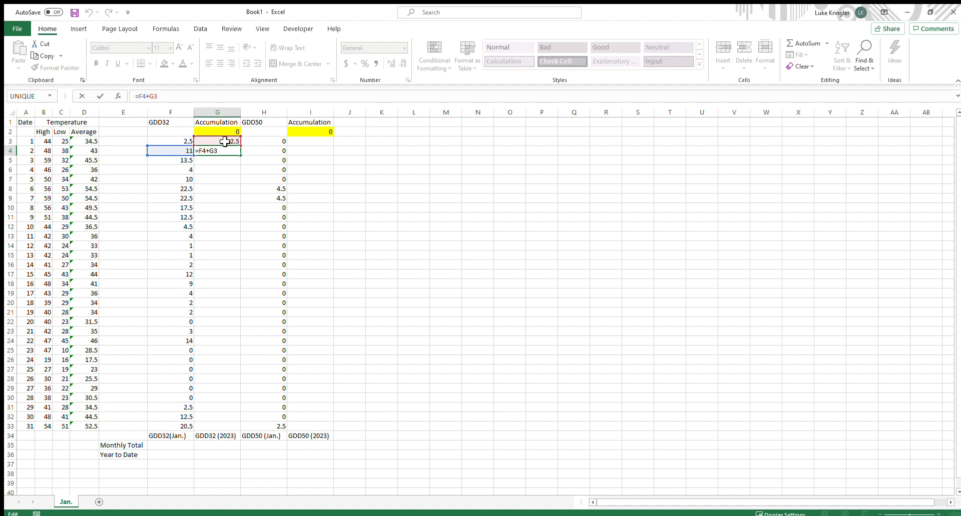
{"action": "key", "text": "Return"}
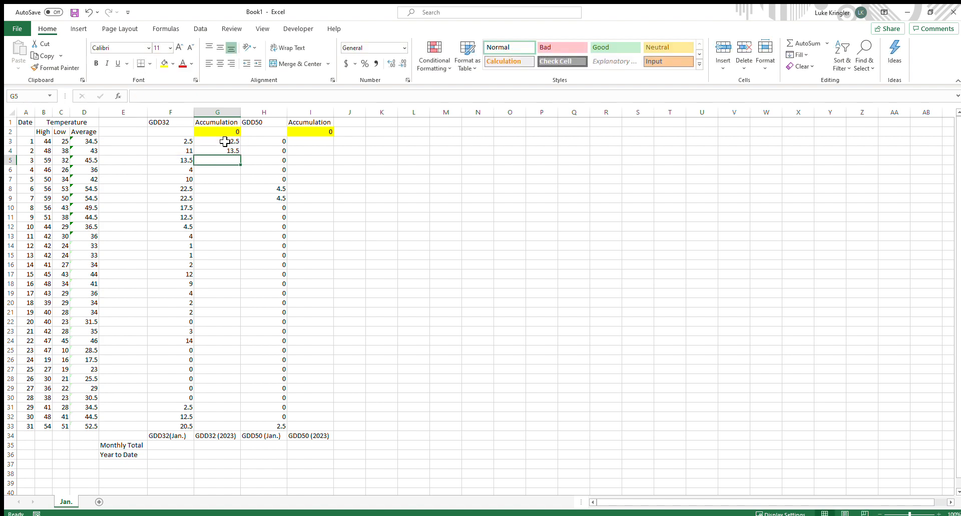
Fill the GDD32 accumulation formula down column G through row 33, checking the G5 and G33 formulas
{"action": "left_click", "coordinate": [231, 151]}
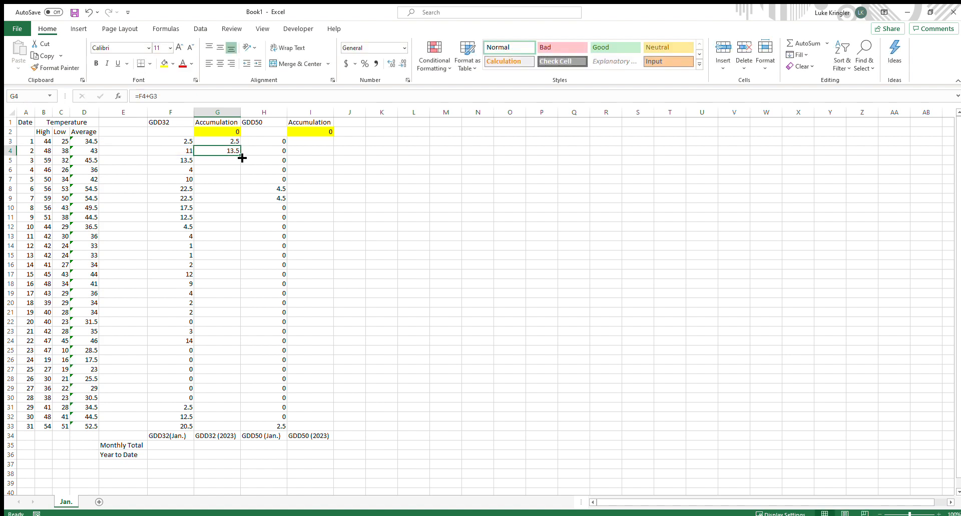
{"action": "left_click_drag", "start_coordinate": [242, 158], "coordinate": [243, 166]}
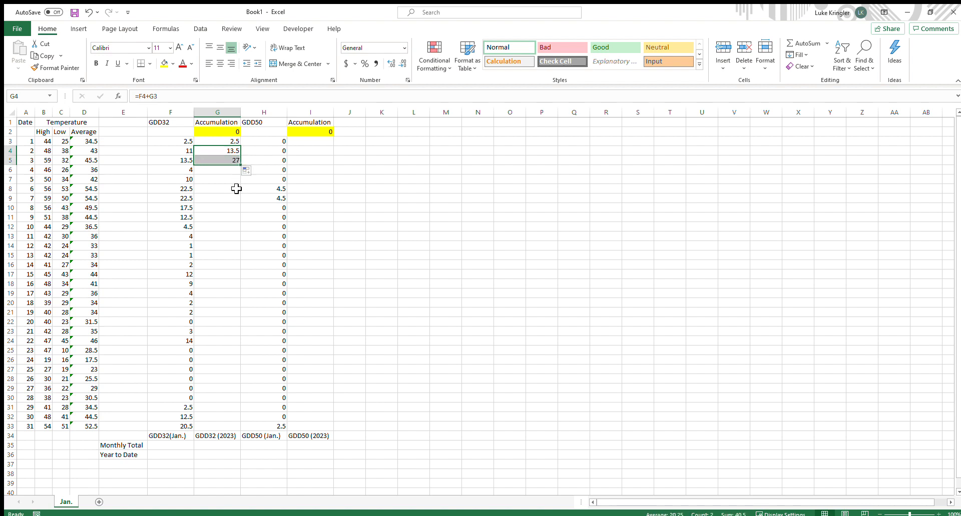
{"action": "key", "text": "Return"}
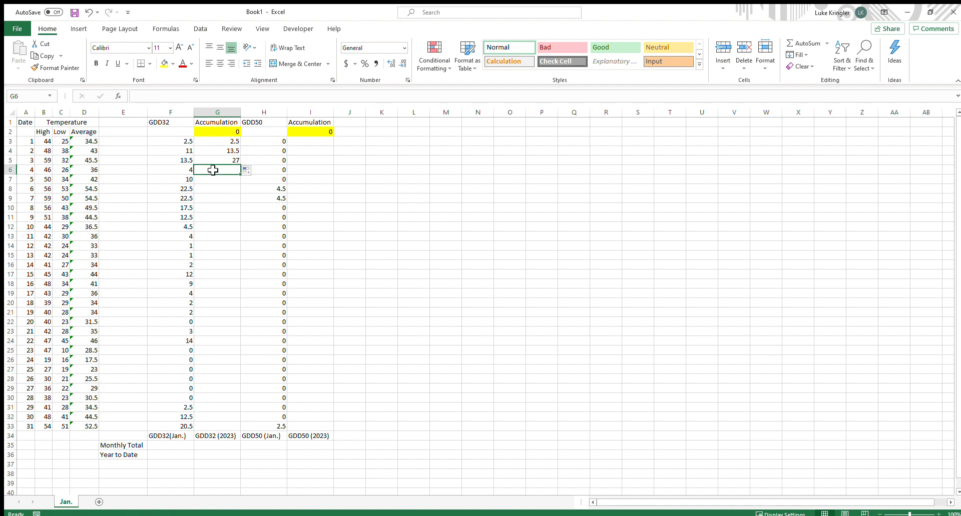
{"action": "left_click", "coordinate": [221, 160]}
{"action": "key", "text": "F2"}
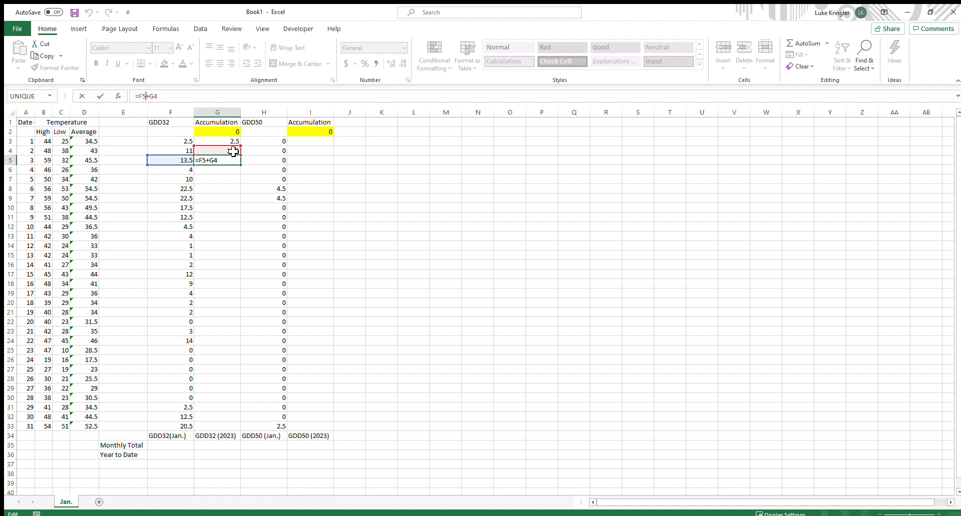
{"action": "key", "text": "Return"}
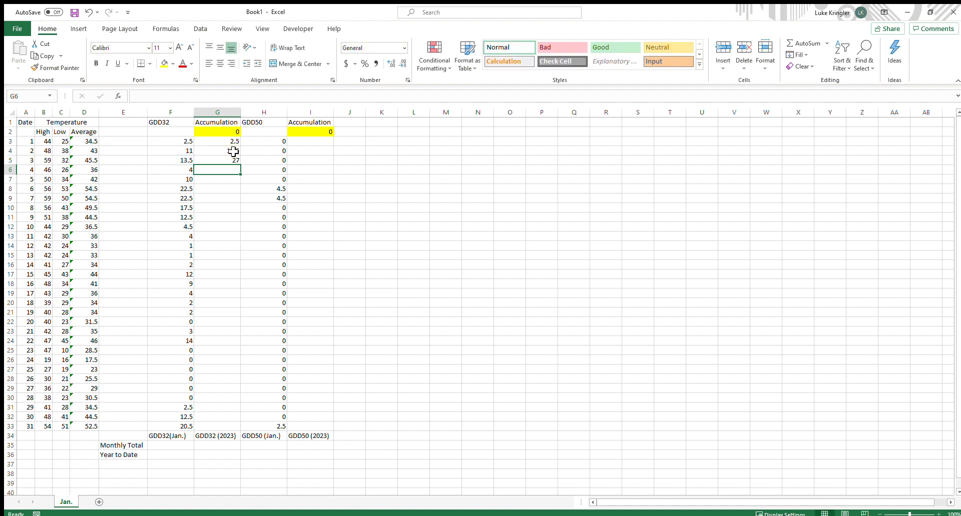
{"action": "left_click", "coordinate": [233, 160]}
{"action": "left_click_drag", "start_coordinate": [240, 165], "coordinate": [241, 431]}
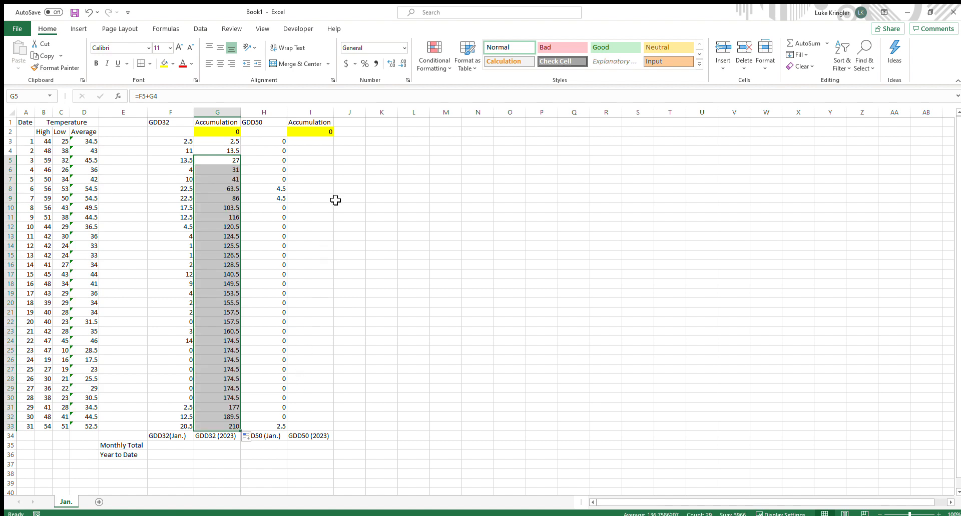
{"action": "left_click", "coordinate": [229, 427]}
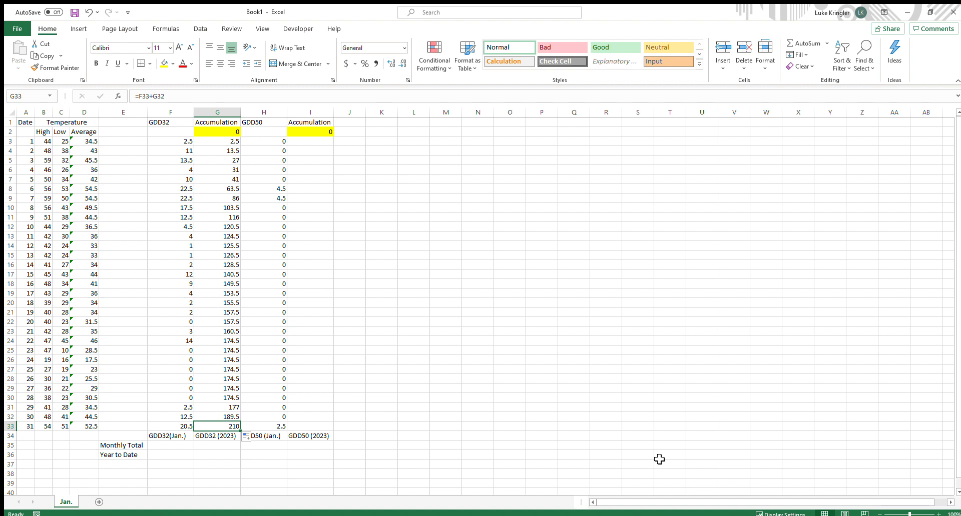
Enter a GDD50 accumulation formula in I3 adding the day's value to the previous total, =H3+I2
{"action": "left_click", "coordinate": [306, 141]}
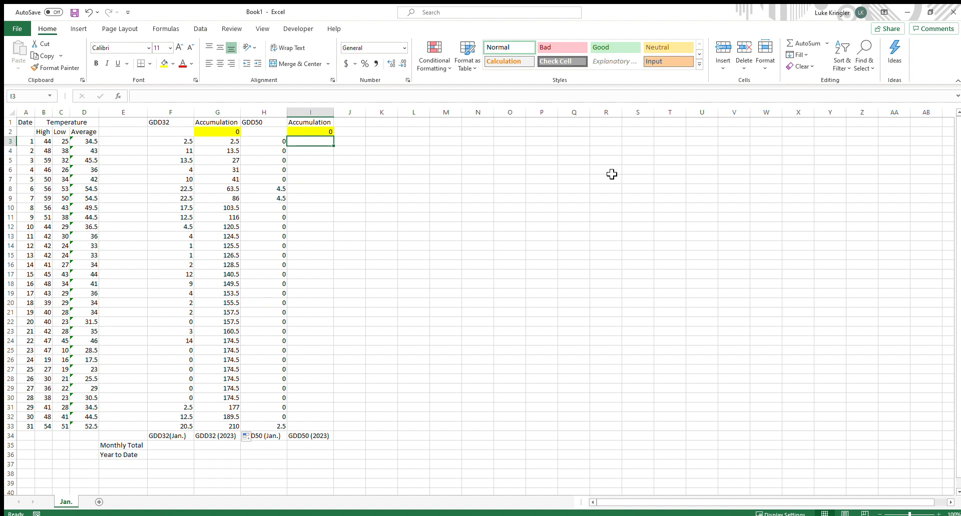
{"action": "type", "text": "="}
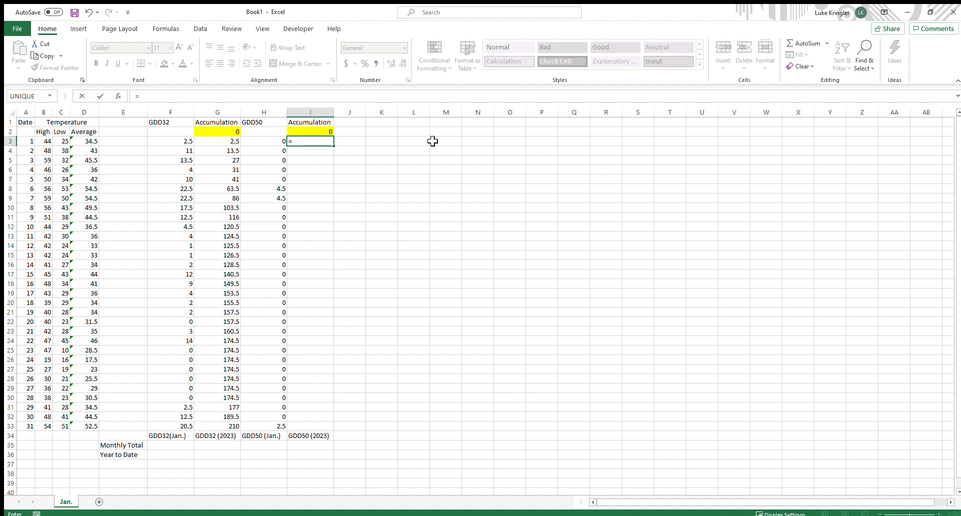
{"action": "left_click", "coordinate": [280, 143]}
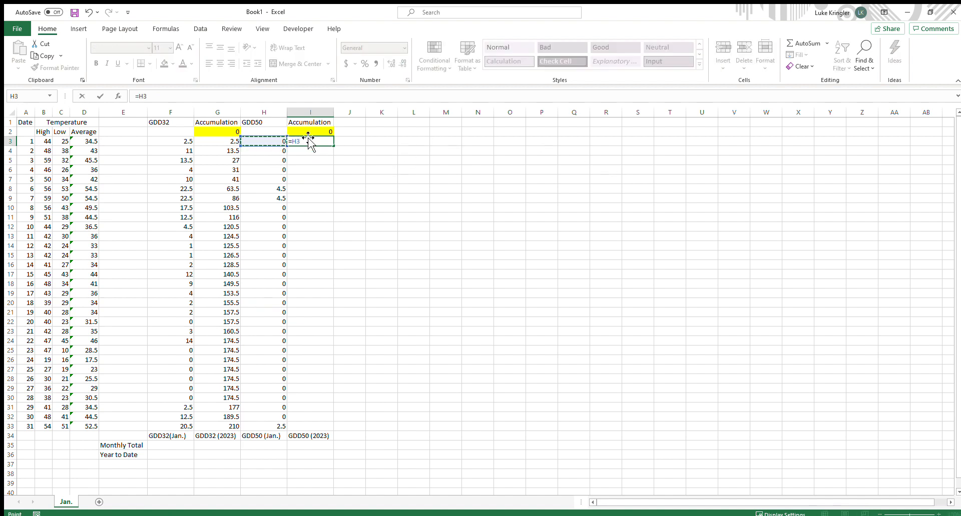
{"action": "type", "text": "+"}
{"action": "left_click", "coordinate": [320, 132]}
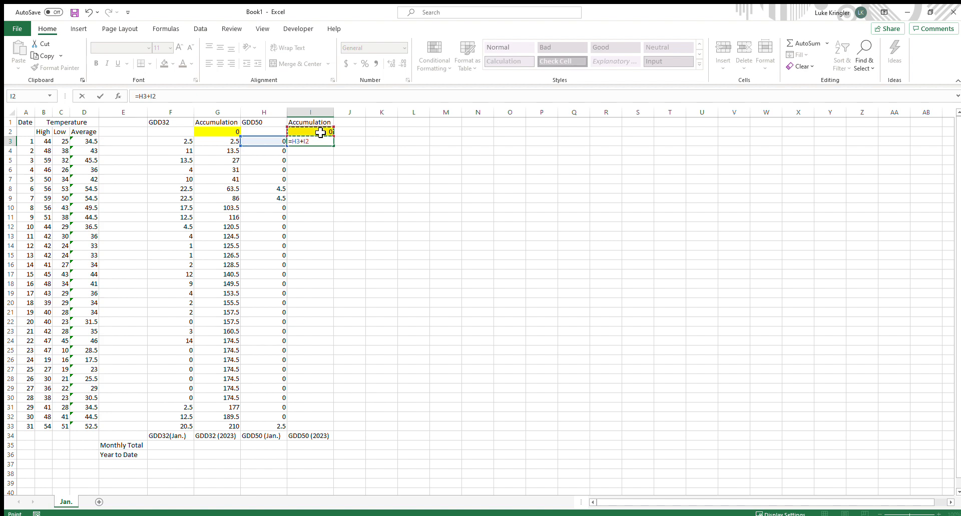
{"action": "key", "text": "Return"}
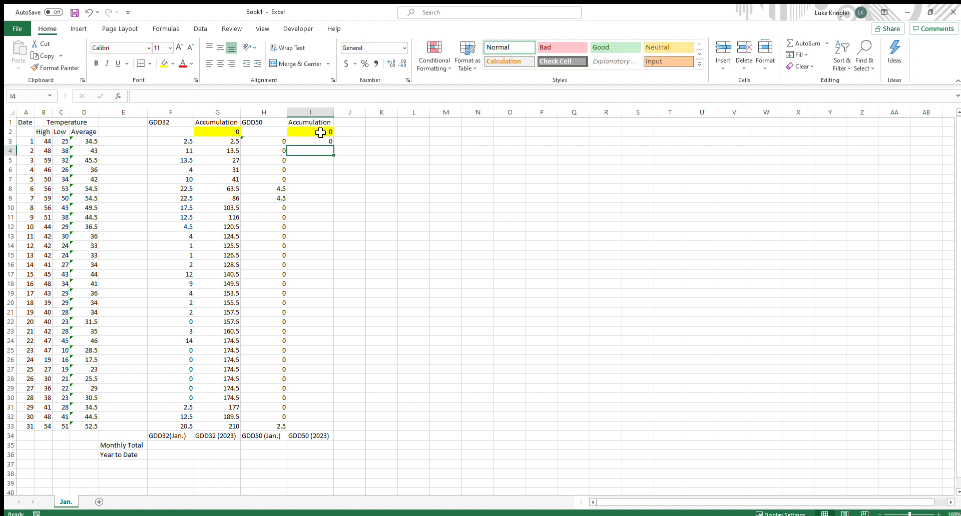
Fill the GDD50 accumulation formula down column I through row 33 and inspect the last cell
{"action": "left_click", "coordinate": [321, 141]}
{"action": "left_click_drag", "start_coordinate": [333, 146], "coordinate": [332, 197]}
{"action": "left_click", "coordinate": [303, 191]}
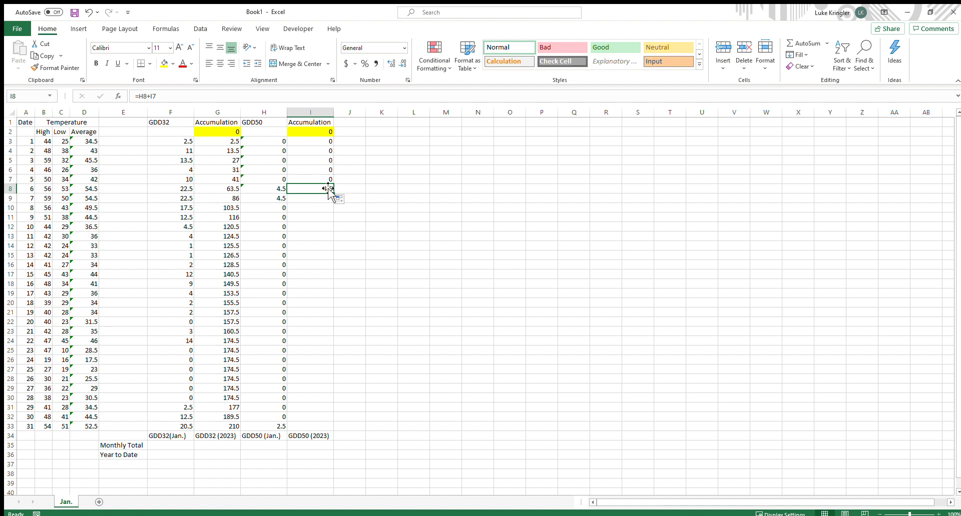
{"action": "left_click_drag", "start_coordinate": [335, 195], "coordinate": [337, 204]}
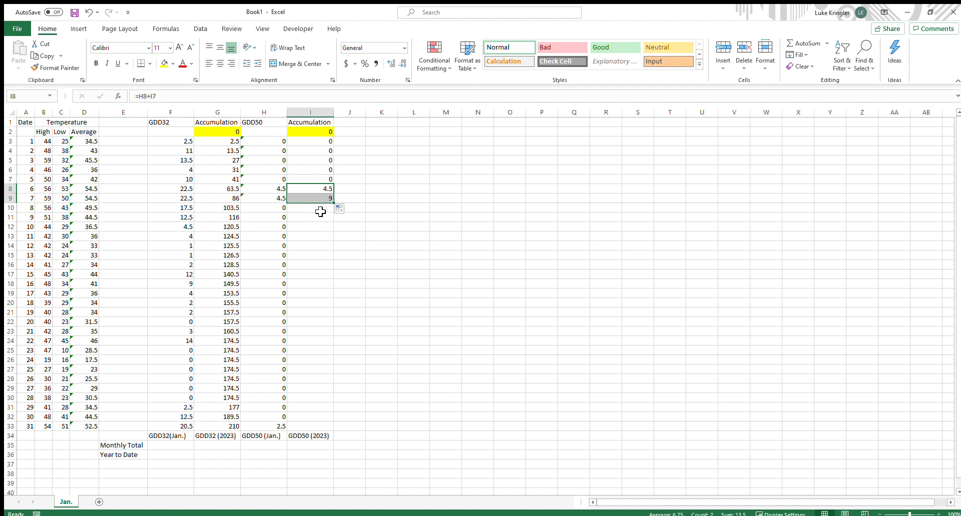
{"action": "left_click_drag", "start_coordinate": [334, 202], "coordinate": [327, 430]}
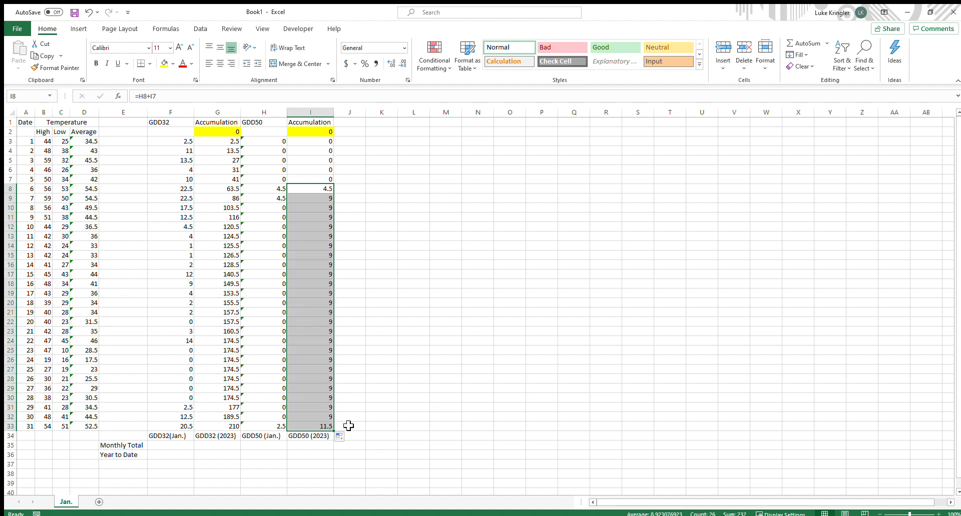
{"action": "left_click", "coordinate": [317, 425]}
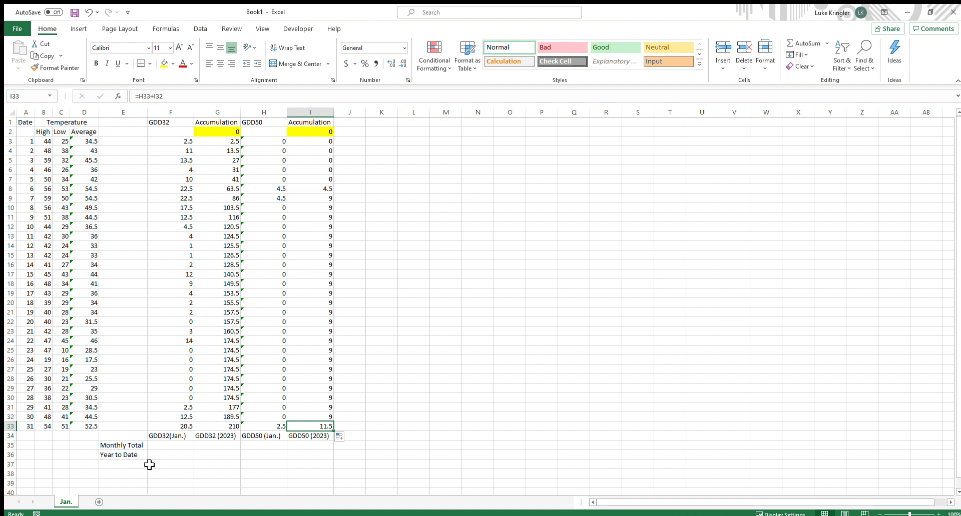
Enter the GDD32 monthly total in F35 as =SUM(F3:F33) and check the formula
{"action": "left_click", "coordinate": [127, 446]}
{"action": "left_click", "coordinate": [186, 449]}
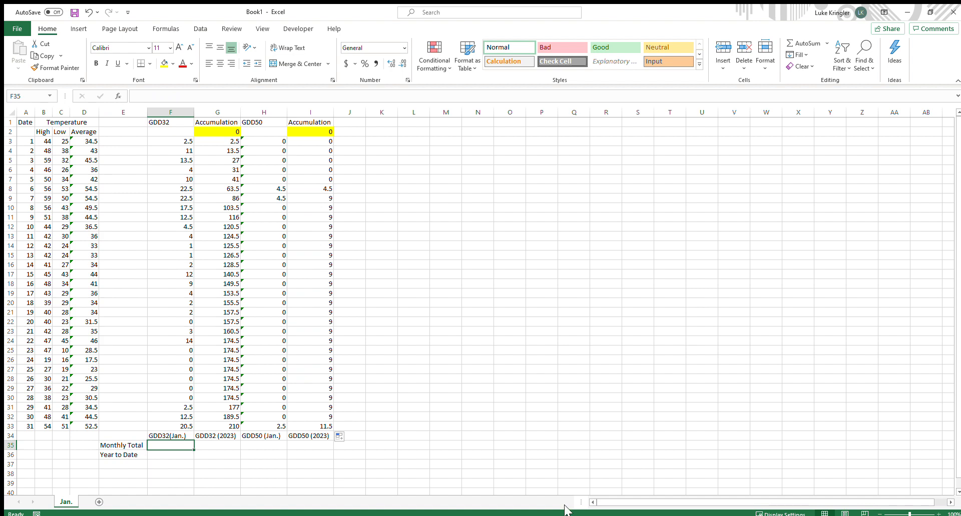
{"action": "type", "text": "="}
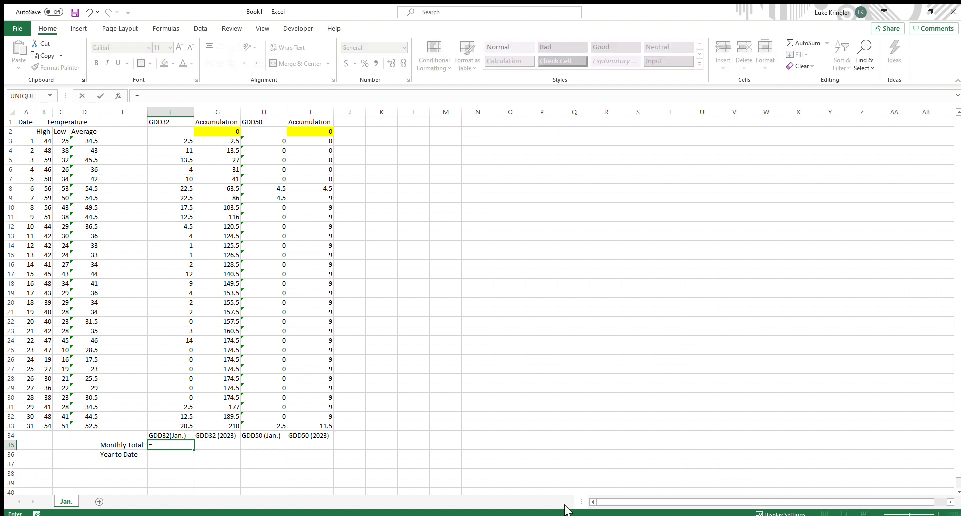
{"action": "type", "text": "sum("}
{"action": "left_click_drag", "start_coordinate": [178, 143], "coordinate": [166, 429]}
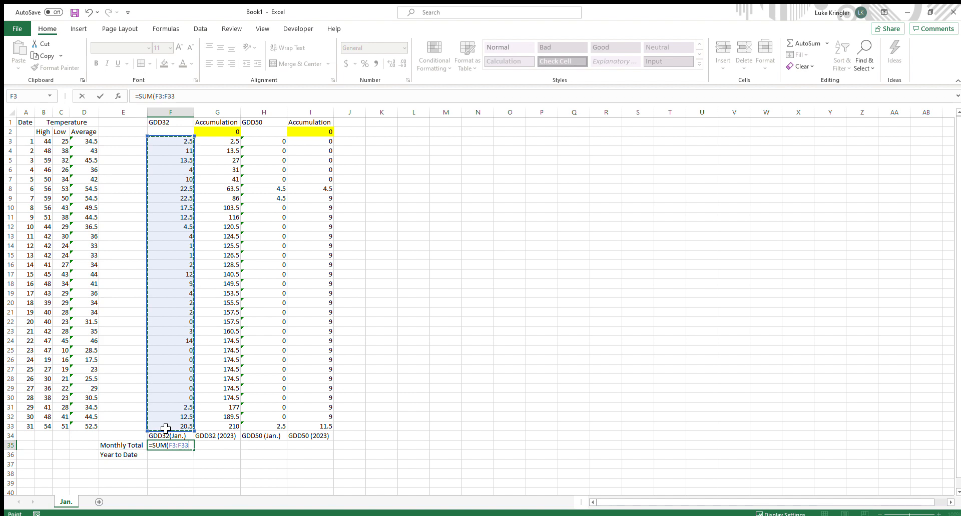
{"action": "type", "text": ")"}
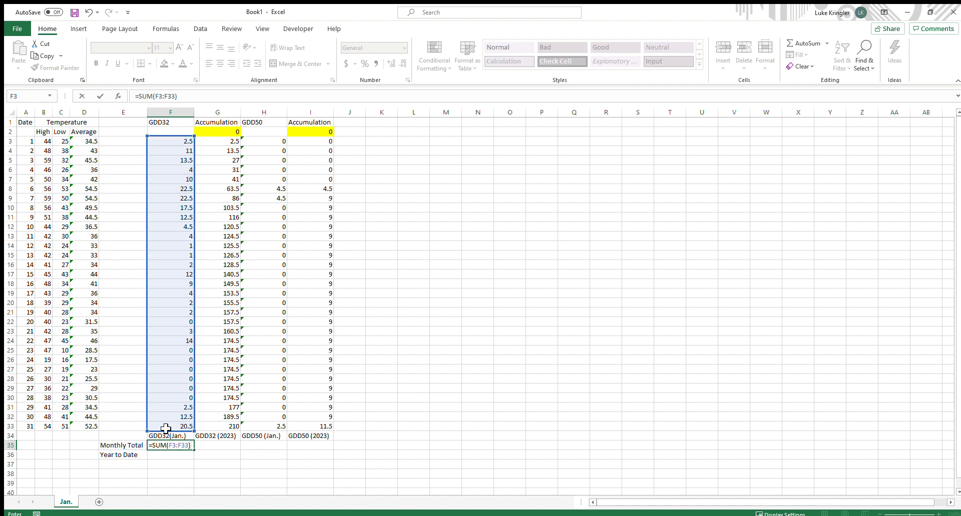
{"action": "key", "text": "Return"}
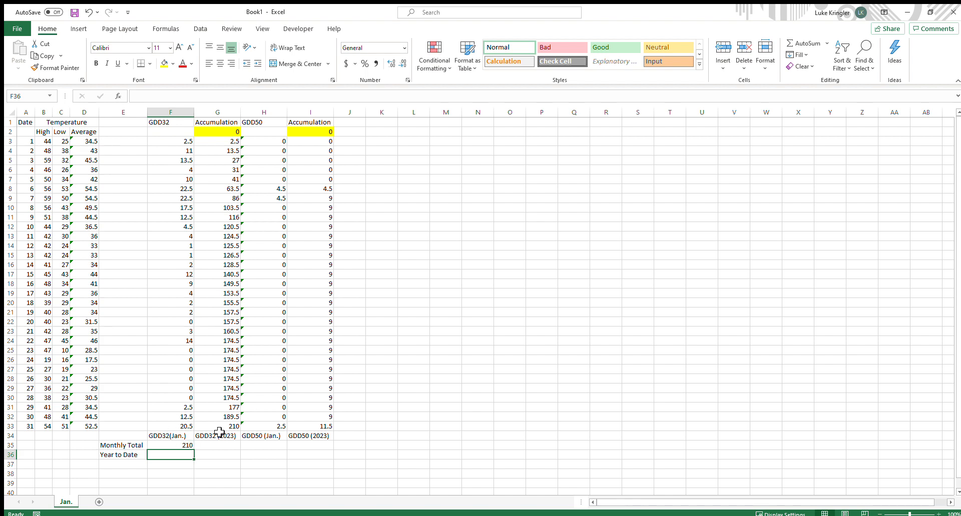
{"action": "left_click", "coordinate": [185, 445]}
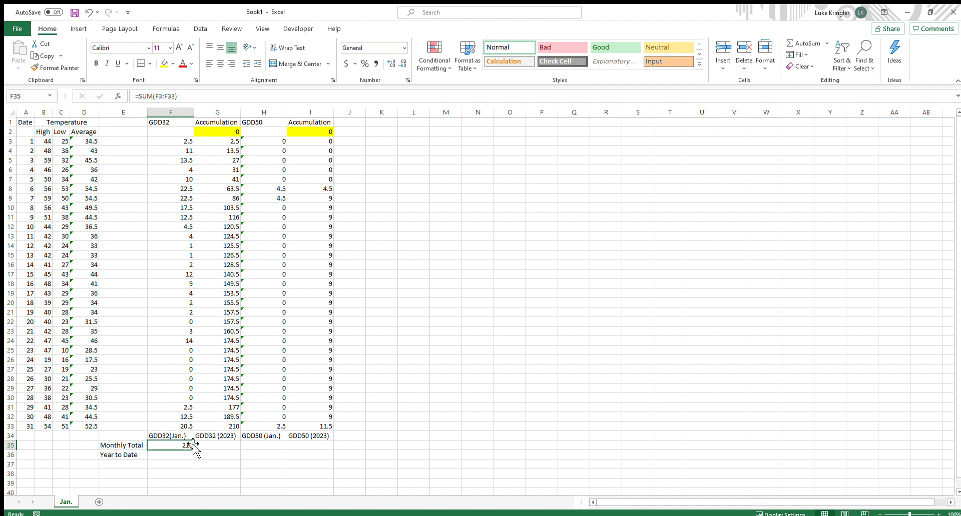
{"action": "left_click", "coordinate": [197, 446]}
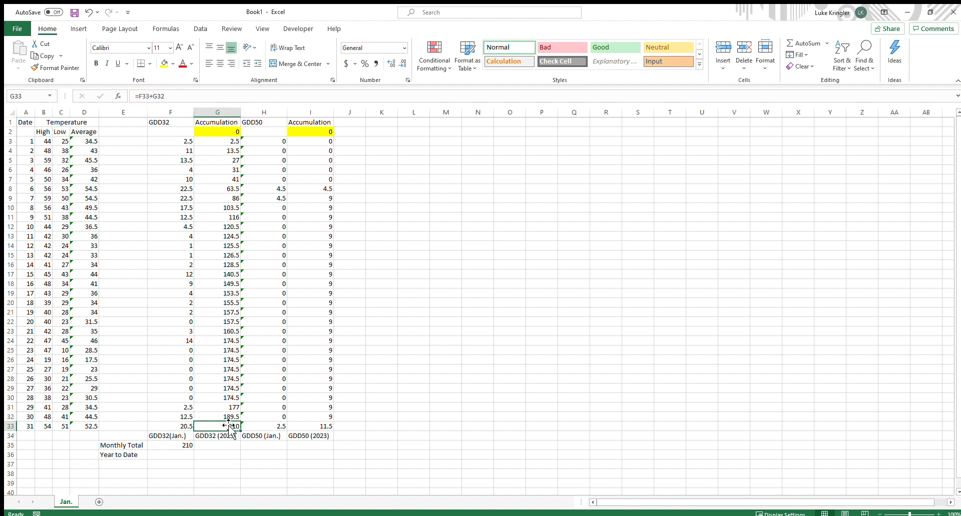
Enter a SUM formula in H35 totalling the daily GDD50 values in column H
{"action": "left_click", "coordinate": [279, 444]}
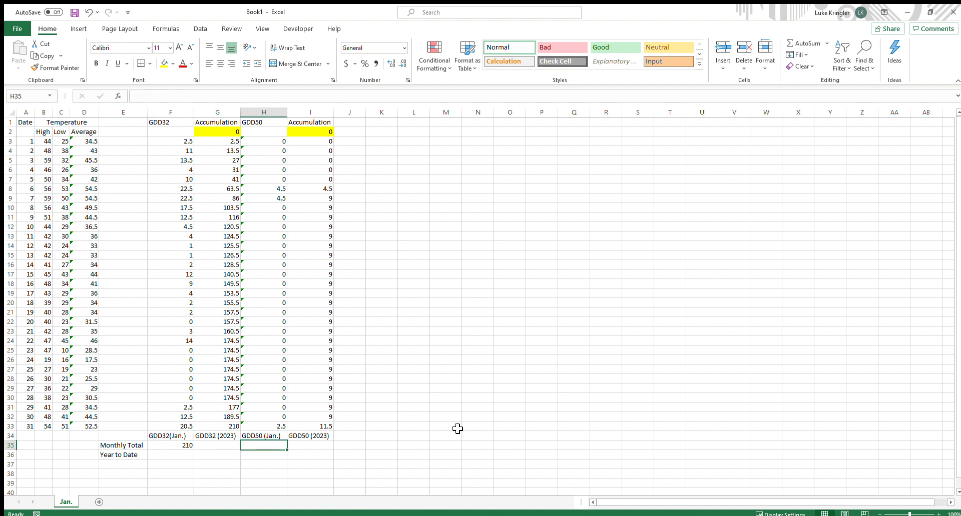
{"action": "type", "text": "="}
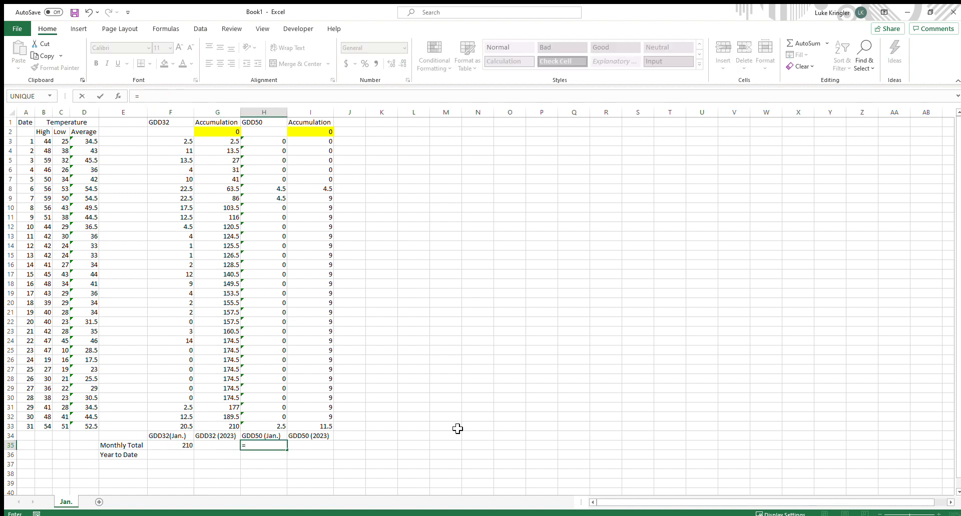
{"action": "type", "text": "sum"}
{"action": "key", "text": "Tab"}
{"action": "left_click_drag", "start_coordinate": [276, 142], "coordinate": [279, 415]}
{"action": "key", "text": "Return"}
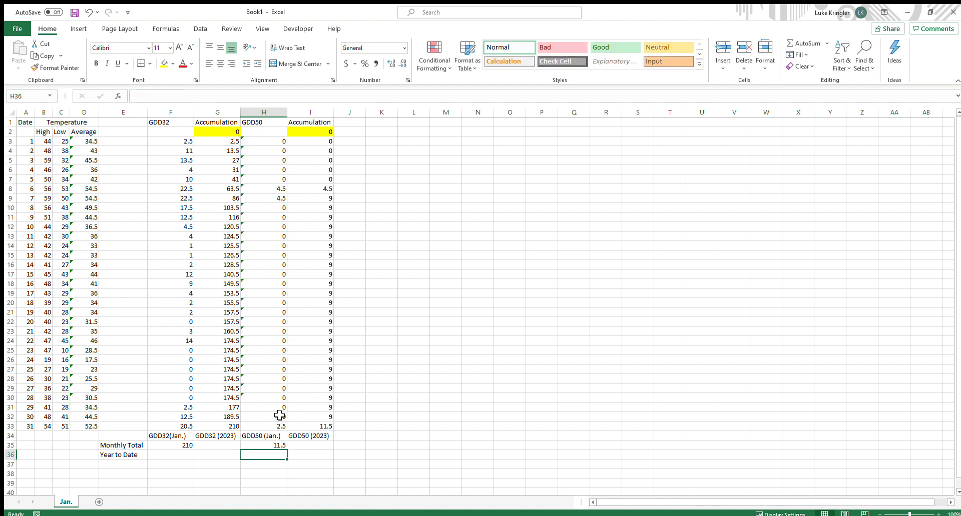
Enter a year-to-date formula in G36 referencing the last GDD32 accumulation, =G33
{"action": "left_click", "coordinate": [277, 444]}
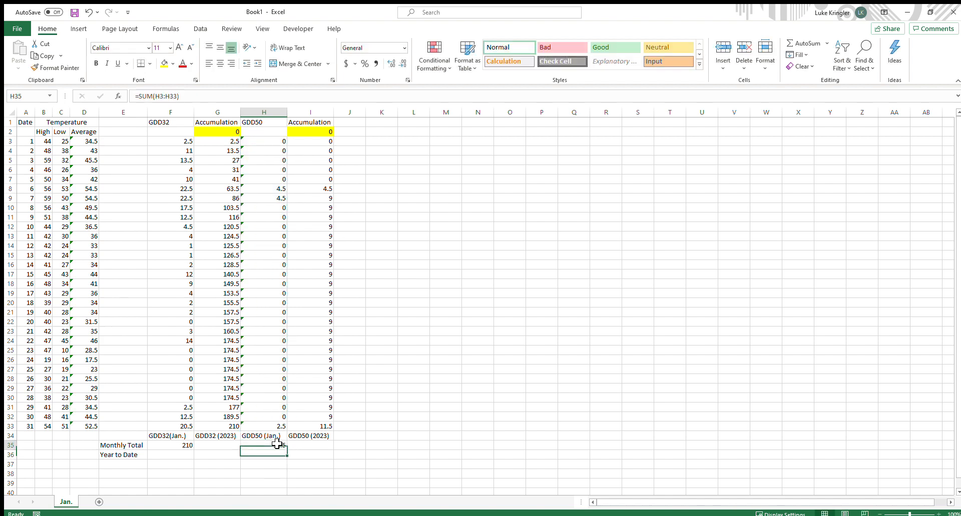
{"action": "left_click", "coordinate": [328, 426]}
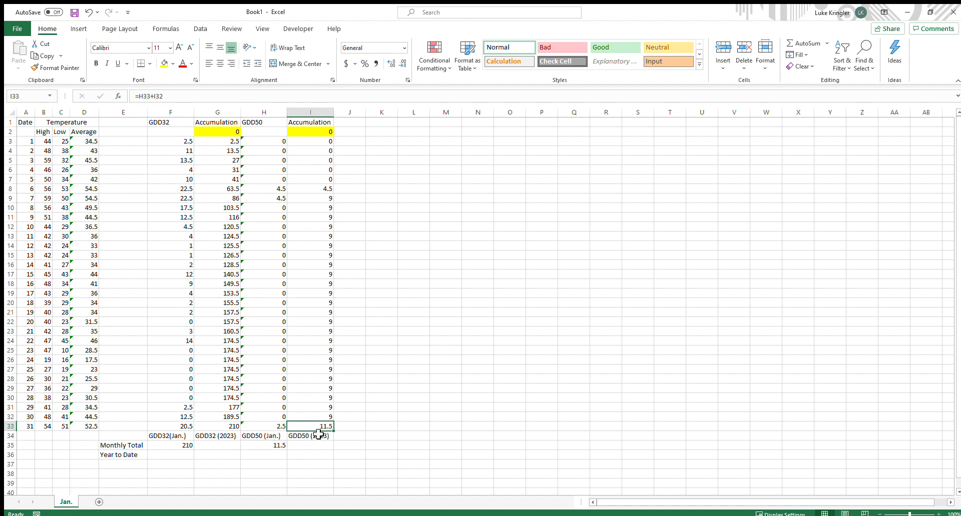
{"action": "left_click", "coordinate": [265, 448]}
{"action": "left_click", "coordinate": [323, 426]}
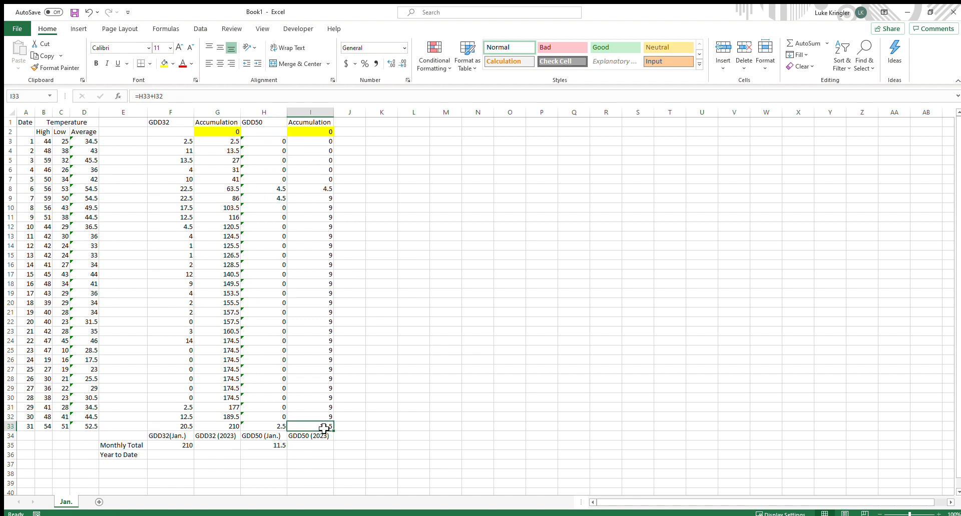
{"action": "left_click", "coordinate": [120, 456]}
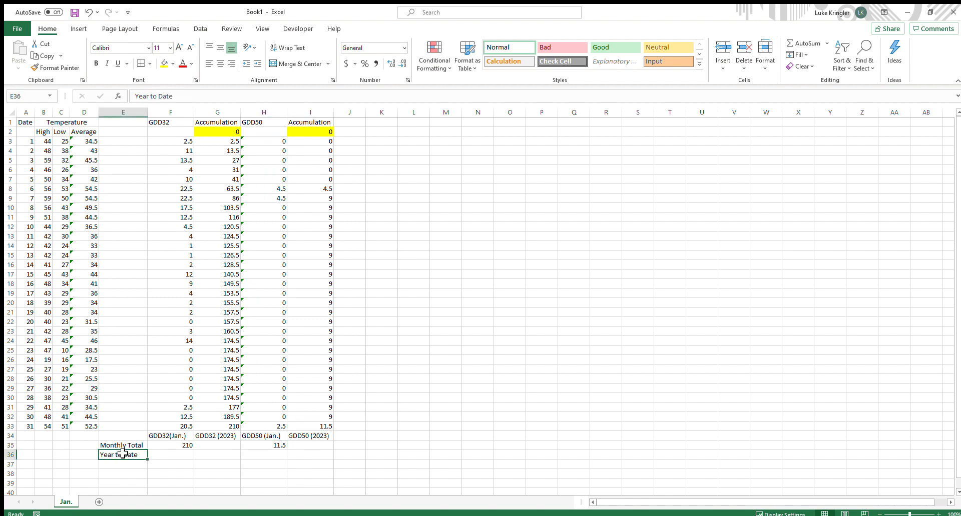
{"action": "left_click", "coordinate": [217, 455]}
{"action": "type", "text": "="}
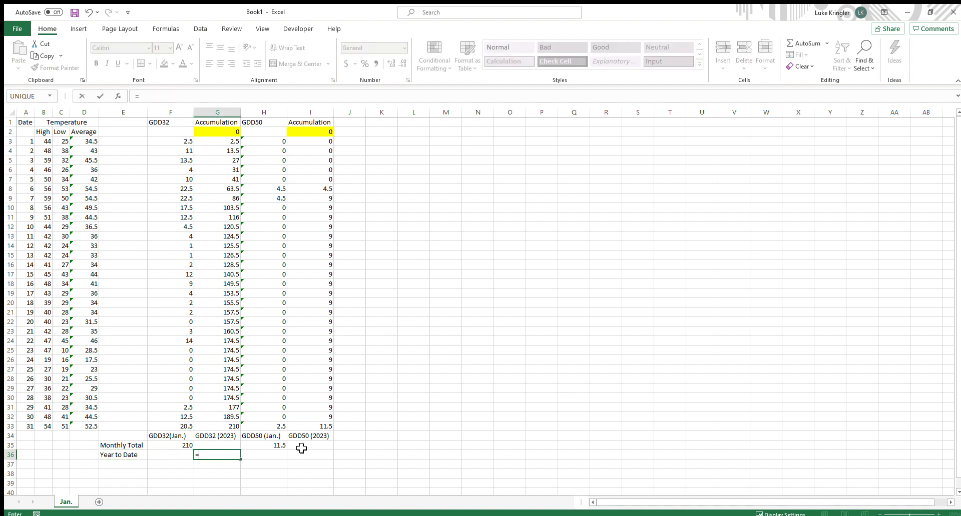
{"action": "left_click", "coordinate": [221, 426]}
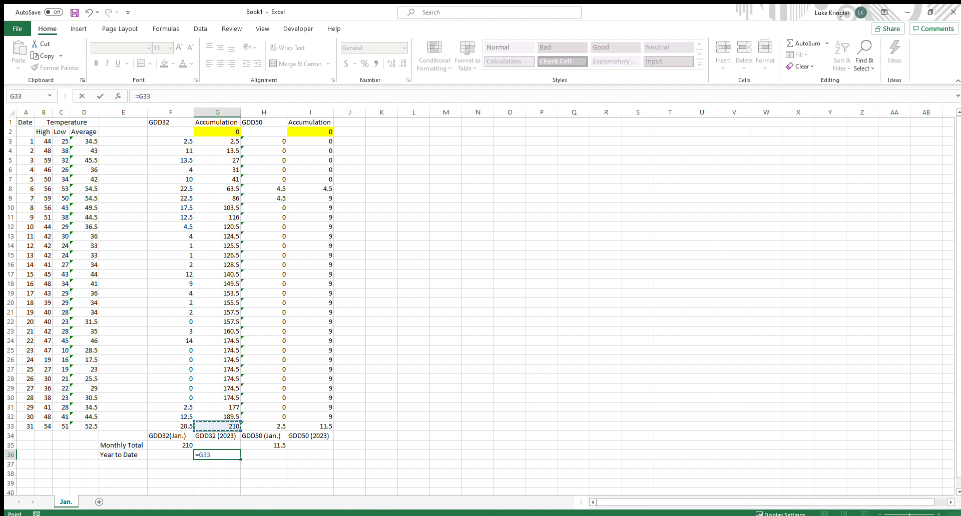
{"action": "key", "text": "Return"}
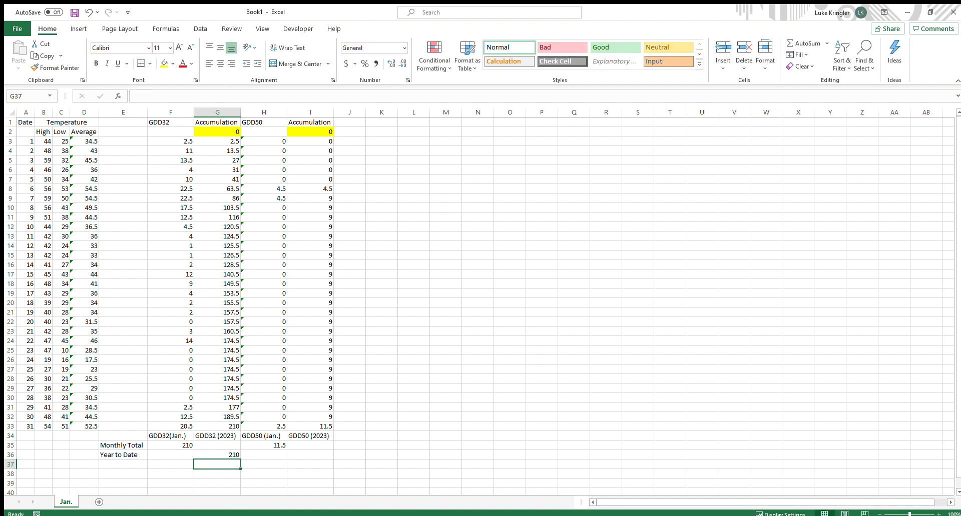
Enter a year-to-date formula in I36 referencing the last GDD50 accumulation, =I33
{"action": "left_click", "coordinate": [319, 453]}
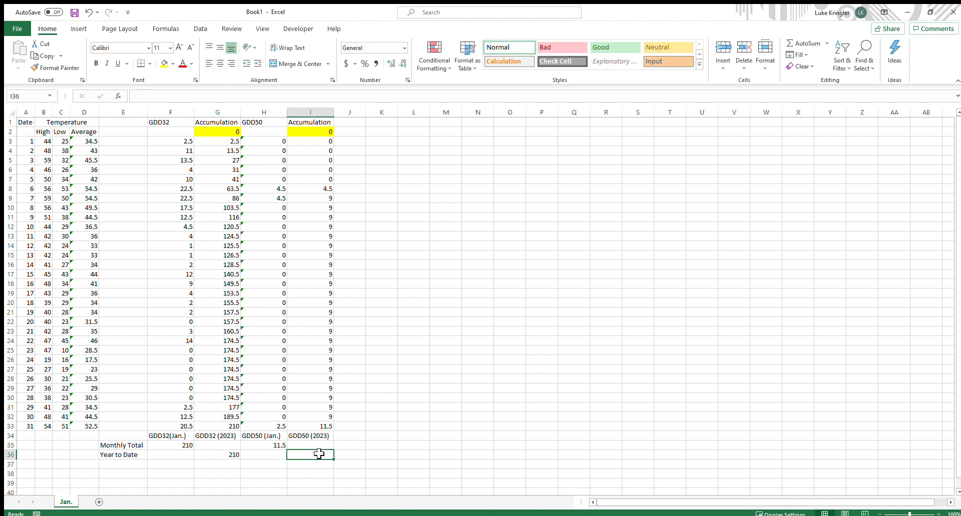
{"action": "double_click", "coordinate": [319, 454]}
{"action": "type", "text": "="}
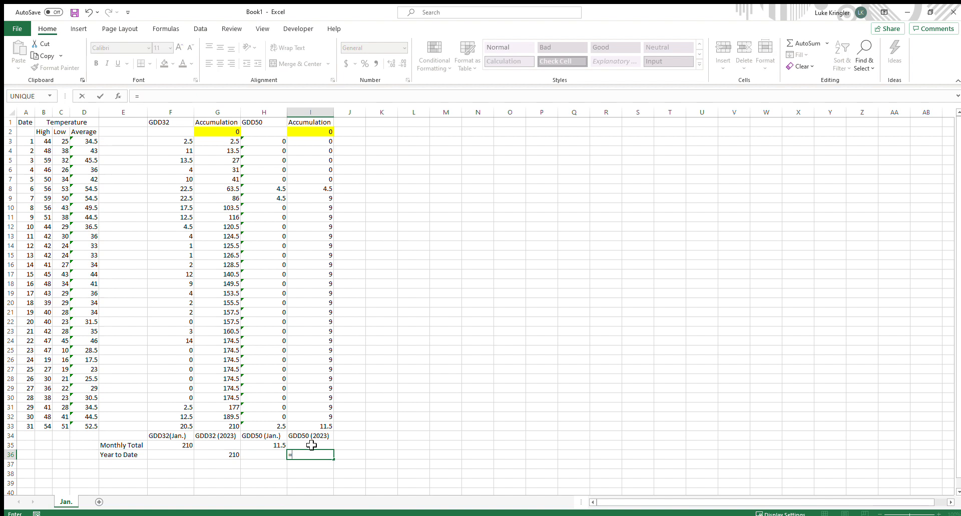
{"action": "left_click", "coordinate": [324, 426]}
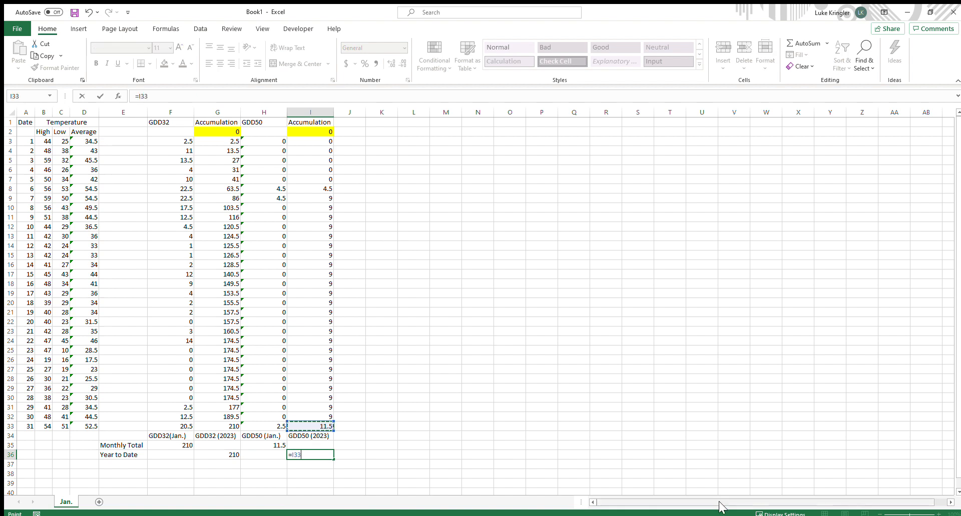
{"action": "key", "text": "Return"}
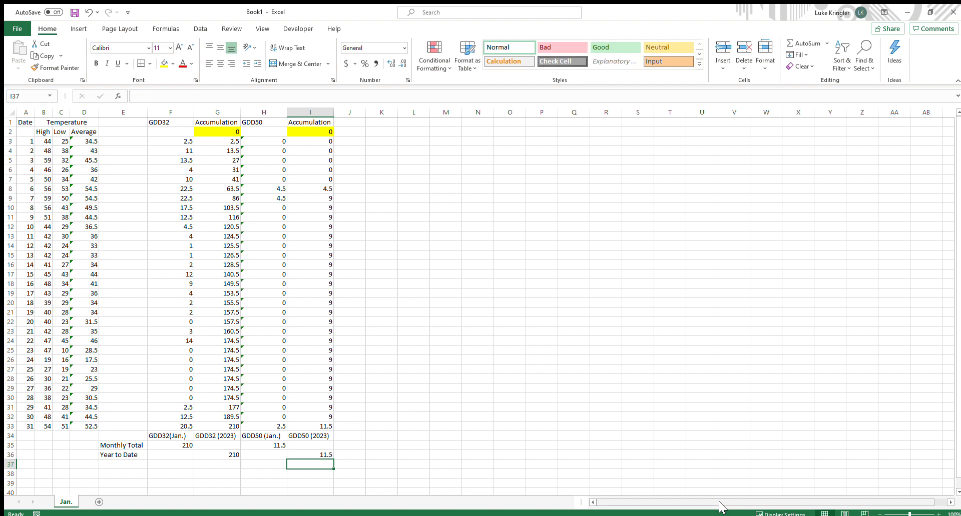
Examine the monthly summary block and the daily High and Low temperature ranges
{"action": "left_click_drag", "start_coordinate": [115, 434], "coordinate": [339, 455]}
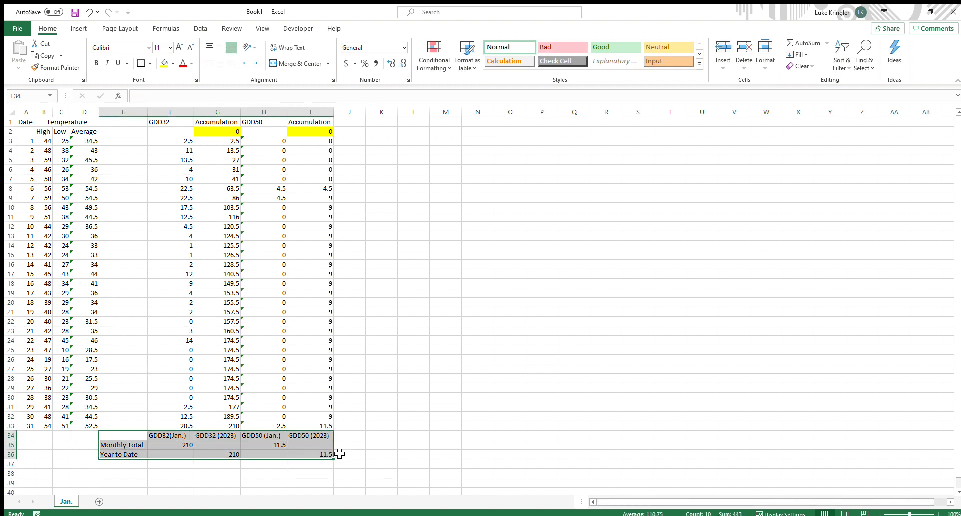
{"action": "left_click", "coordinate": [456, 458]}
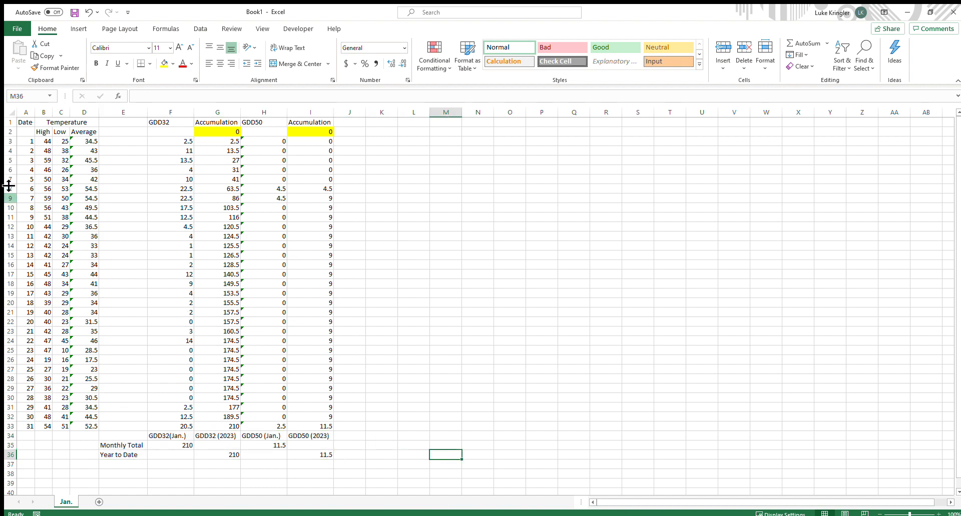
{"action": "left_click_drag", "start_coordinate": [48, 144], "coordinate": [55, 427]}
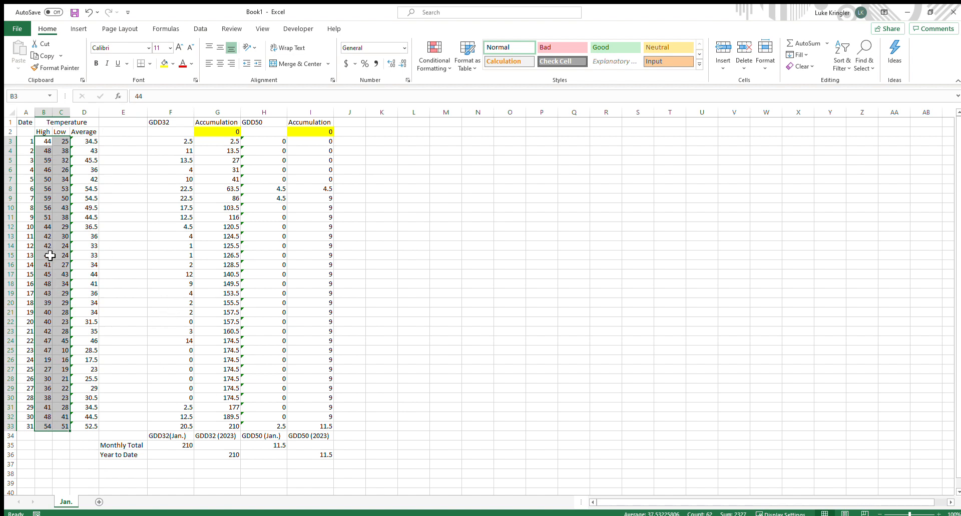
{"action": "left_click", "coordinate": [61, 467]}
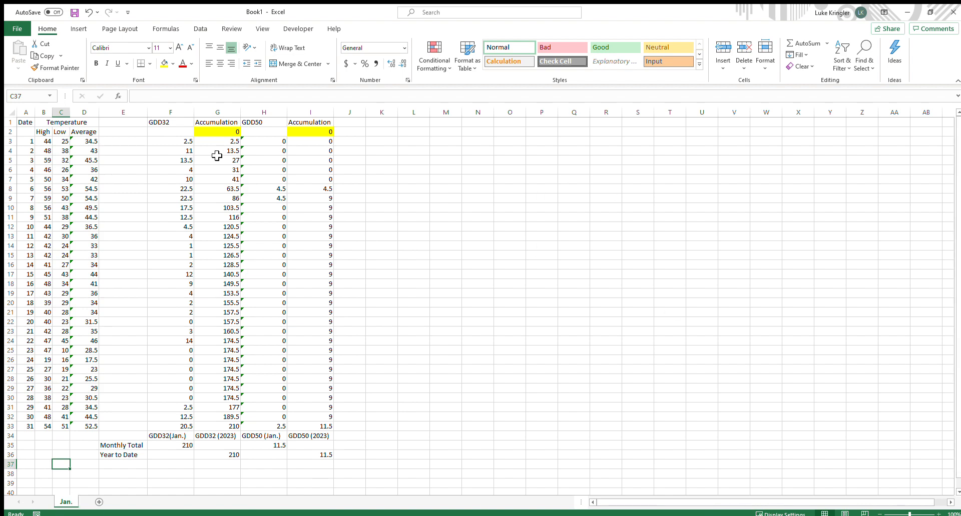
{"action": "left_click", "coordinate": [240, 277]}
{"action": "mouse_move", "coordinate": [180, 189]}
{"action": "left_mouse_down"}
{"action": "mouse_move", "coordinate": [326, 323]}
{"action": "mouse_move", "coordinate": [333, 419]}
{"action": "left_mouse_up"}
{"action": "left_click", "coordinate": [476, 302]}
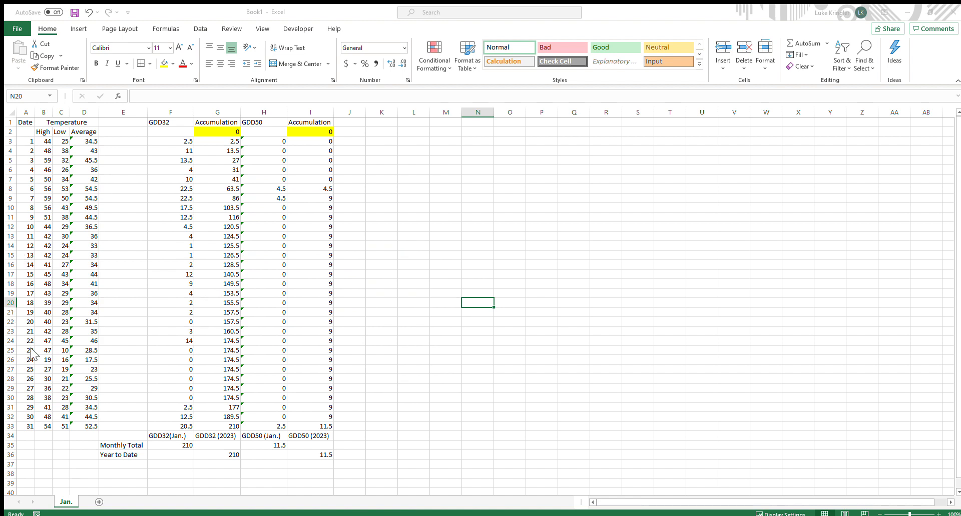
Duplicate the Jan. sheet and rename the copy Feb
{"action": "left_click", "coordinate": [96, 327]}
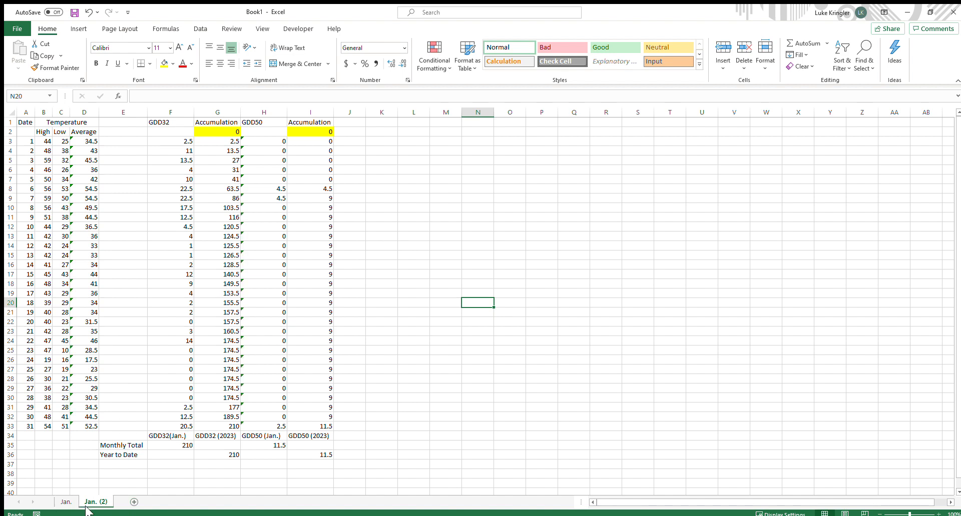
{"action": "left_click", "coordinate": [59, 503]}
{"action": "left_click", "coordinate": [94, 503]}
{"action": "double_click", "coordinate": [95, 503]}
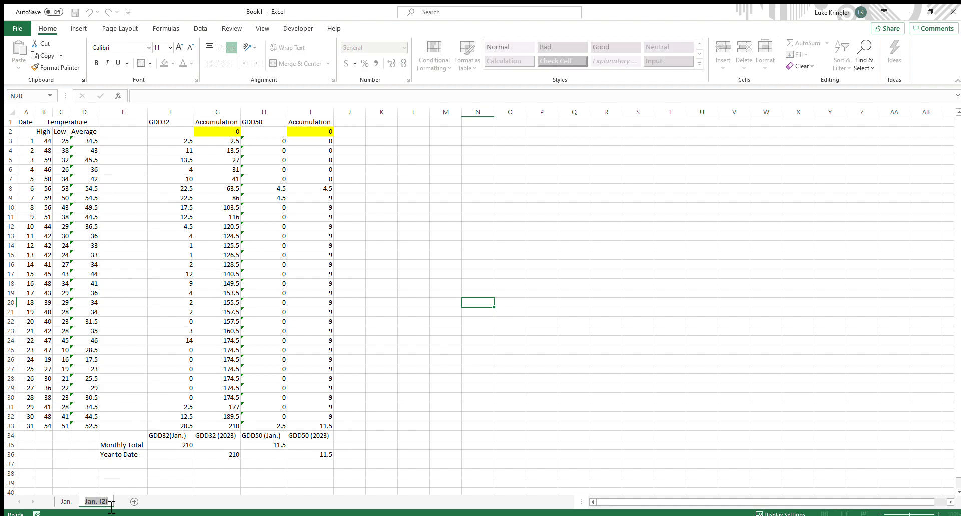
{"action": "type", "text": "Feb."}
{"action": "left_click", "coordinate": [82, 474]}
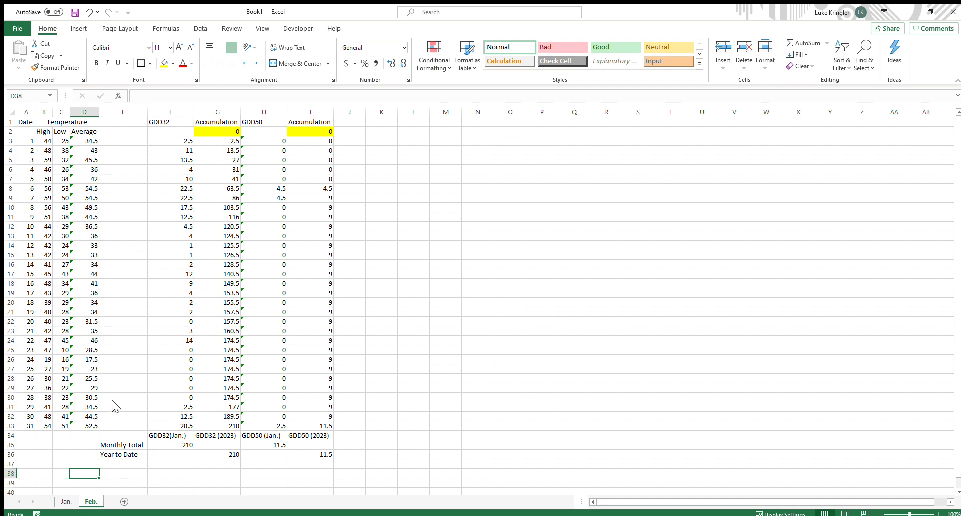
Duplicate the Feb. sheet and rename the copy March
{"action": "left_click", "coordinate": [66, 501]}
{"action": "left_click", "coordinate": [85, 502]}
{"action": "left_click", "coordinate": [65, 502]}
{"action": "left_click", "coordinate": [87, 502]}
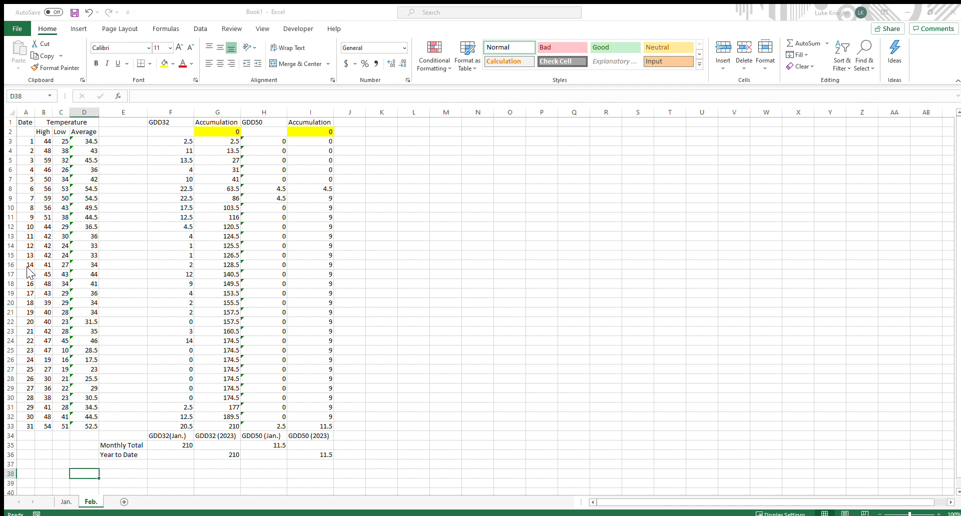
{"action": "left_click", "coordinate": [107, 330]}
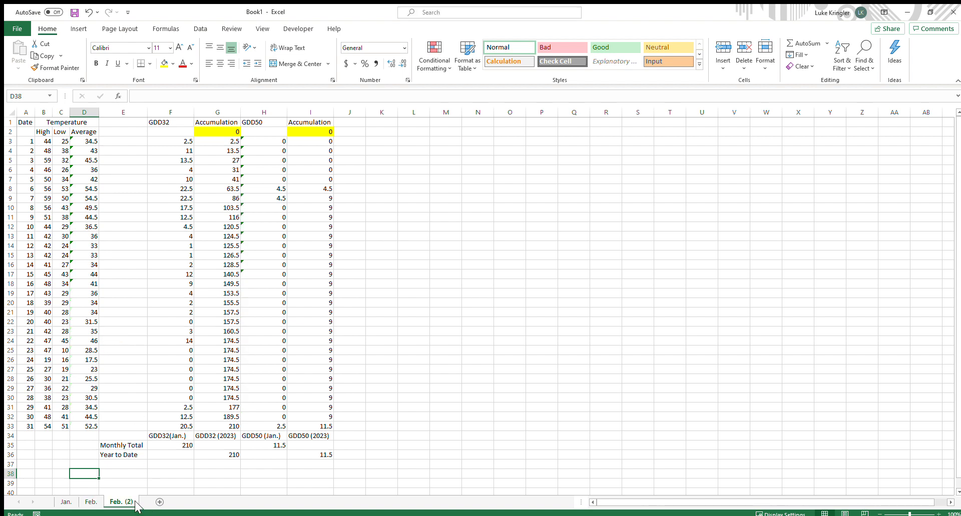
{"action": "double_click", "coordinate": [125, 501]}
{"action": "type", "text": "M"}
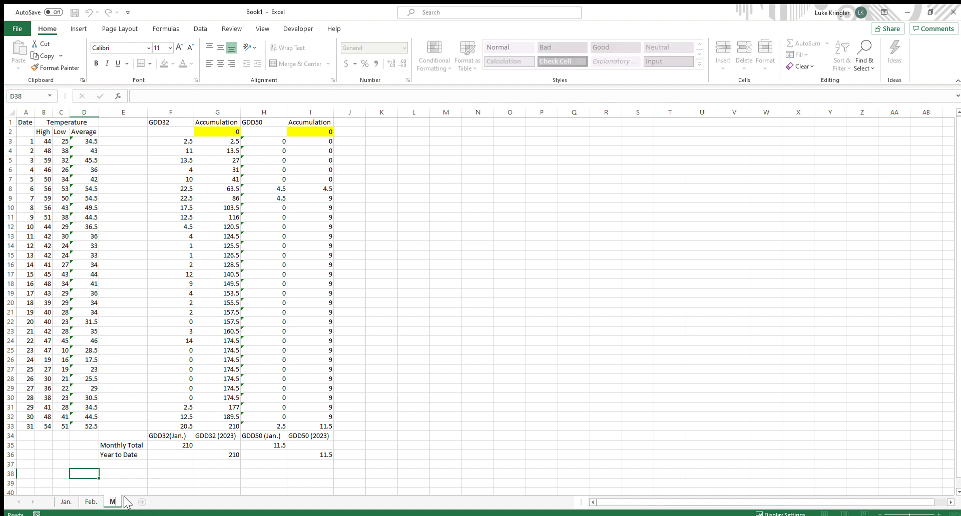
{"action": "type", "text": "arch"}
{"action": "key", "text": "Return"}
Duplicate the March sheet and rename the copy April
{"action": "left_click_drag", "start_coordinate": [141, 474], "coordinate": [140, 483]}
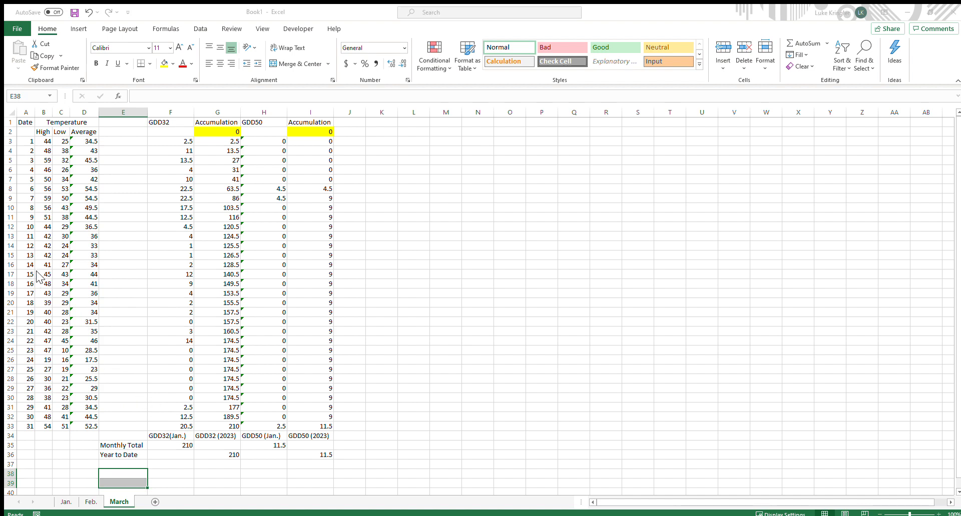
{"action": "left_click", "coordinate": [109, 326]}
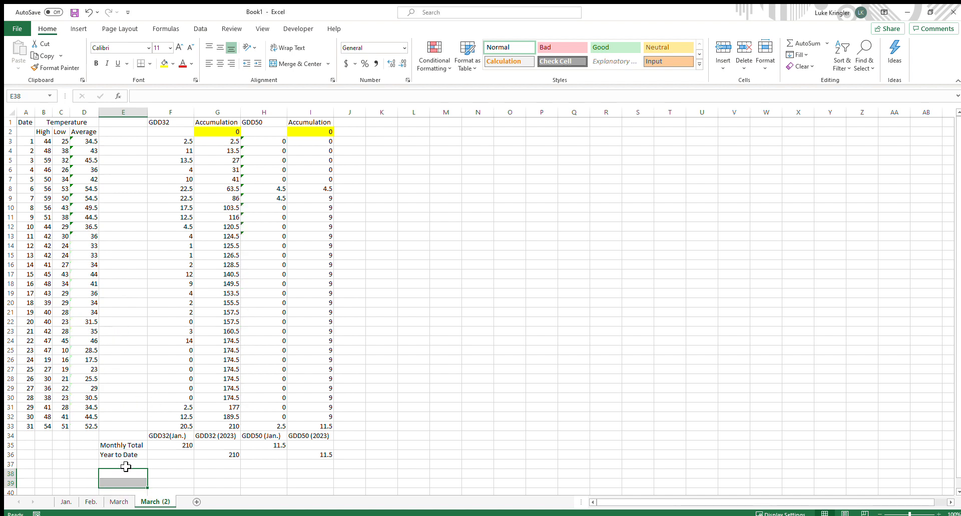
{"action": "double_click", "coordinate": [165, 503]}
{"action": "type", "text": "April"}
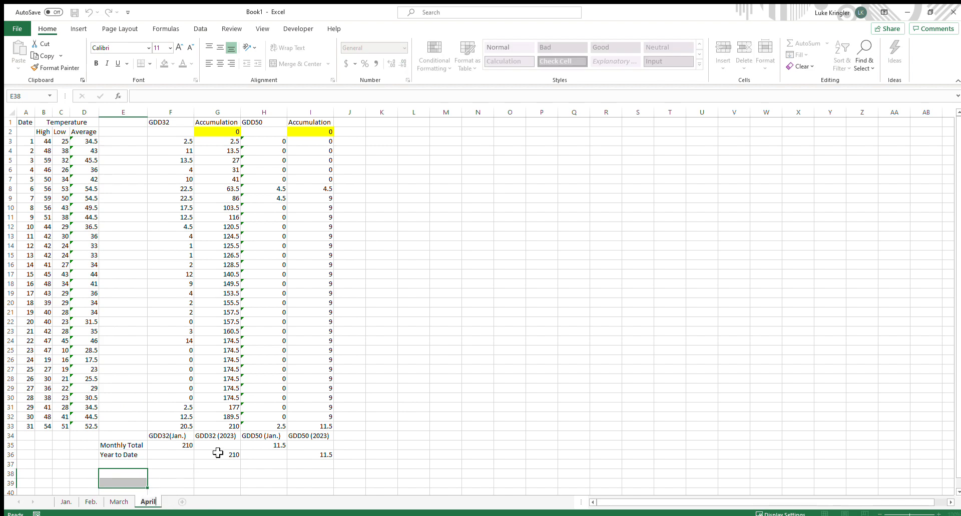
{"action": "key", "text": "Return"}
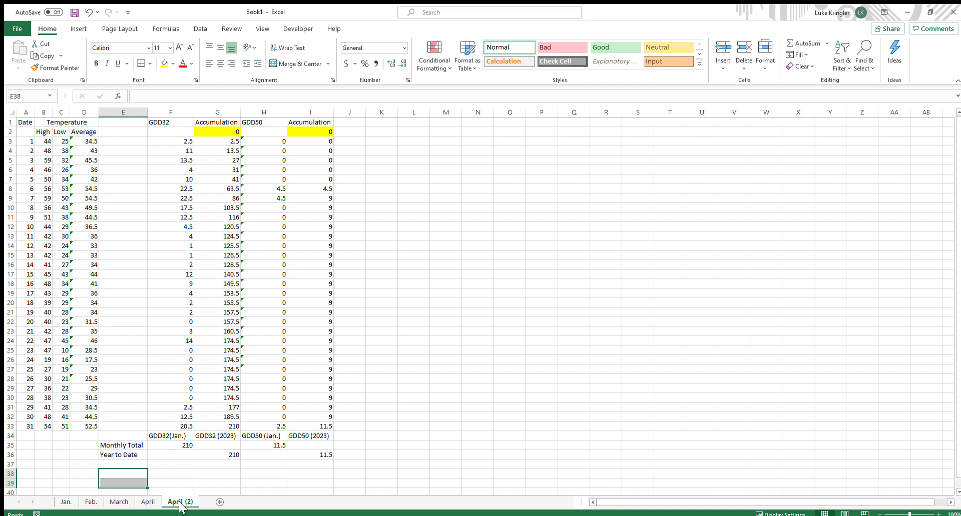
Rename the duplicated April sheet as May
{"action": "double_click", "coordinate": [184, 504]}
{"action": "type", "text": "May"}
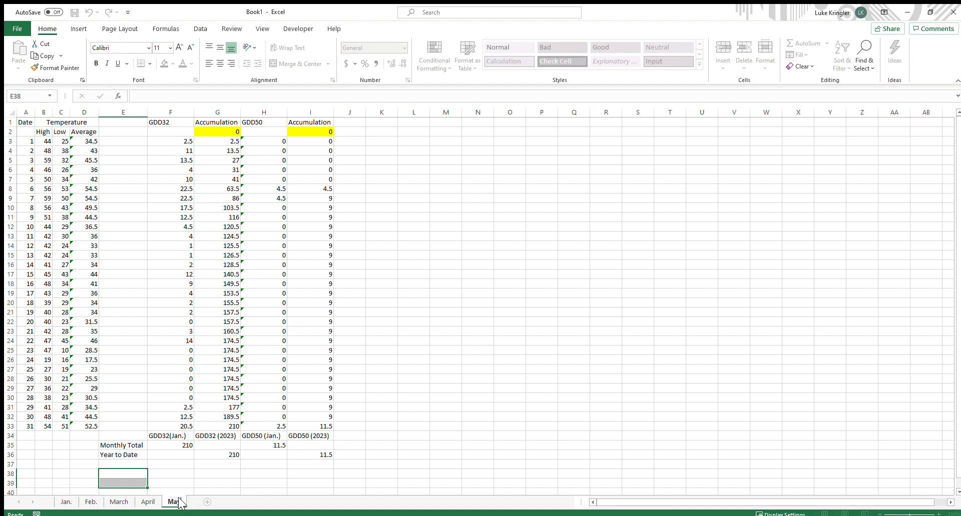
{"action": "left_click", "coordinate": [210, 475]}
Cycle through the month sheets to review each copy
{"action": "left_click", "coordinate": [70, 501]}
{"action": "left_click", "coordinate": [92, 501]}
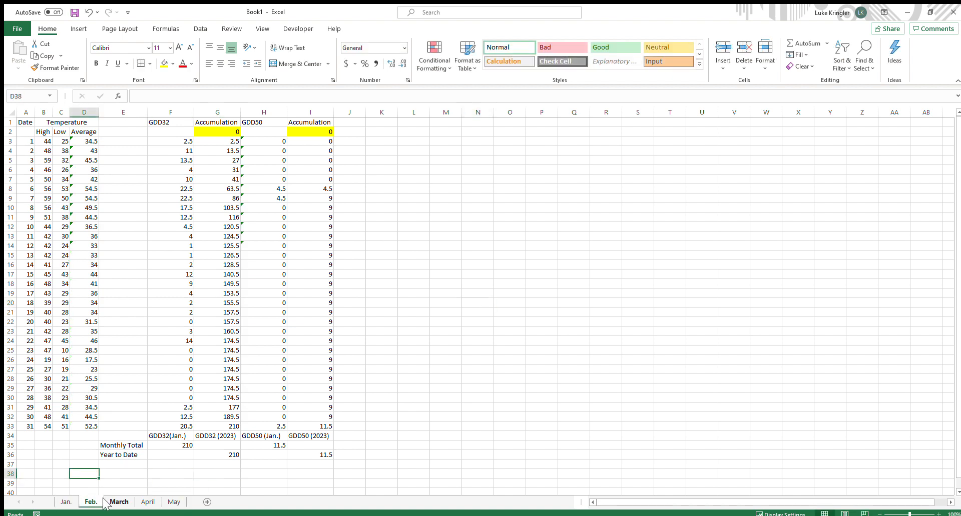
{"action": "left_click", "coordinate": [120, 501]}
{"action": "left_click", "coordinate": [146, 501]}
{"action": "left_click", "coordinate": [173, 502]}
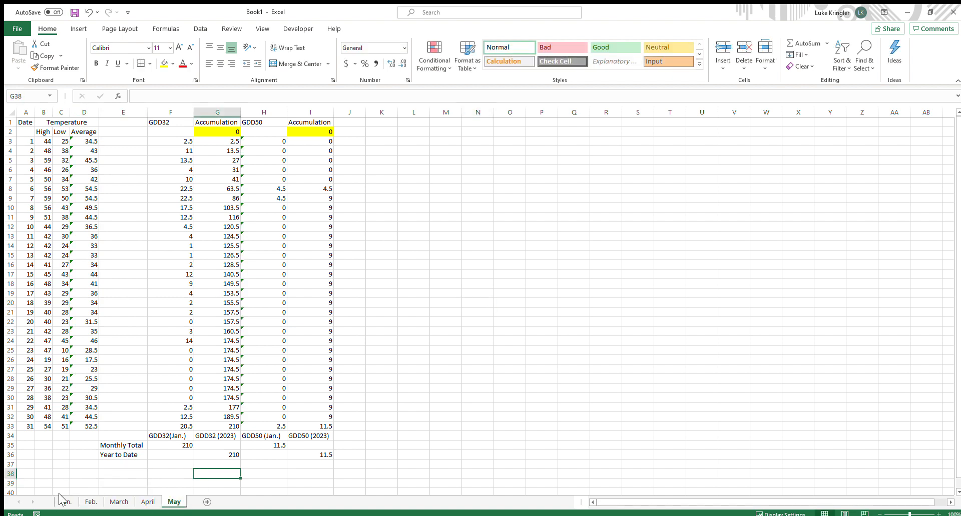
{"action": "left_click", "coordinate": [90, 502]}
{"action": "left_click", "coordinate": [117, 503]}
{"action": "left_click", "coordinate": [146, 502]}
Clear the dates and High and Low temperatures in A3:C33 on the Feb. sheet
{"action": "left_click", "coordinate": [90, 502]}
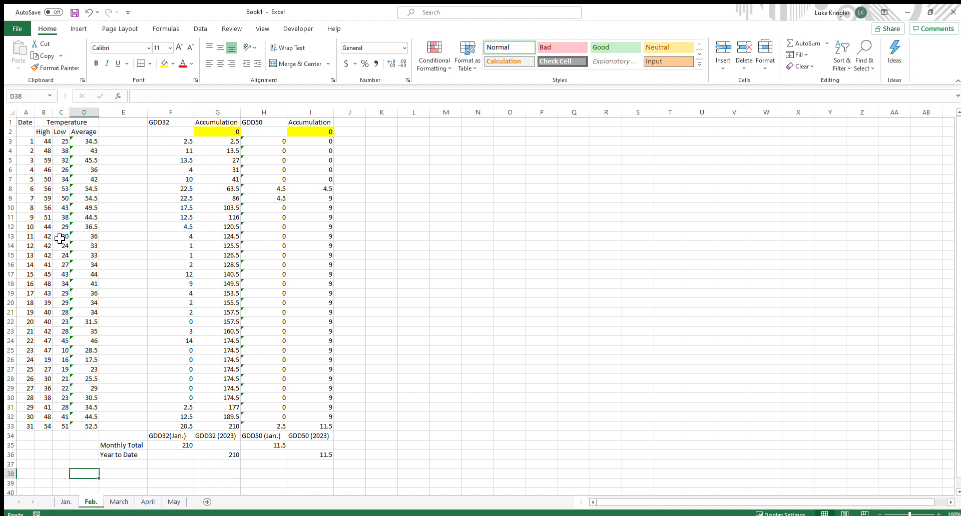
{"action": "left_click_drag", "start_coordinate": [26, 141], "coordinate": [60, 429]}
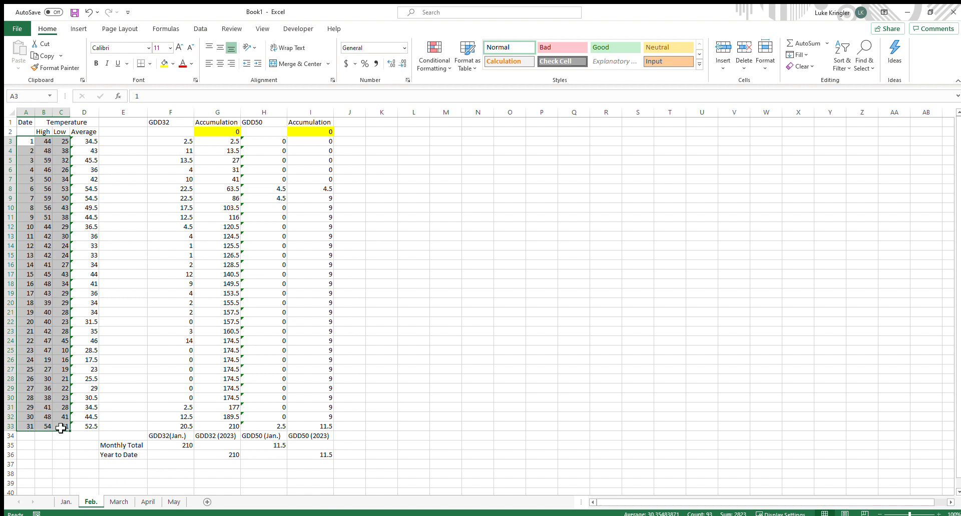
{"action": "key", "text": "Delete"}
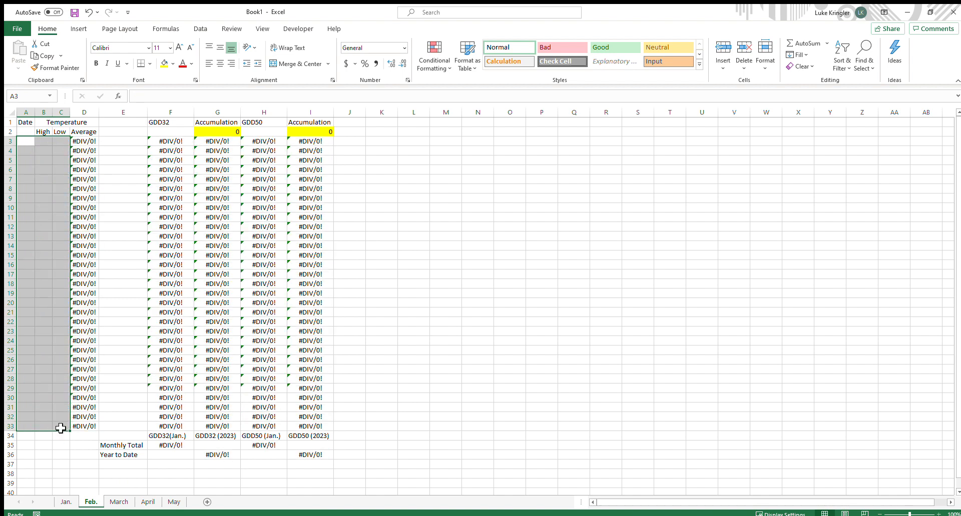
Inspect the Average, GDD and accumulation formulas on the Feb. sheet
{"action": "left_click", "coordinate": [93, 140]}
{"action": "left_click", "coordinate": [212, 172]}
{"action": "left_click", "coordinate": [296, 246]}
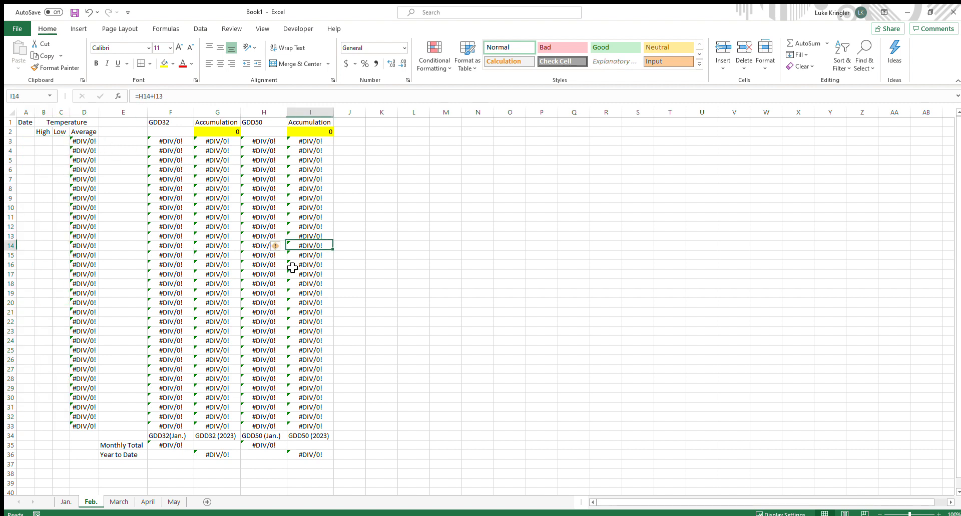
{"action": "left_click", "coordinate": [272, 314]}
{"action": "left_click", "coordinate": [202, 360]}
{"action": "left_click", "coordinate": [274, 285]}
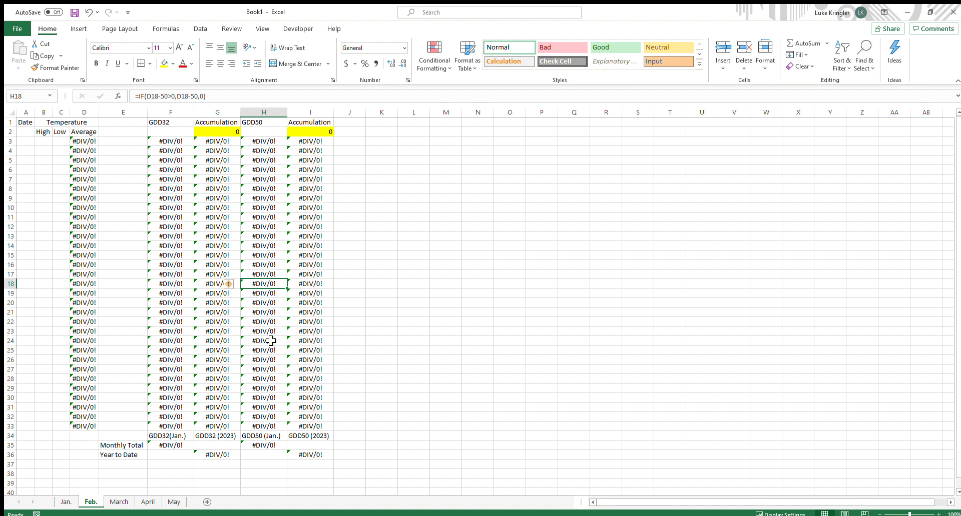
{"action": "left_click", "coordinate": [421, 343]}
Paste February's dates and High and Low temperatures into the Feb. sheet starting at A3
{"action": "left_click", "coordinate": [25, 143]}
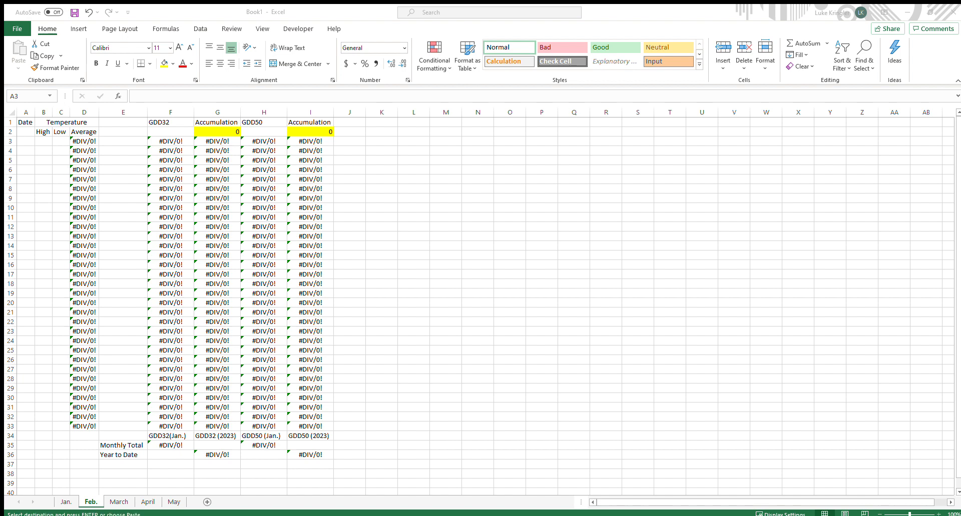
{"action": "left_click", "coordinate": [29, 145]}
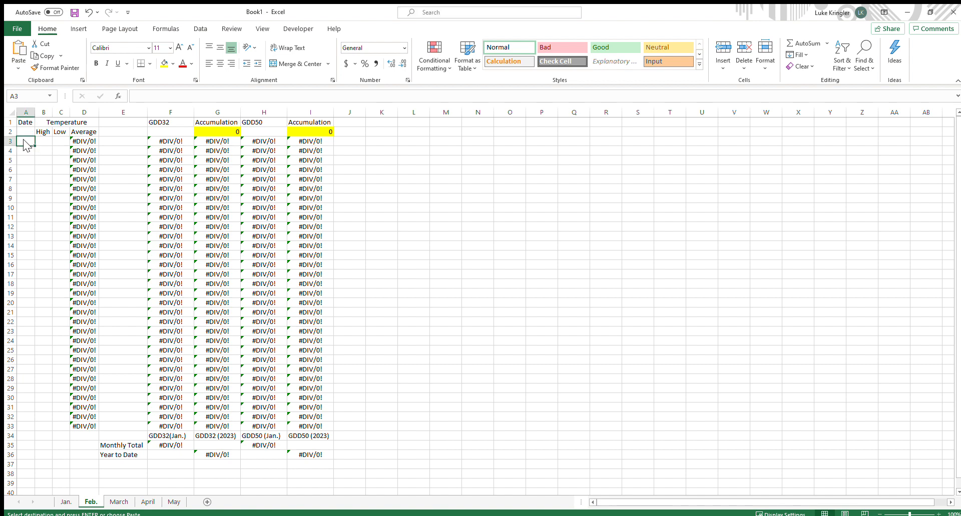
{"action": "key", "text": "ctrl+v"}
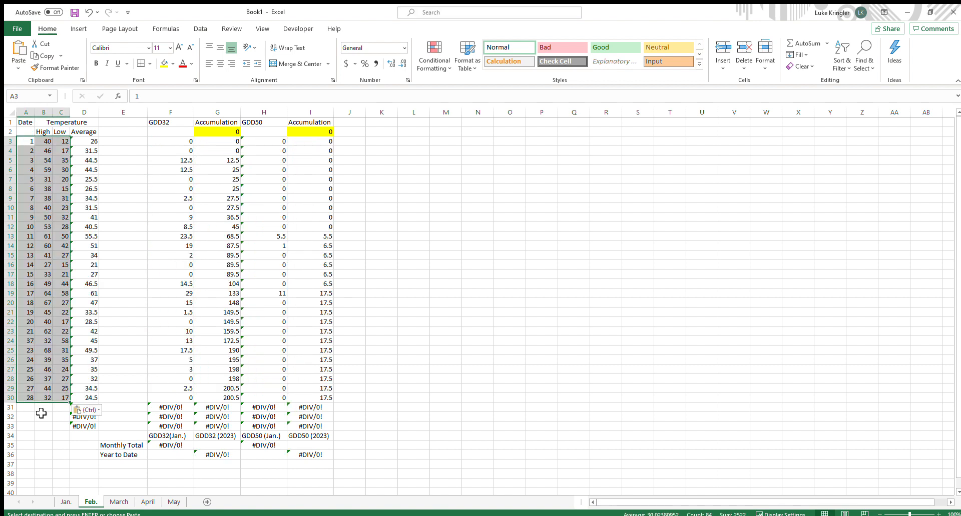
{"action": "left_click", "coordinate": [49, 444]}
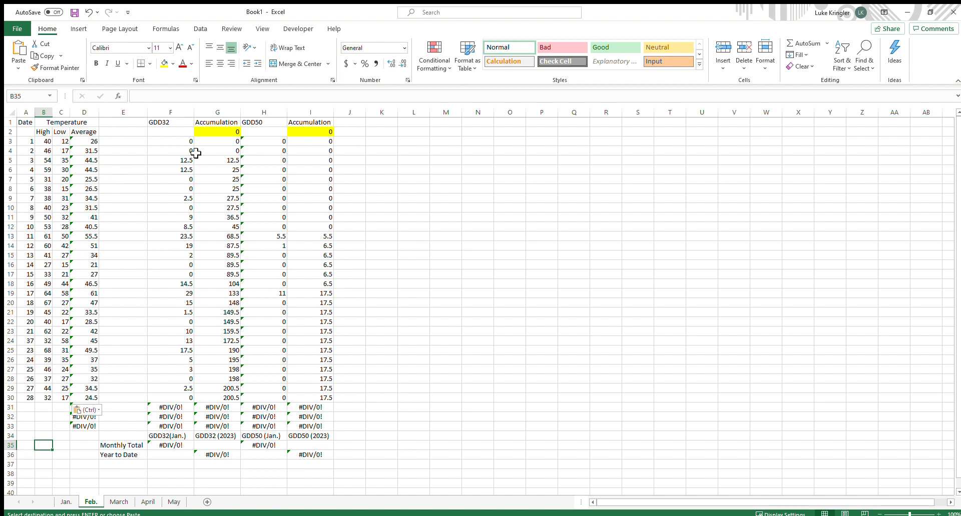
Clear the unused rows 31 to 33 across columns A to I on the Feb. sheet
{"action": "left_click_drag", "start_coordinate": [168, 142], "coordinate": [326, 397]}
{"action": "left_click", "coordinate": [477, 302]}
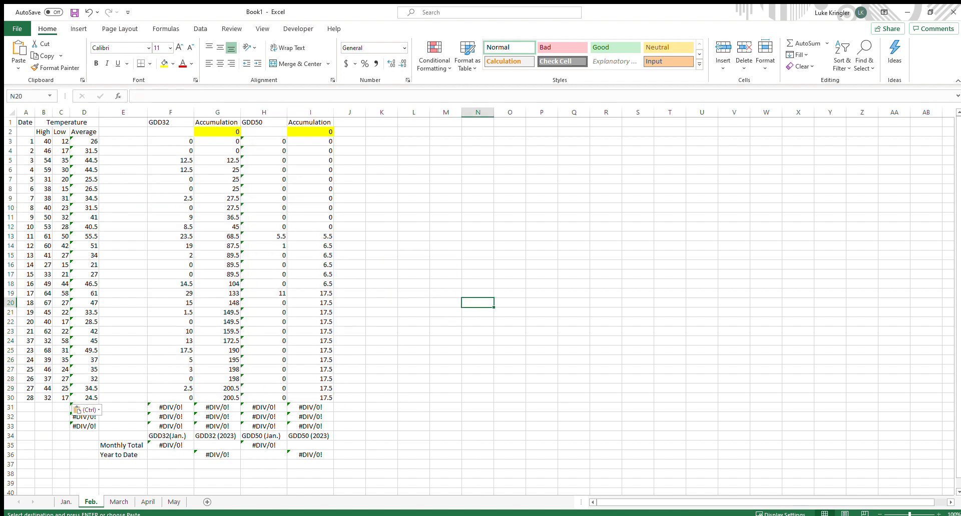
{"action": "left_click_drag", "start_coordinate": [30, 407], "coordinate": [335, 426]}
{"action": "key", "text": "Delete"}
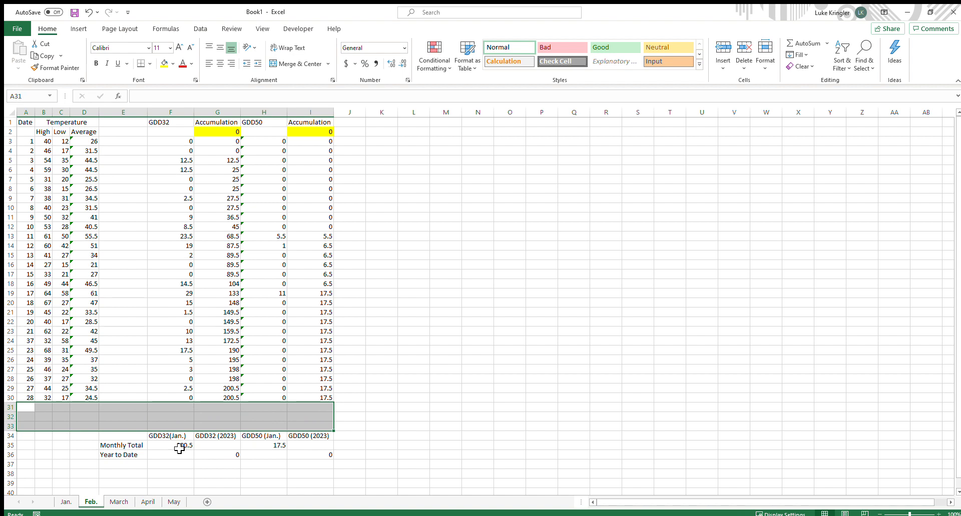
Inspect the Monthly Total formula in F35 on the Feb. sheet and compare it with the Jan. sheet
{"action": "left_click", "coordinate": [179, 447]}
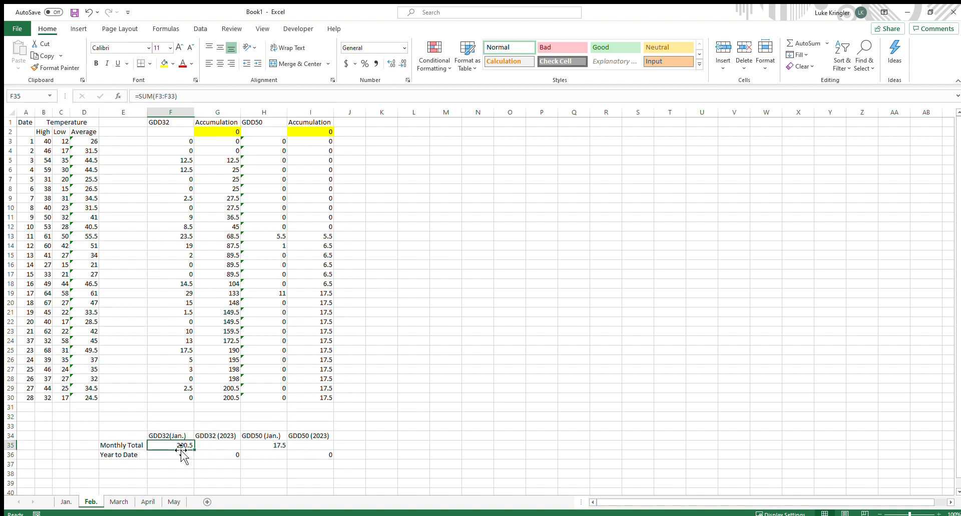
{"action": "left_click", "coordinate": [169, 98]}
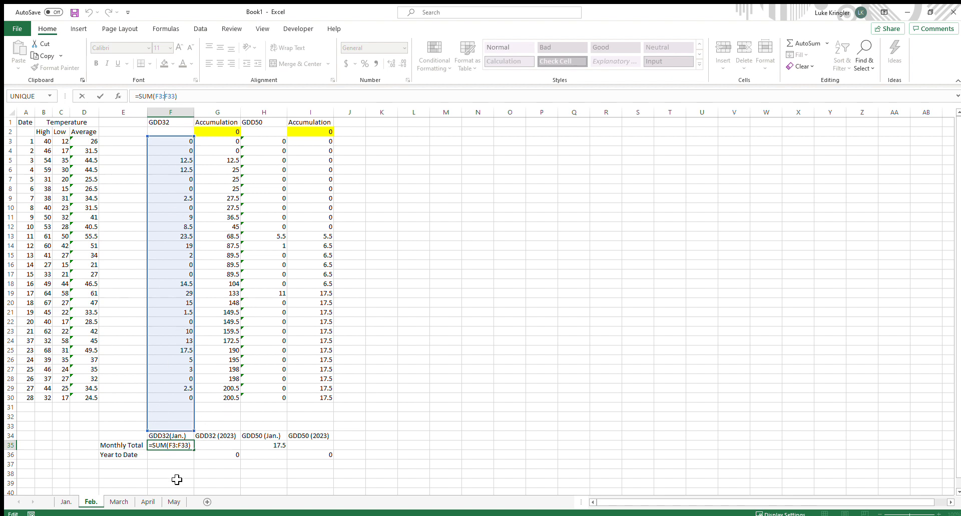
{"action": "key", "text": "Return"}
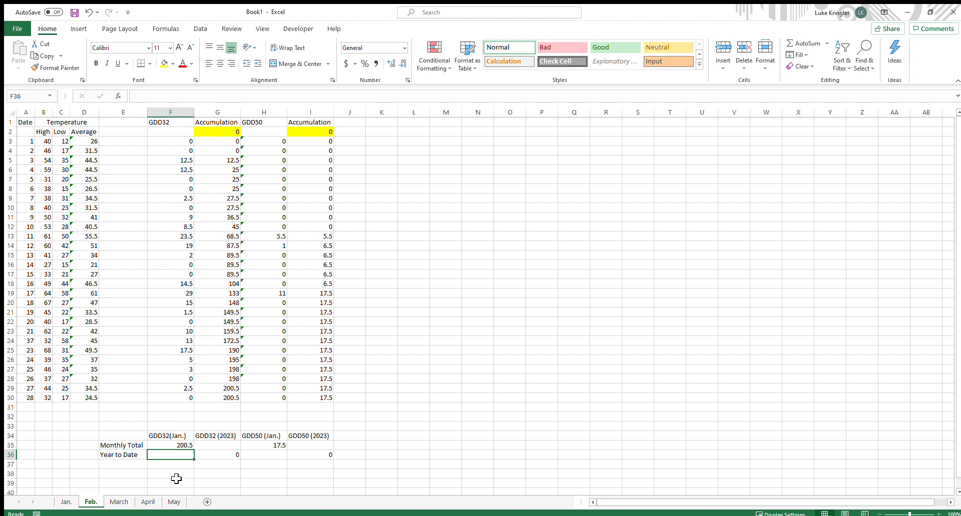
{"action": "left_click", "coordinate": [183, 446]}
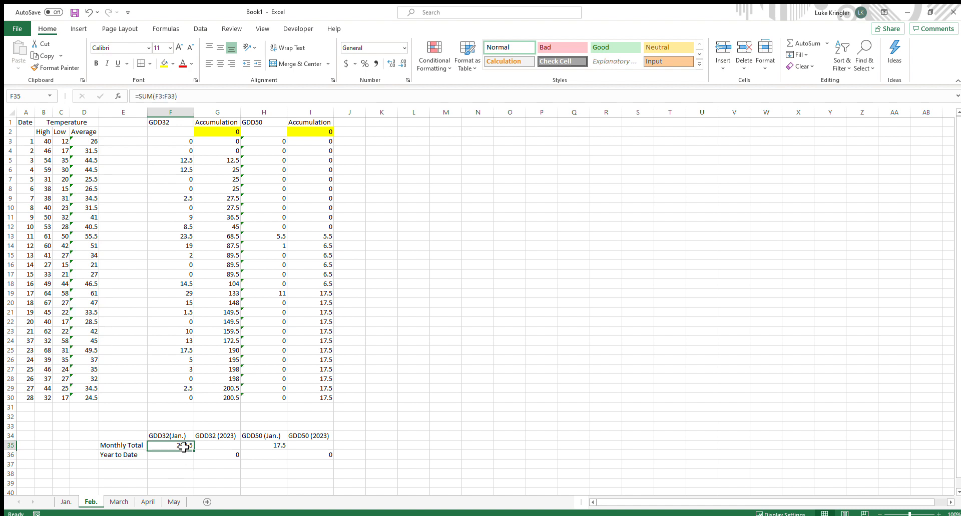
{"action": "left_click", "coordinate": [65, 502]}
{"action": "left_click", "coordinate": [90, 502]}
{"action": "left_click", "coordinate": [192, 274]}
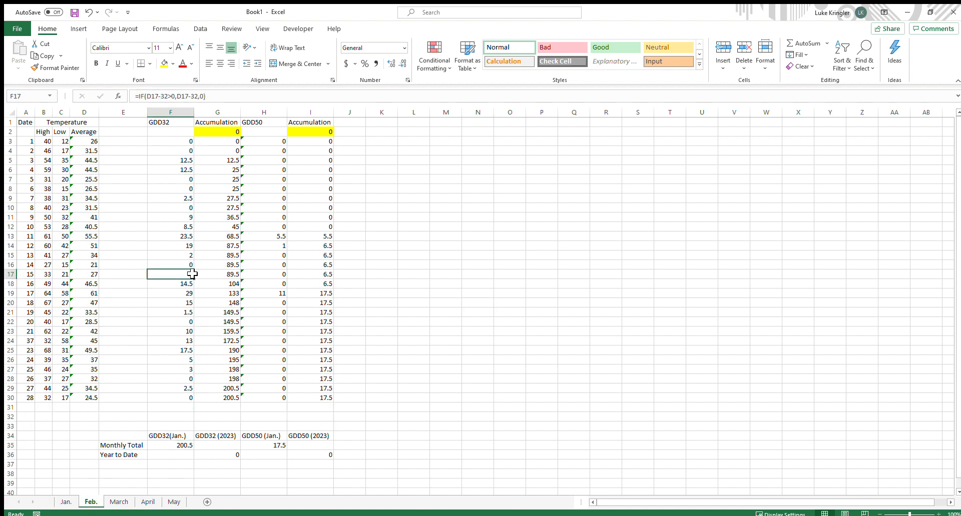
Set the GDD32 Year to Date cell G36 on the Feb. sheet to reference G30
{"action": "left_click", "coordinate": [214, 457]}
{"action": "double_click", "coordinate": [214, 457]}
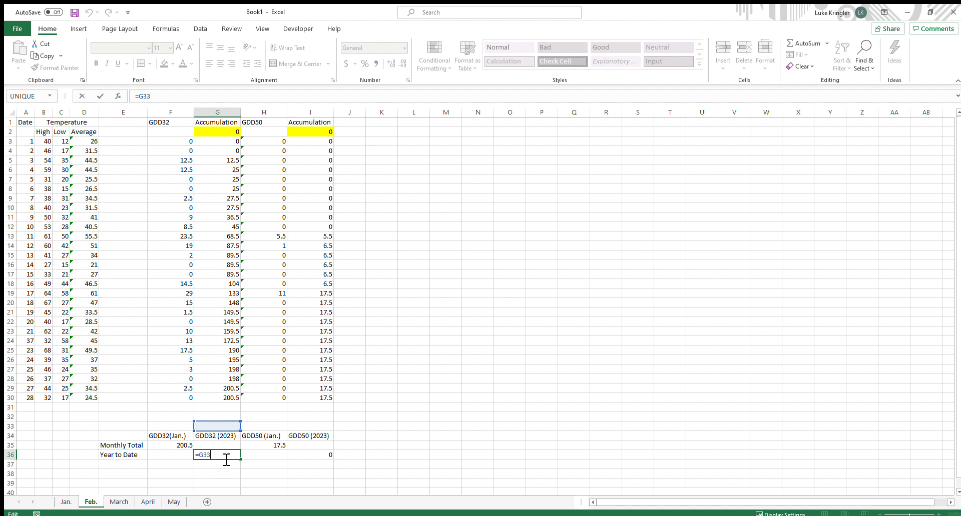
{"action": "key", "text": "BackSpace"}
{"action": "key", "text": "BackSpace"}
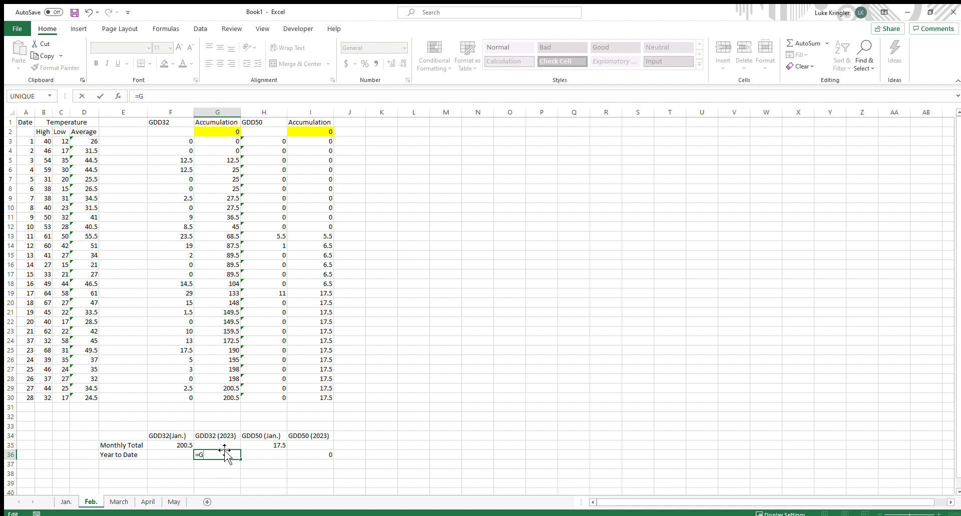
{"action": "key", "text": "BackSpace"}
{"action": "left_click", "coordinate": [221, 398]}
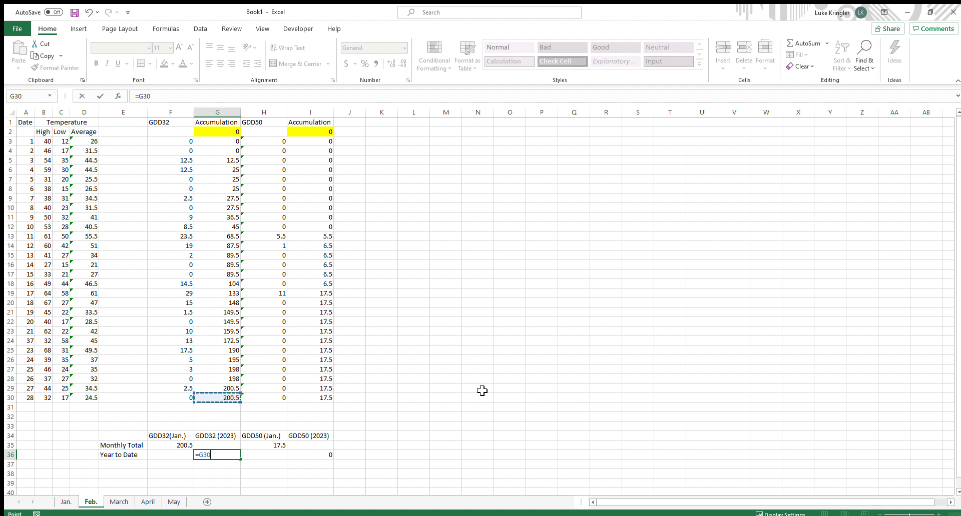
{"action": "key", "text": "Return"}
Set the GDD50 Year to Date cell I36 on the Feb. sheet to reference I30
{"action": "left_click", "coordinate": [320, 455]}
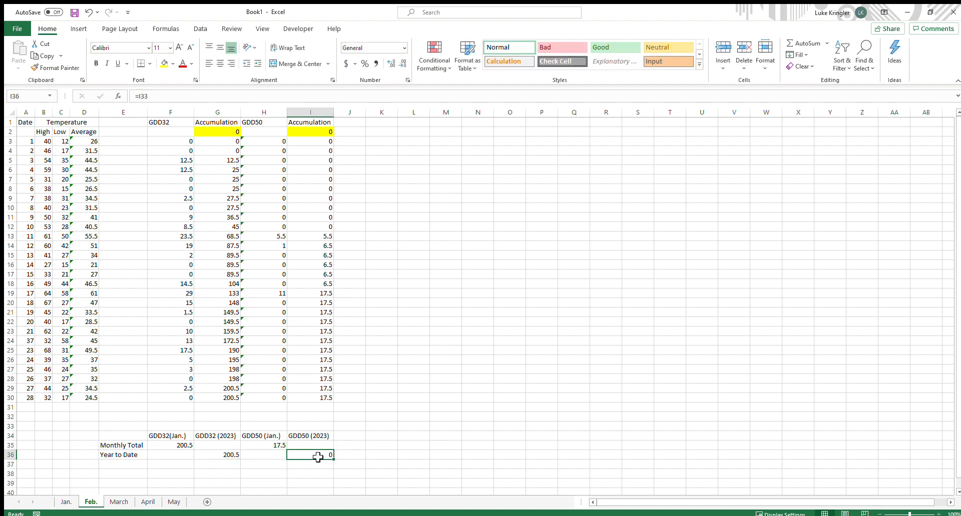
{"action": "key", "text": "BackSpace"}
{"action": "type", "text": "="}
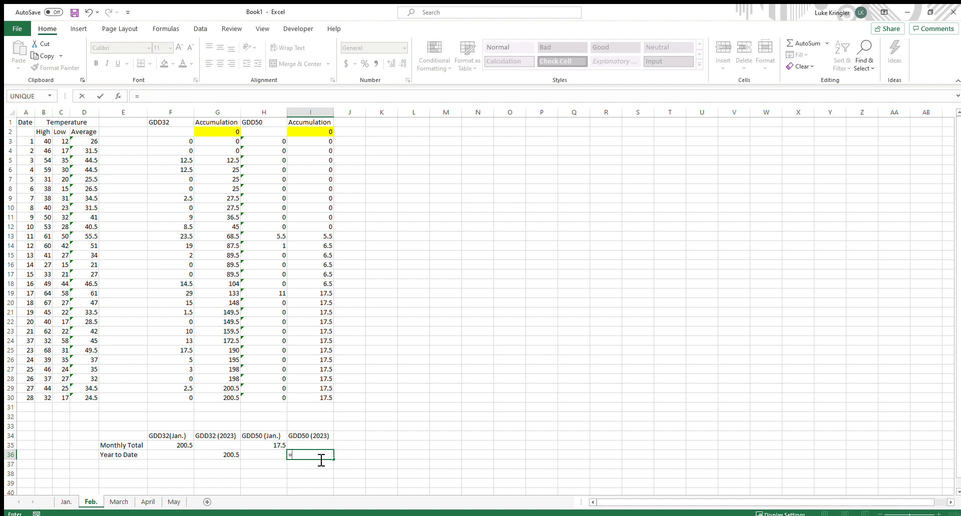
{"action": "left_click", "coordinate": [307, 399]}
{"action": "key", "text": "Return"}
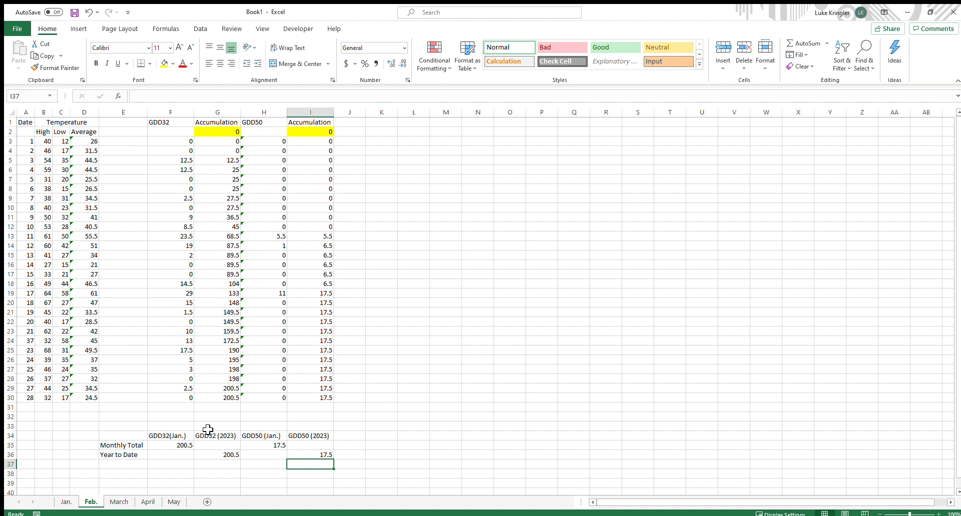
Clear the dates and High and Low temperatures in A3:C33 on the March sheet
{"action": "left_click", "coordinate": [123, 502]}
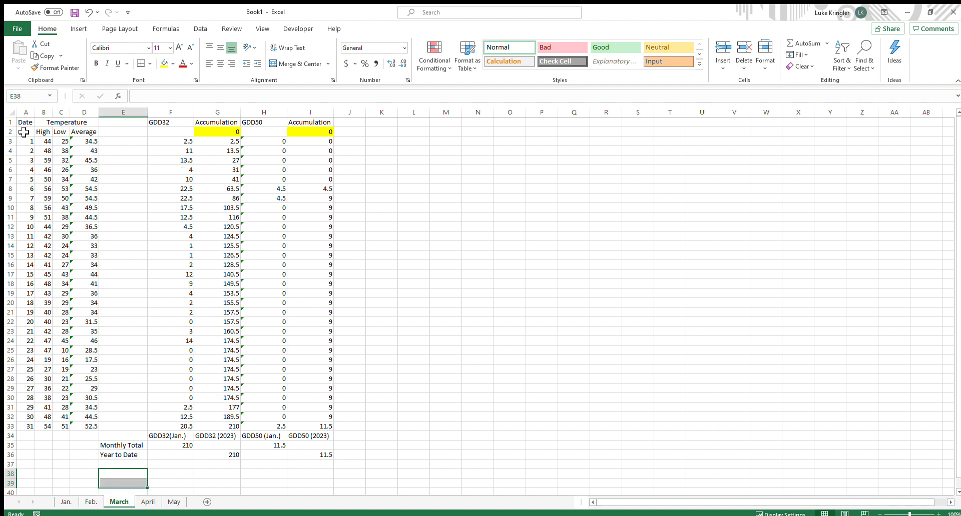
{"action": "left_click_drag", "start_coordinate": [25, 141], "coordinate": [61, 428]}
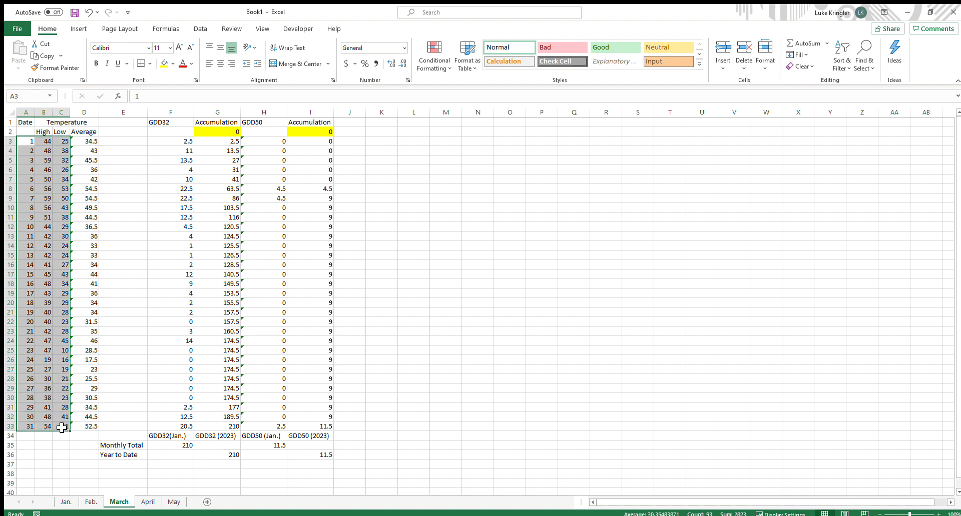
{"action": "key", "text": "Delete"}
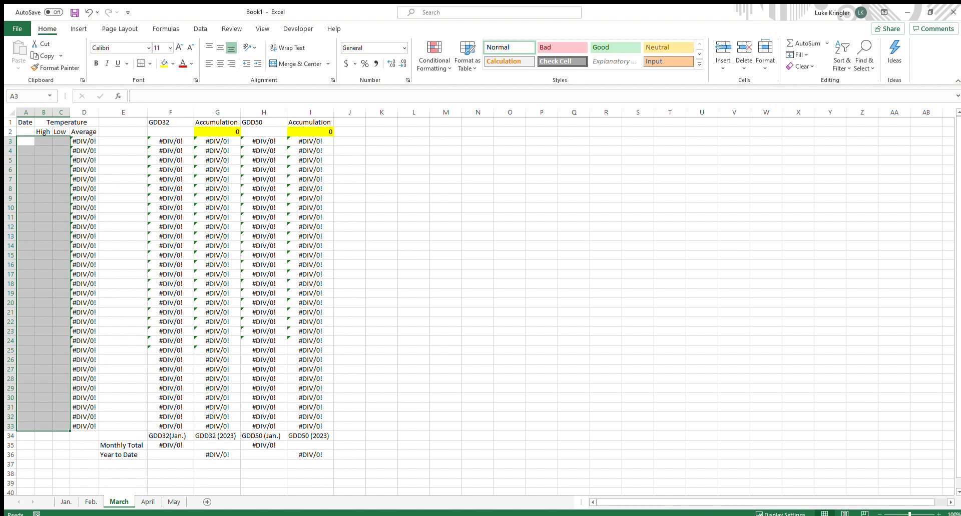
Paste March's dates and High and Low temperatures into the March sheet starting at A3
{"action": "key", "text": "alt+Tab"}
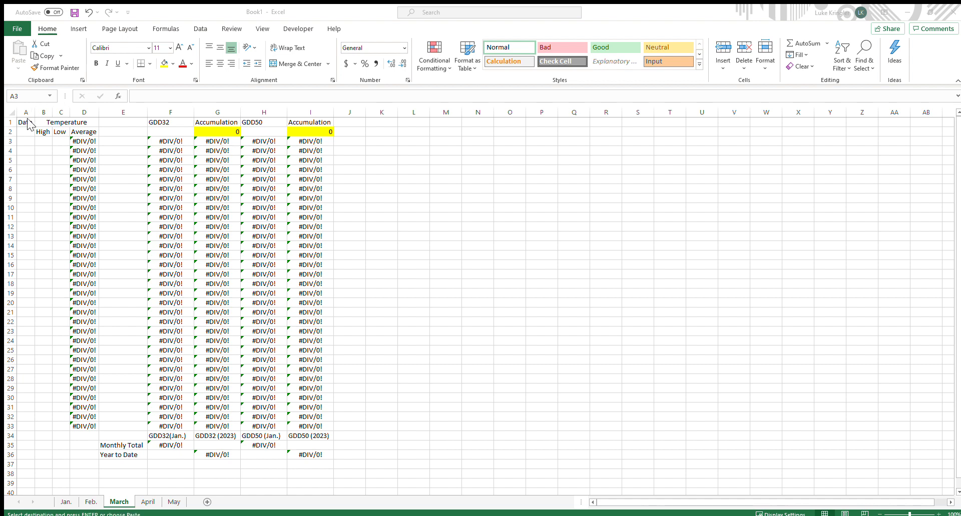
{"action": "left_click", "coordinate": [28, 144]}
{"action": "left_click", "coordinate": [28, 144]}
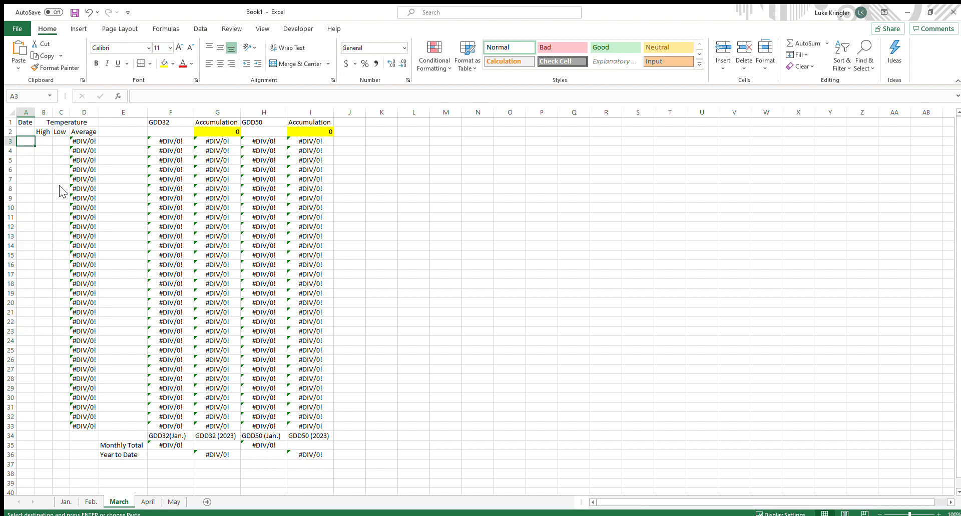
{"action": "key", "text": "ctrl+v"}
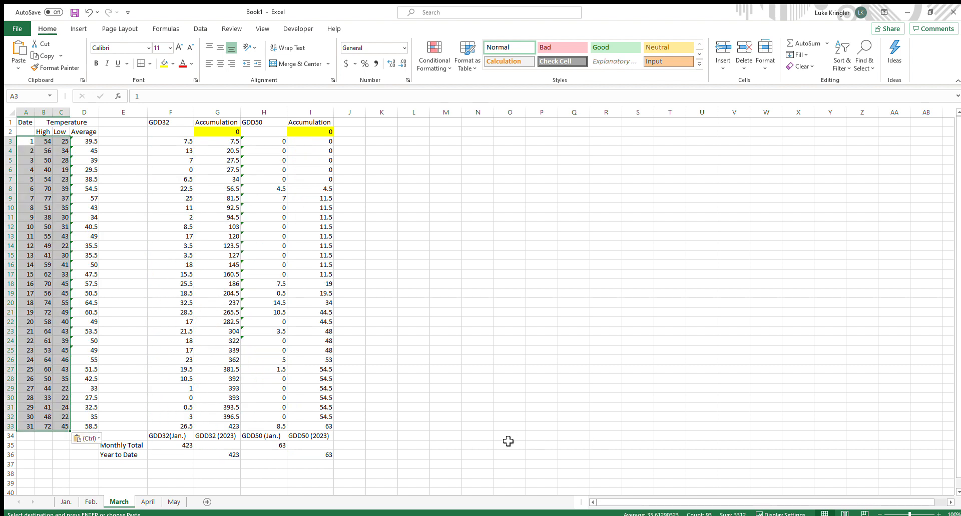
{"action": "left_click", "coordinate": [508, 438]}
Check the Monthly Total and Year to Date formulas in F35, G36 and H35 on the March sheet
{"action": "left_click", "coordinate": [192, 447]}
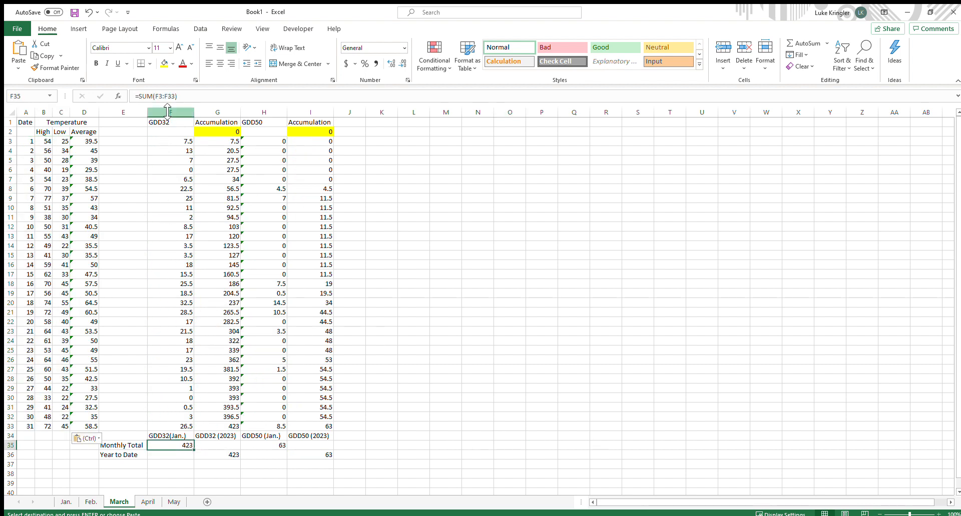
{"action": "left_click", "coordinate": [169, 97]}
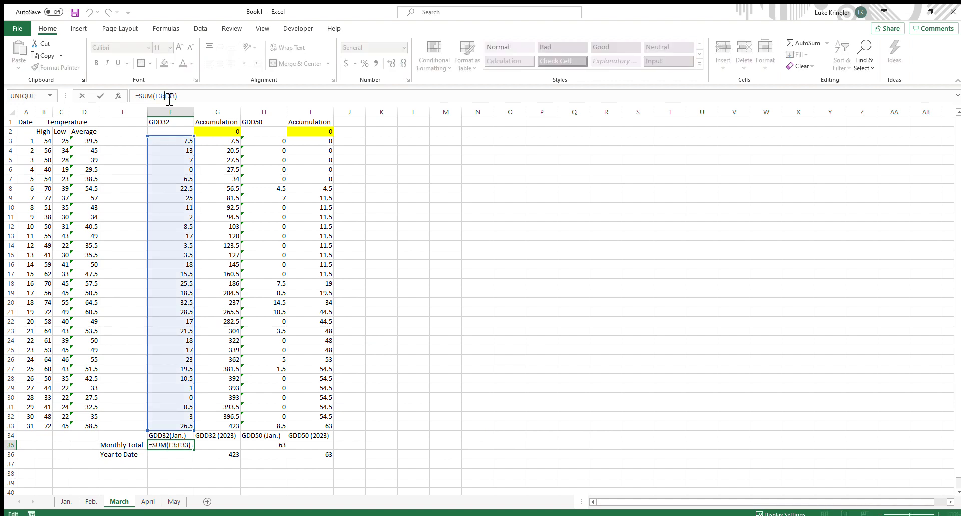
{"action": "key", "text": "Return"}
{"action": "left_click", "coordinate": [223, 458]}
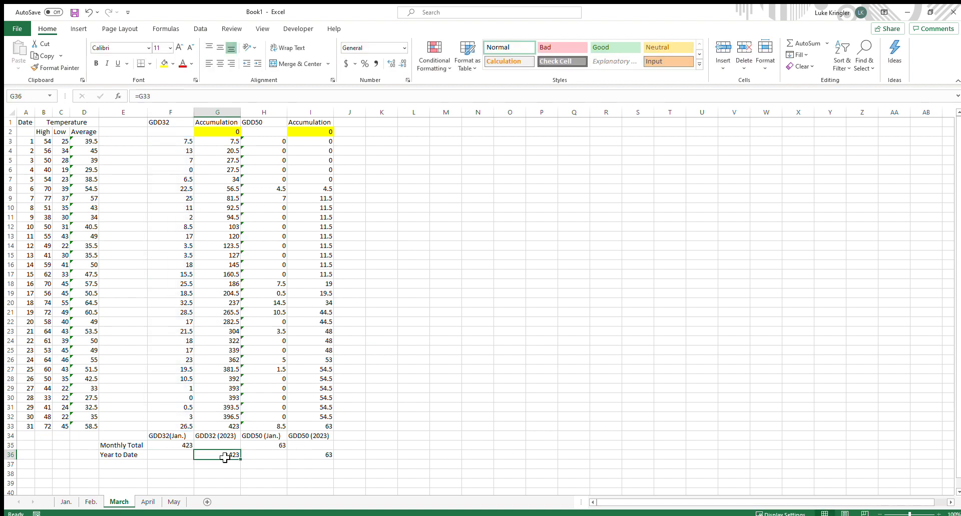
{"action": "left_click", "coordinate": [149, 100]}
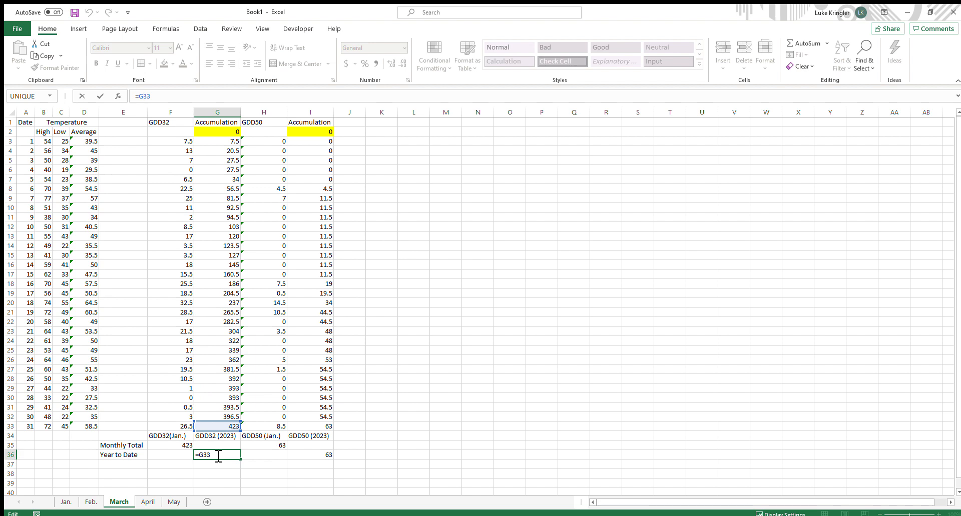
{"action": "key", "text": "Return"}
{"action": "left_click", "coordinate": [278, 445]}
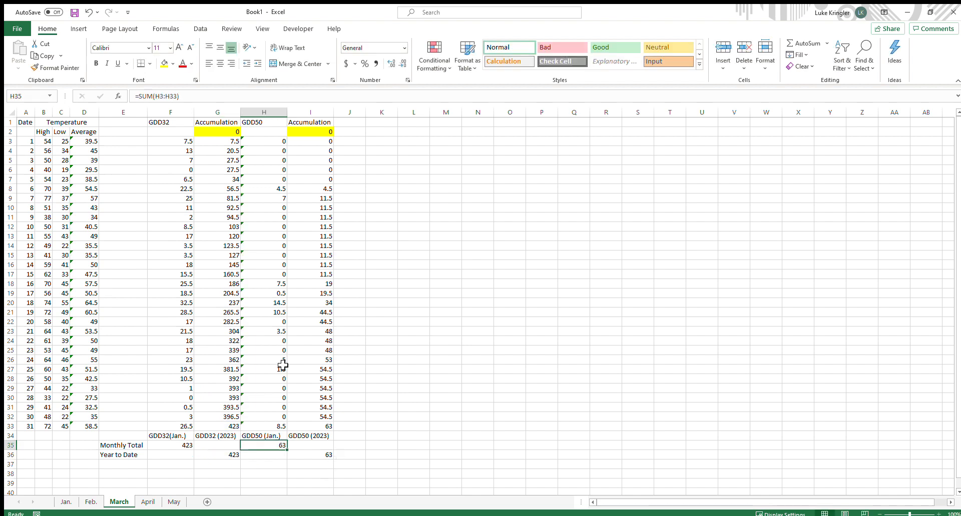
{"action": "left_click", "coordinate": [167, 97]}
{"action": "key", "text": "Return"}
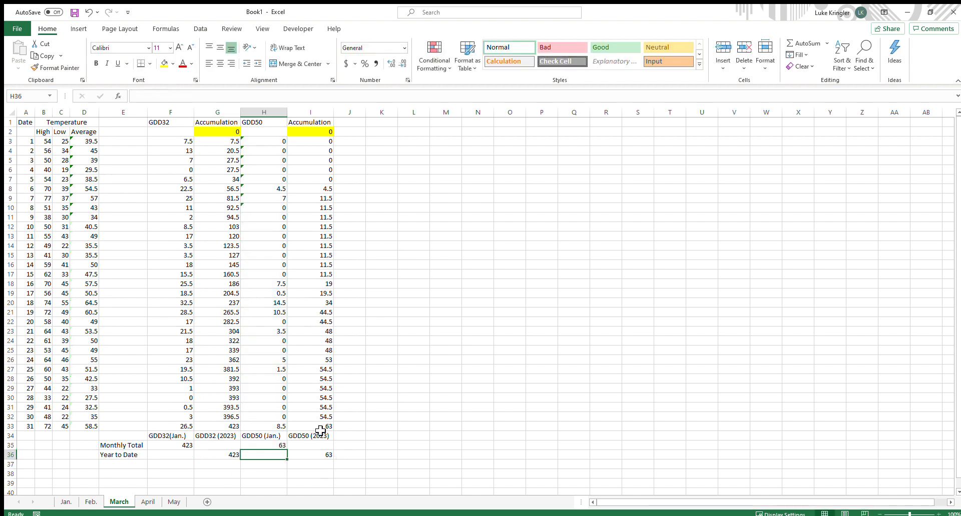
Re-enter the GDD50 Year to Date formula in I36 on the March sheet as =I33
{"action": "left_click", "coordinate": [331, 453]}
{"action": "key", "text": "Delete"}
{"action": "key", "text": "Return"}
{"action": "left_click", "coordinate": [330, 452]}
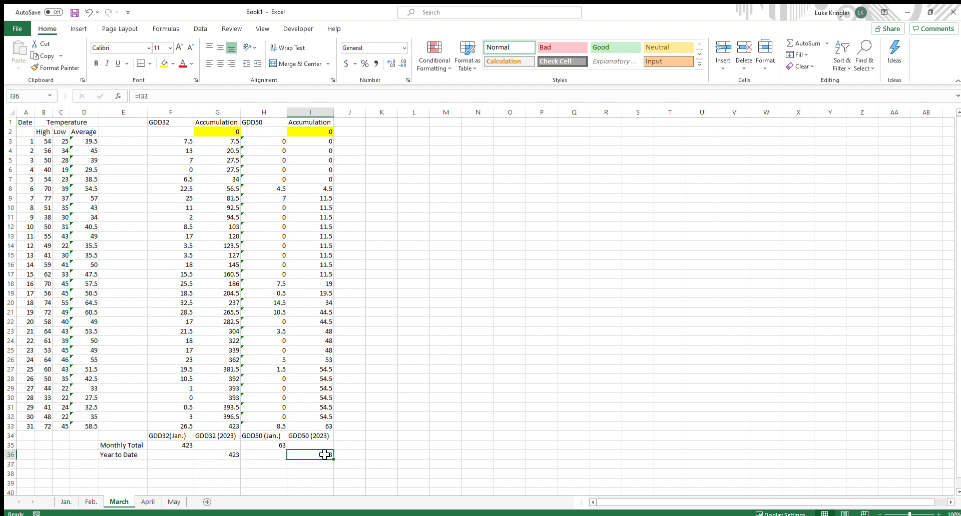
{"action": "type", "text": "=I33"}
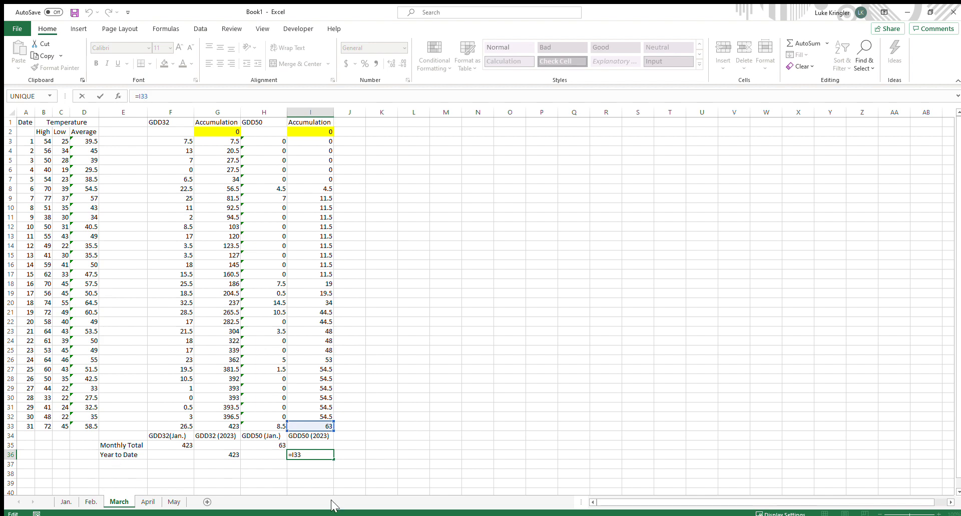
{"action": "key", "text": "Return"}
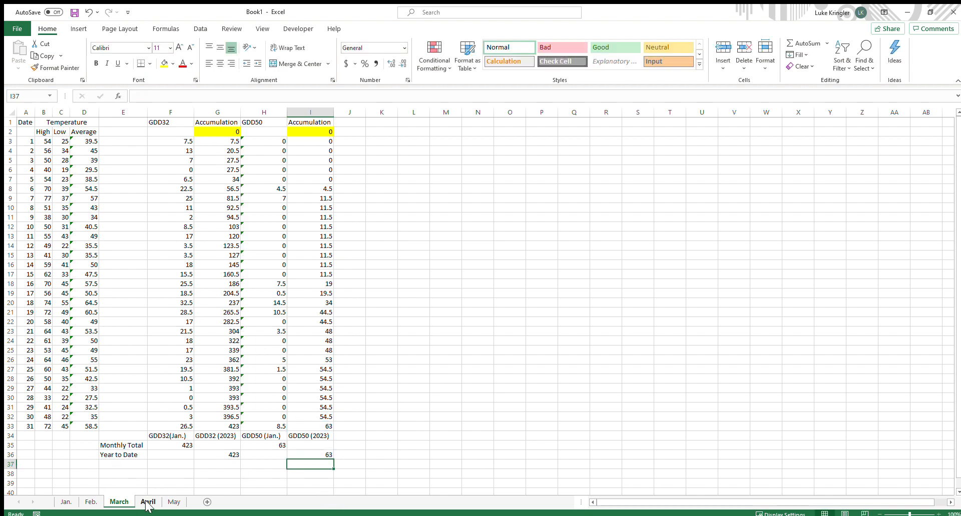
Clear the dates and High and Low temperatures in A3:C33 on the April sheet
{"action": "left_click", "coordinate": [145, 502]}
{"action": "left_click_drag", "start_coordinate": [32, 142], "coordinate": [57, 424]}
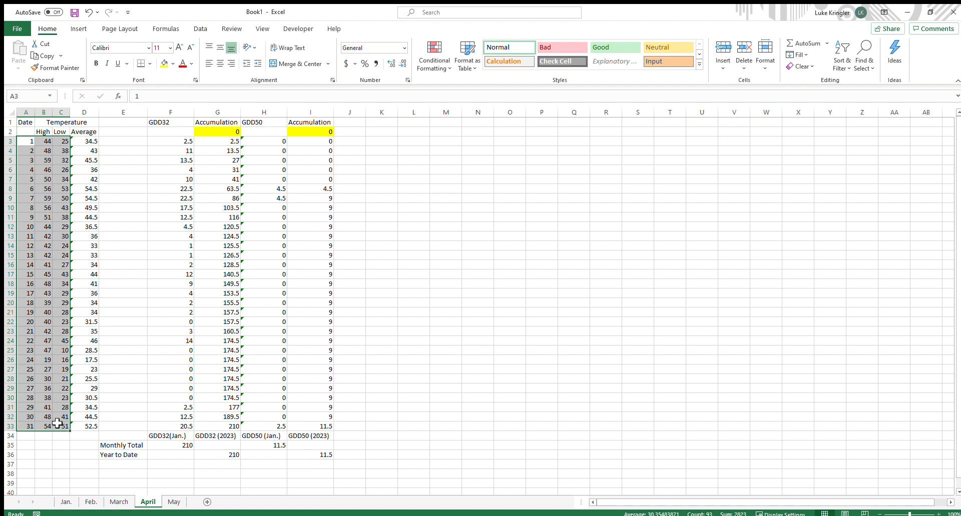
{"action": "key", "text": "Delete"}
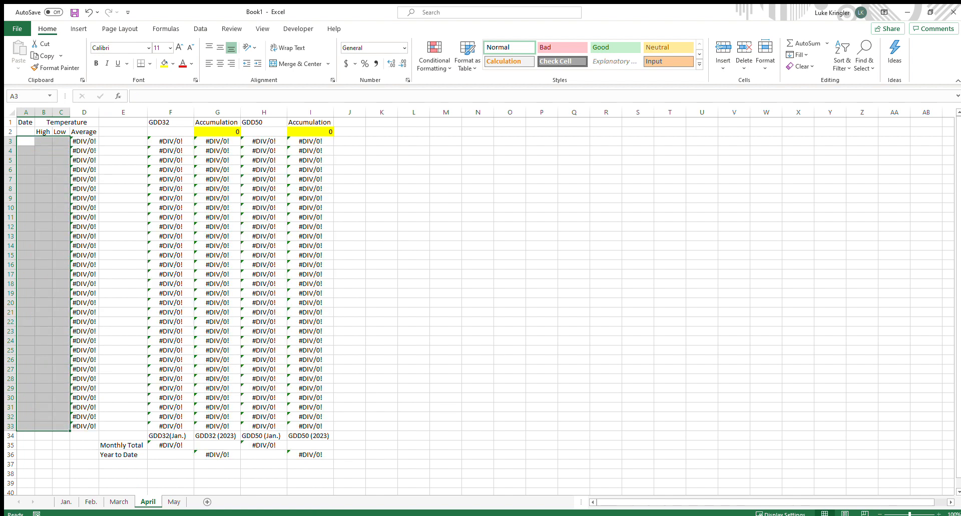
{"action": "key", "text": "alt+Tab"}
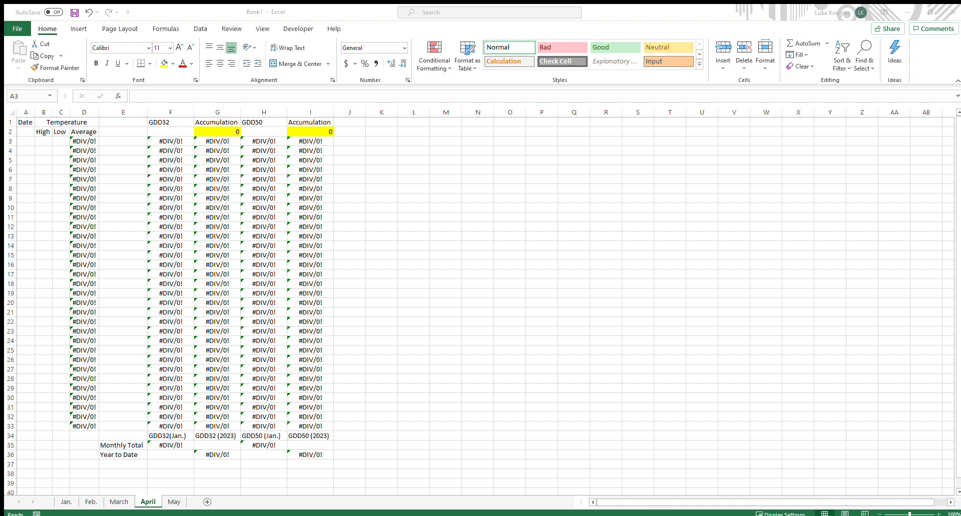
Paste April's dates and High and Low temperatures into the April sheet starting at A3
{"action": "key", "text": "ctrl+c"}
{"action": "left_click", "coordinate": [26, 142]}
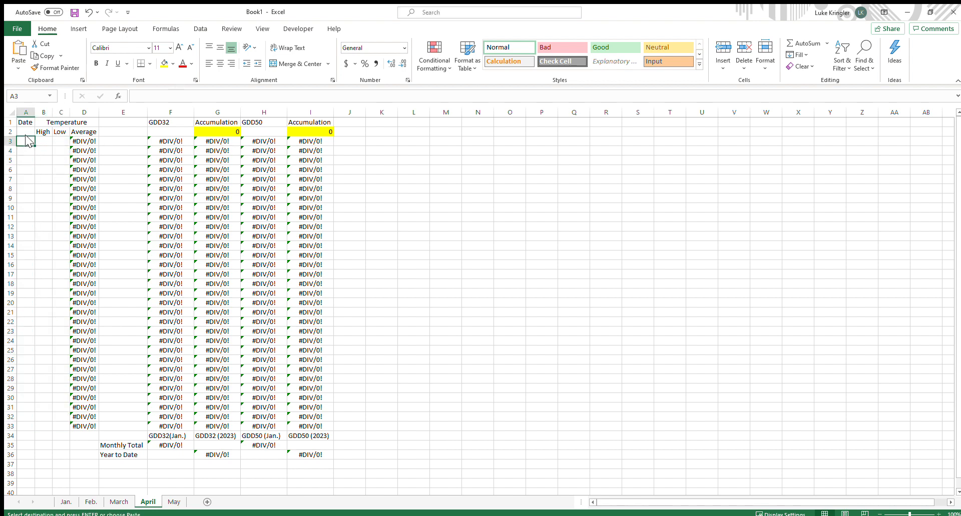
{"action": "key", "text": "ctrl+v"}
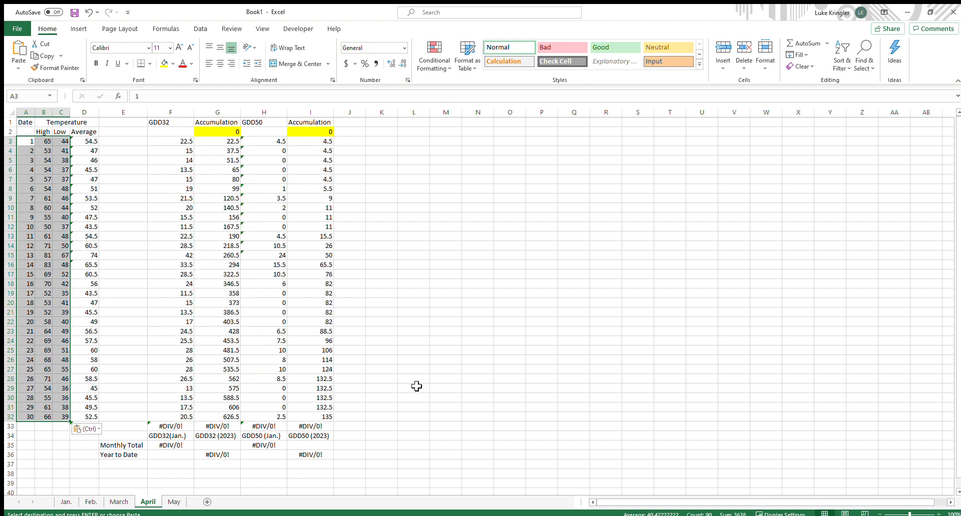
Clear the unused row 33 across A33:I33 on the April sheet
{"action": "left_click", "coordinate": [541, 417]}
{"action": "left_click_drag", "start_coordinate": [37, 431], "coordinate": [321, 436]}
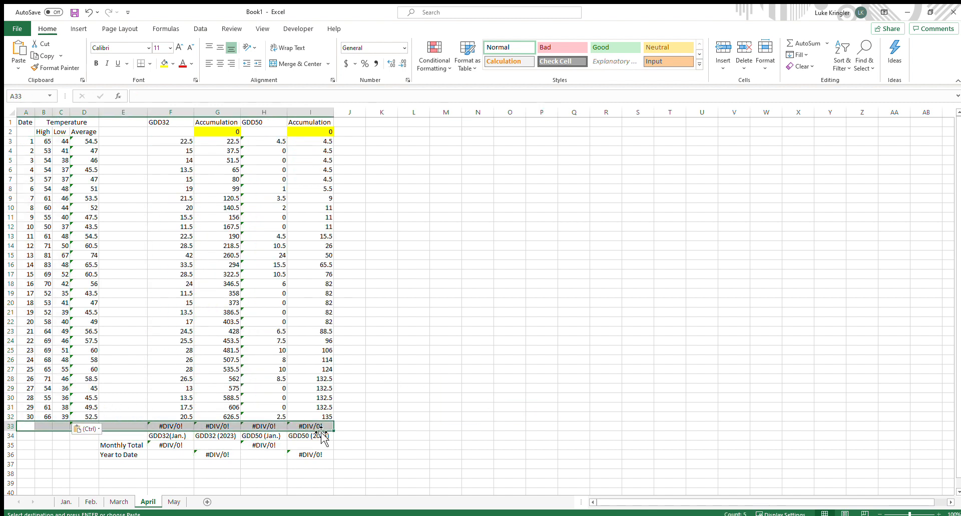
{"action": "key", "text": "Delete"}
Set the Year to Date formulas on the April sheet to =G32 in G36 and =I32 in I36
{"action": "left_click", "coordinate": [209, 456]}
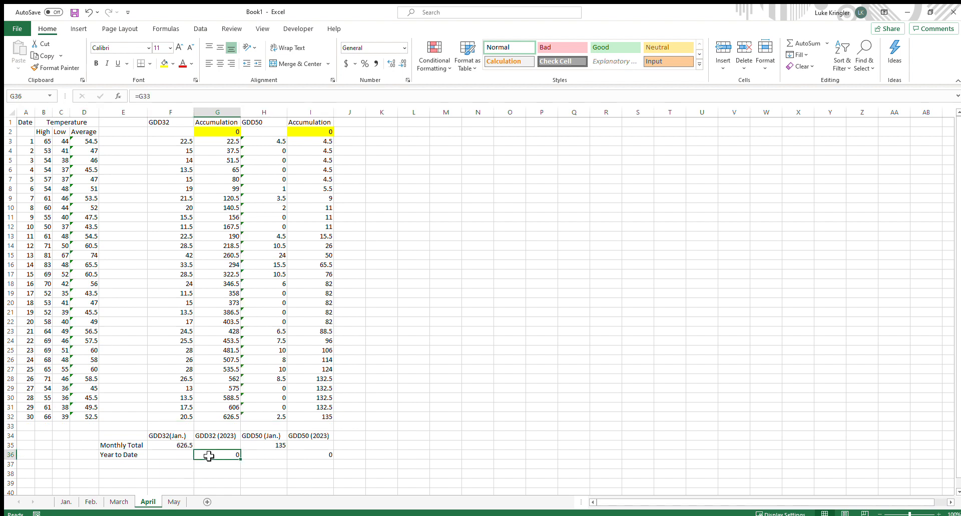
{"action": "type", "text": "="}
{"action": "left_click", "coordinate": [231, 418]}
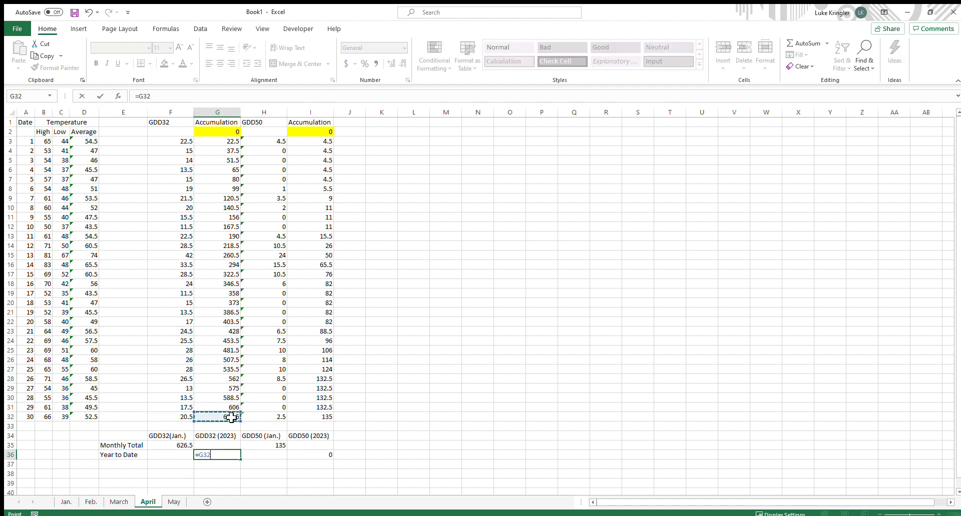
{"action": "key", "text": "Return"}
{"action": "left_click", "coordinate": [314, 456]}
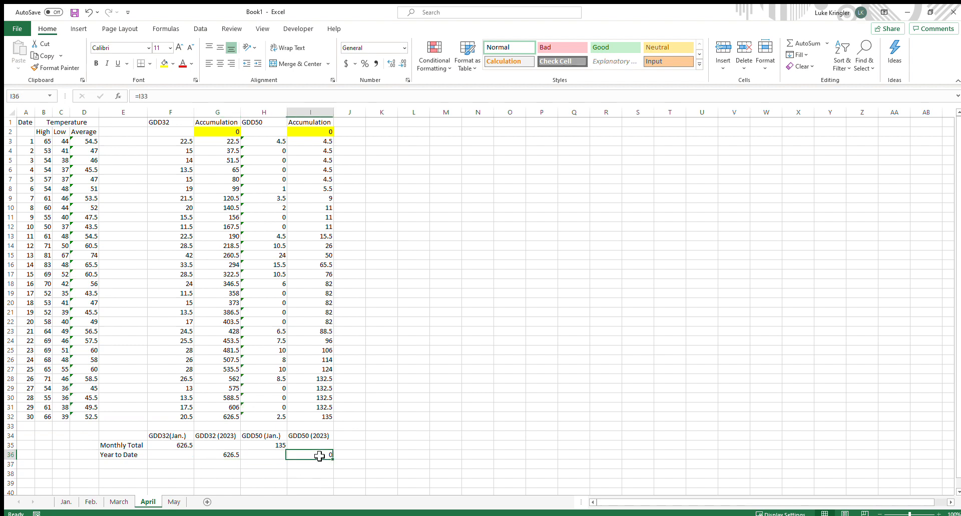
{"action": "type", "text": "="}
{"action": "left_click", "coordinate": [324, 415]}
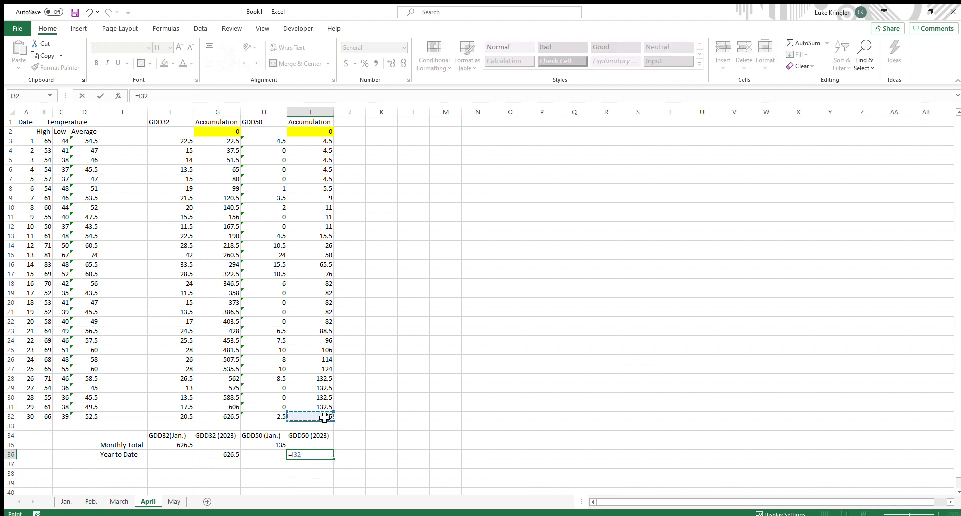
{"action": "key", "text": "Return"}
Re-enter the April Monthly Total in F35 with AutoSum as =SUM(F3:F33)
{"action": "left_click", "coordinate": [175, 447]}
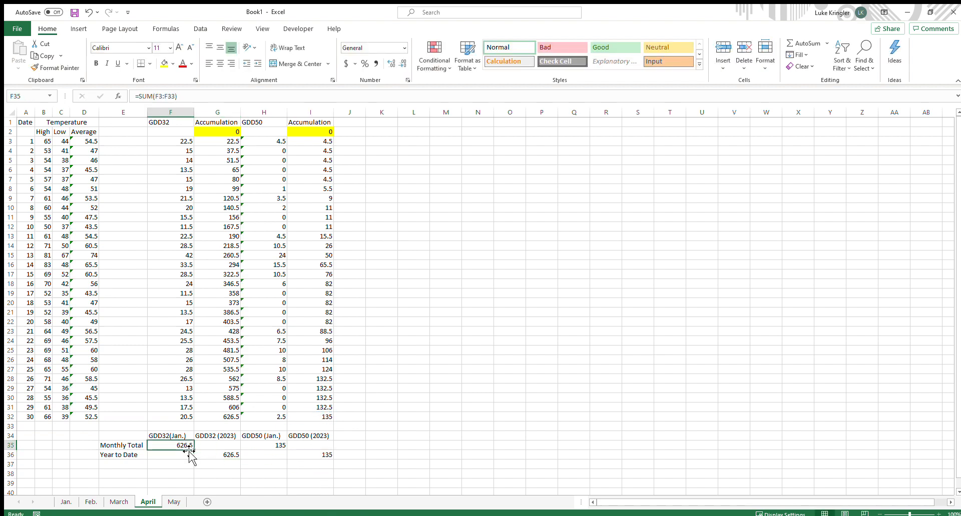
{"action": "key", "text": "alt+equal"}
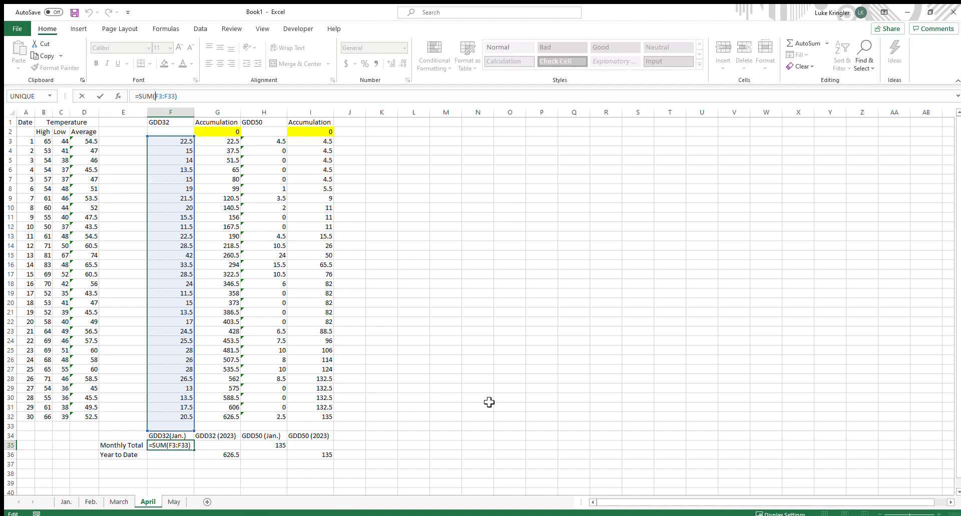
{"action": "key", "text": "Return"}
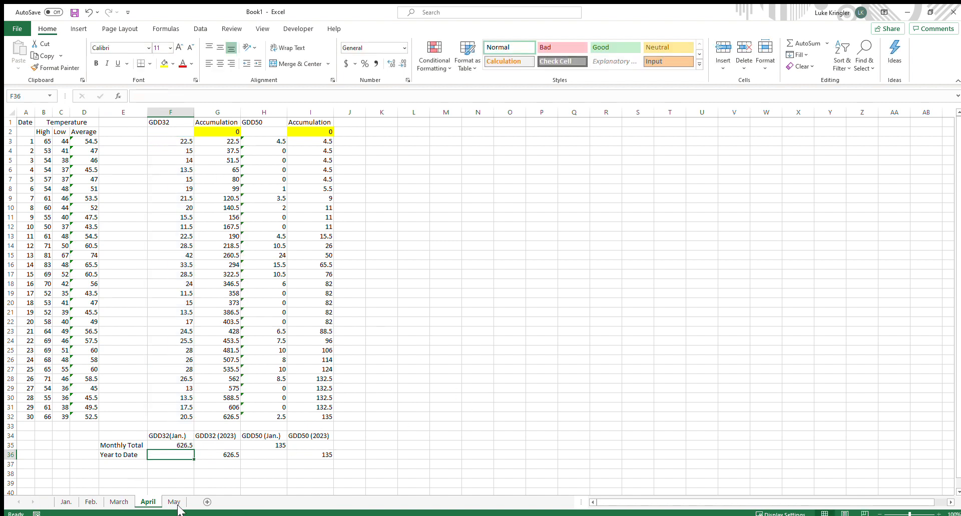
Clear the dates and High and Low temperatures in A3:C33 on the May sheet
{"action": "left_click", "coordinate": [174, 502]}
{"action": "left_click", "coordinate": [35, 144]}
{"action": "left_click_drag", "start_coordinate": [39, 146], "coordinate": [62, 432]}
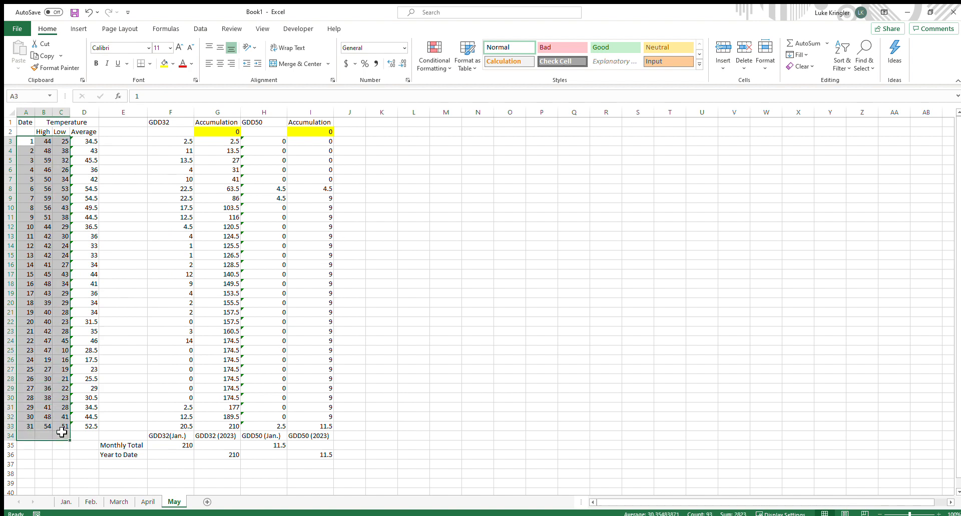
{"action": "key", "text": "Delete"}
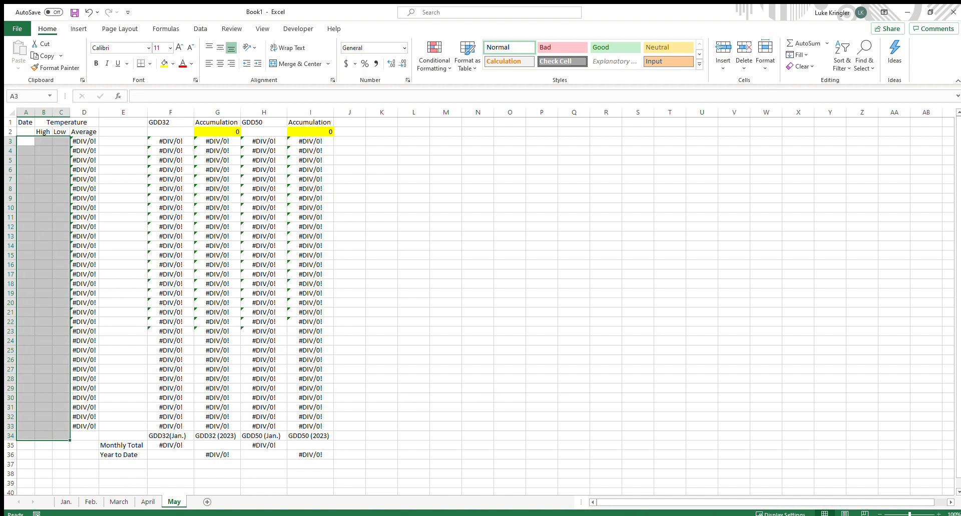
Copy May's temperature data from the source and paste it into the May sheet starting at A3
{"action": "key", "text": "alt+Tab"}
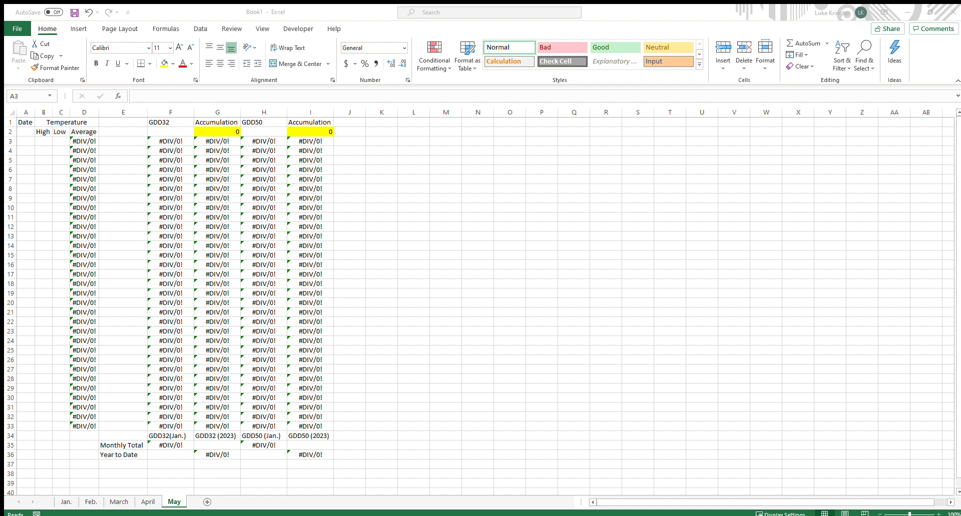
{"action": "key", "text": "ctrl+c"}
{"action": "left_click", "coordinate": [22, 140]}
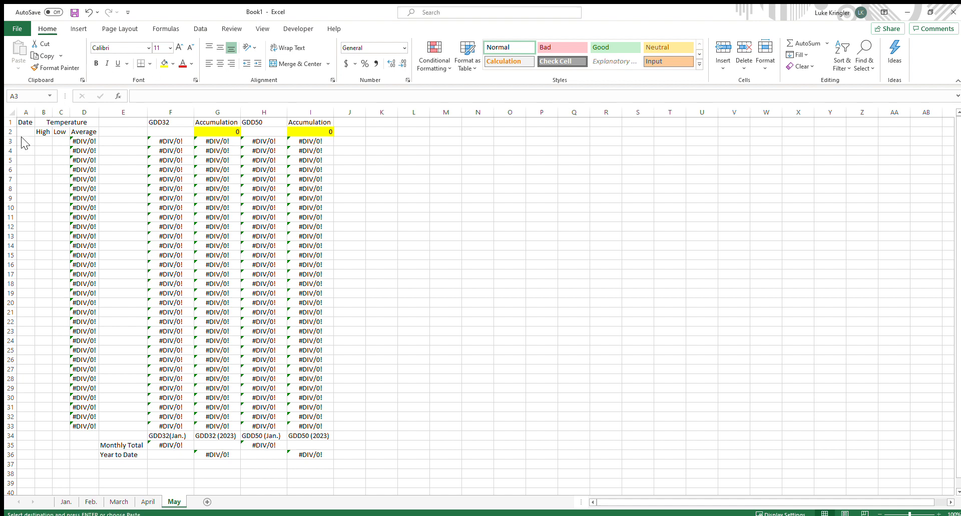
{"action": "left_click", "coordinate": [22, 140]}
{"action": "key", "text": "ctrl+v"}
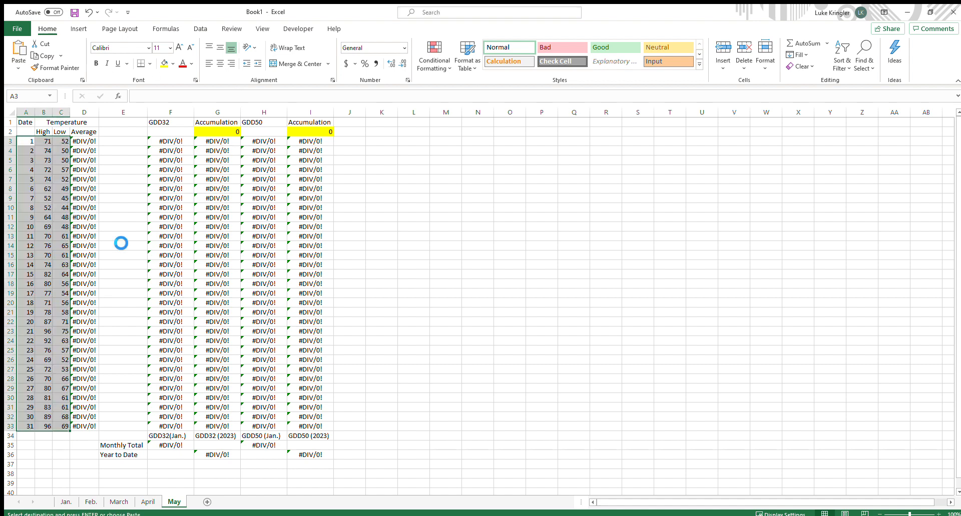
{"action": "left_click", "coordinate": [414, 398]}
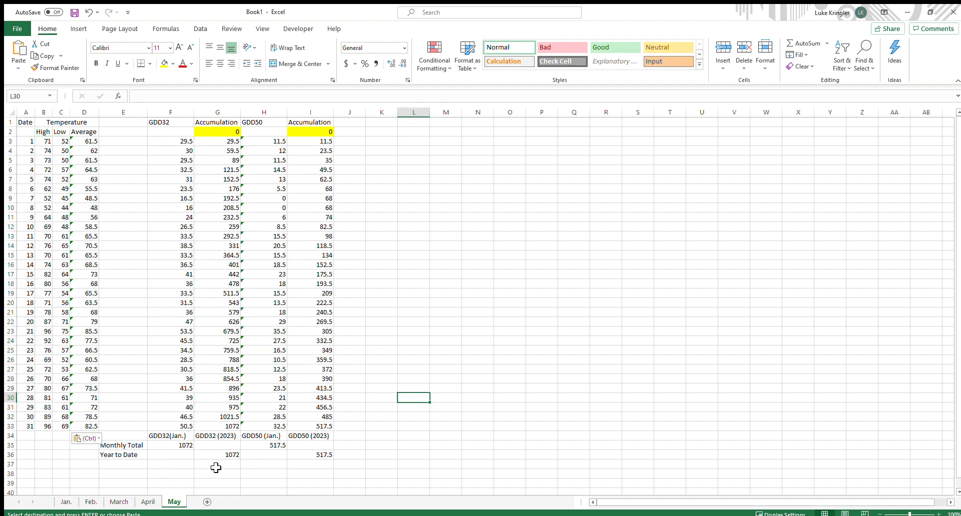
Check the Year to Date formulas in G36 and I36 and the Monthly Total in F35 on the May sheet
{"action": "left_click", "coordinate": [232, 457]}
{"action": "left_click", "coordinate": [151, 102]}
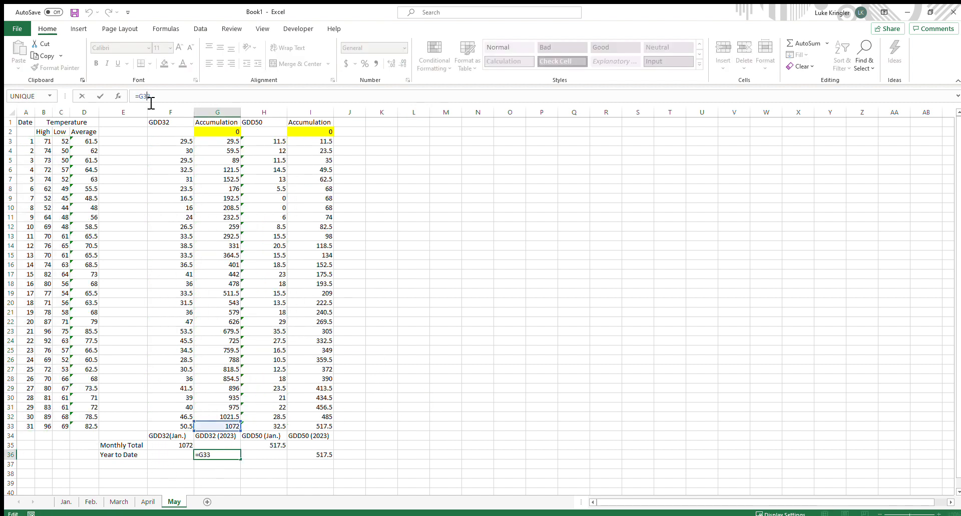
{"action": "key", "text": "Return"}
{"action": "left_click", "coordinate": [322, 457]}
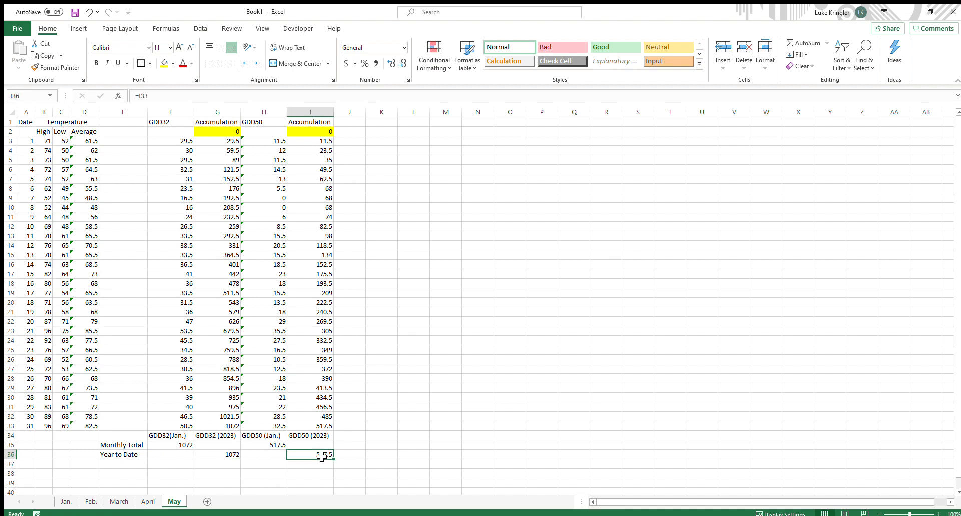
{"action": "key", "text": "Return"}
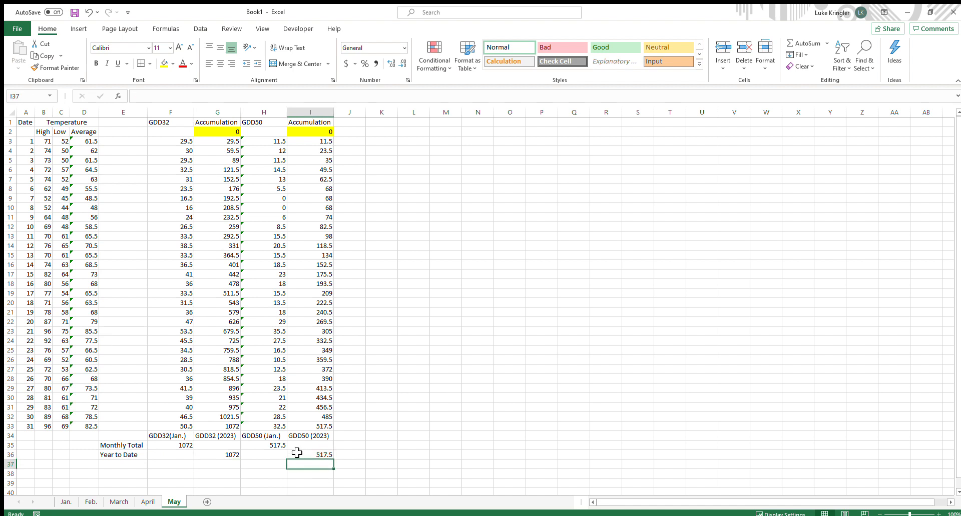
{"action": "left_click", "coordinate": [164, 448]}
{"action": "left_click", "coordinate": [167, 98]}
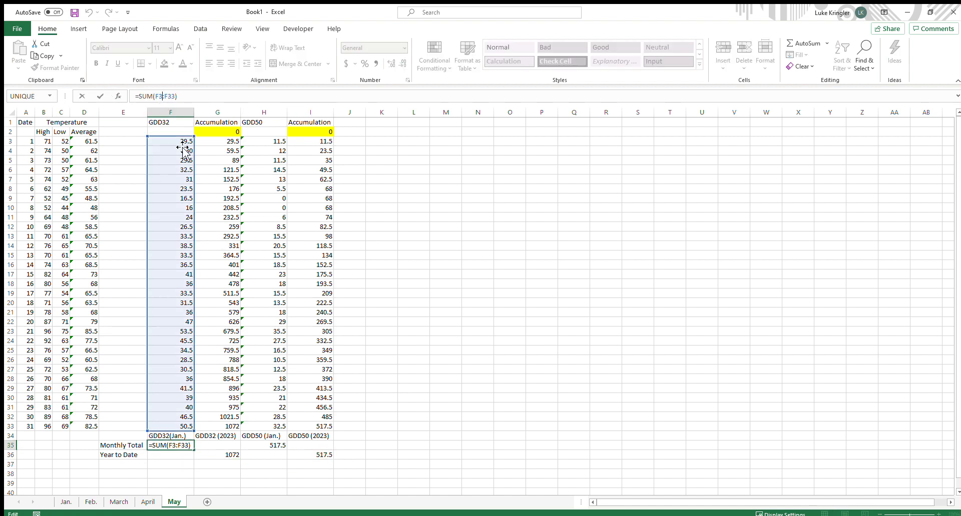
{"action": "key", "text": "Return"}
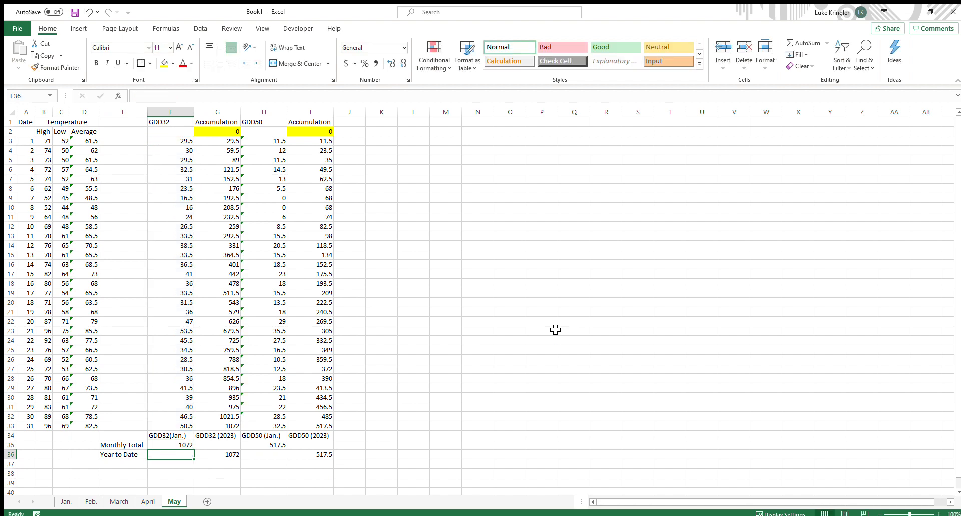
{"action": "left_click", "coordinate": [381, 407]}
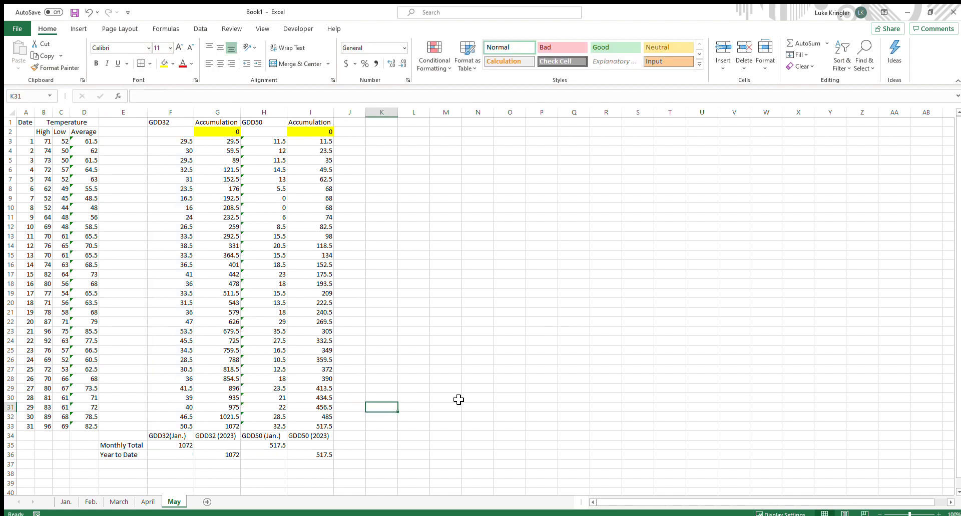
Examine the Accumulation starting cells G2 and I2 on the Jan. sheet
{"action": "left_click", "coordinate": [65, 503]}
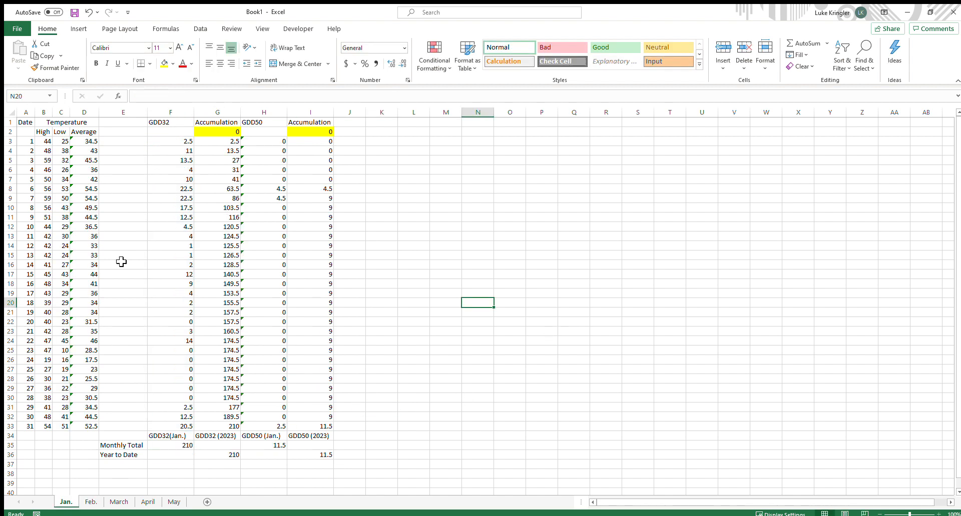
{"action": "left_click", "coordinate": [219, 131]}
{"action": "left_click", "coordinate": [306, 125]}
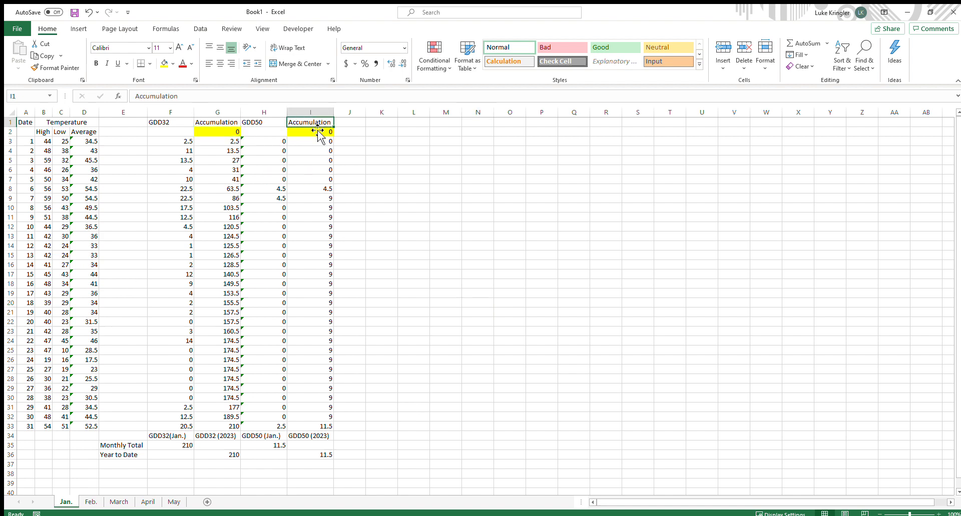
{"action": "left_click", "coordinate": [237, 131]}
{"action": "left_click", "coordinate": [306, 134]}
{"action": "left_click", "coordinate": [237, 132]}
{"action": "left_click", "coordinate": [304, 135]}
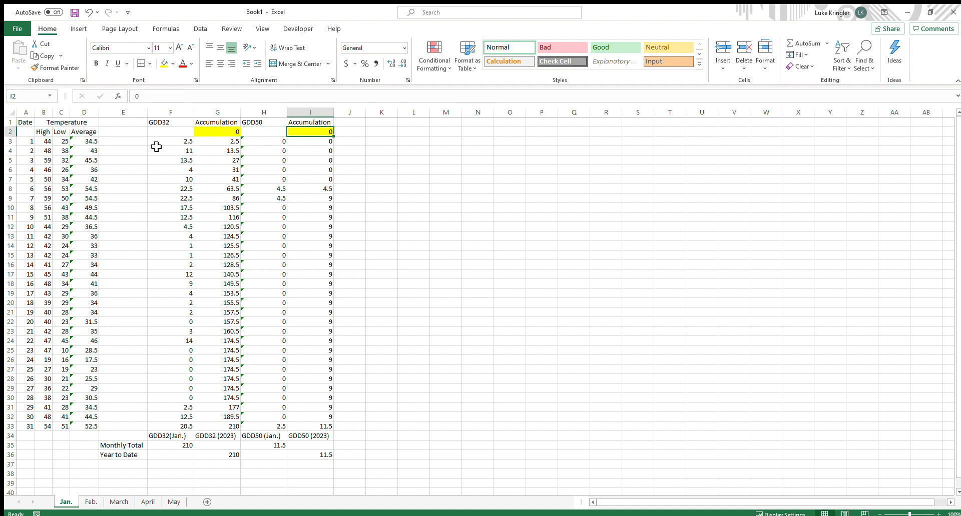
{"action": "left_click", "coordinate": [228, 134]}
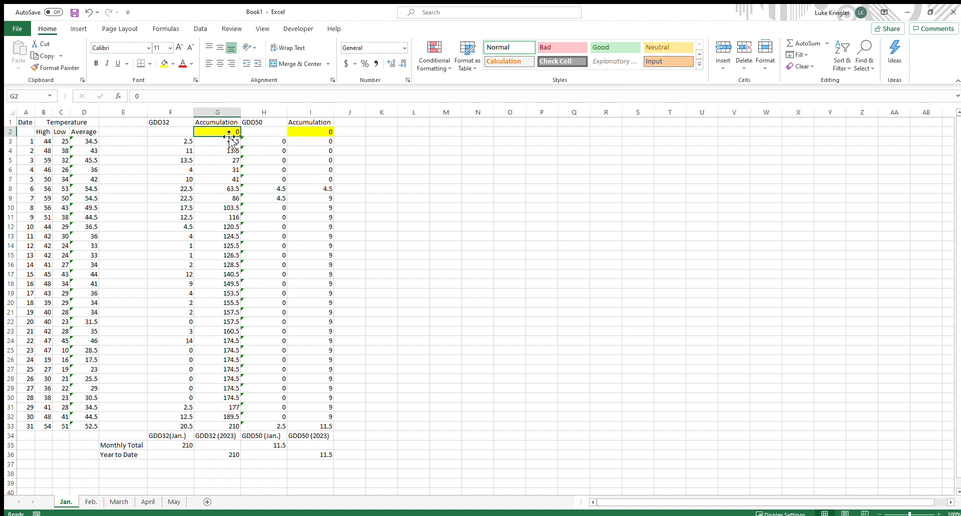
{"action": "left_click", "coordinate": [317, 132]}
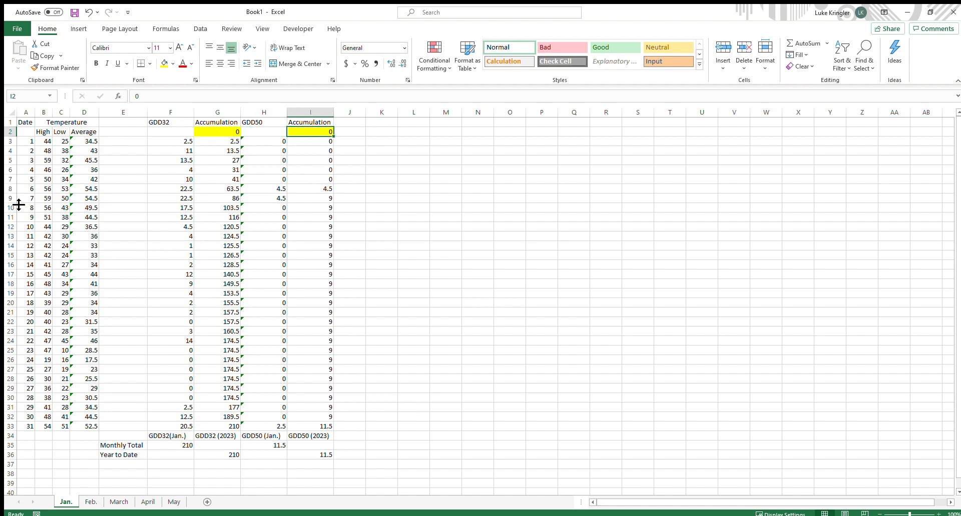
Link the Feb. sheet's GDD32 Accumulation start in G2 to the Jan. Year to Date with =Jan.!G36
{"action": "left_click", "coordinate": [89, 503]}
{"action": "left_click", "coordinate": [232, 132]}
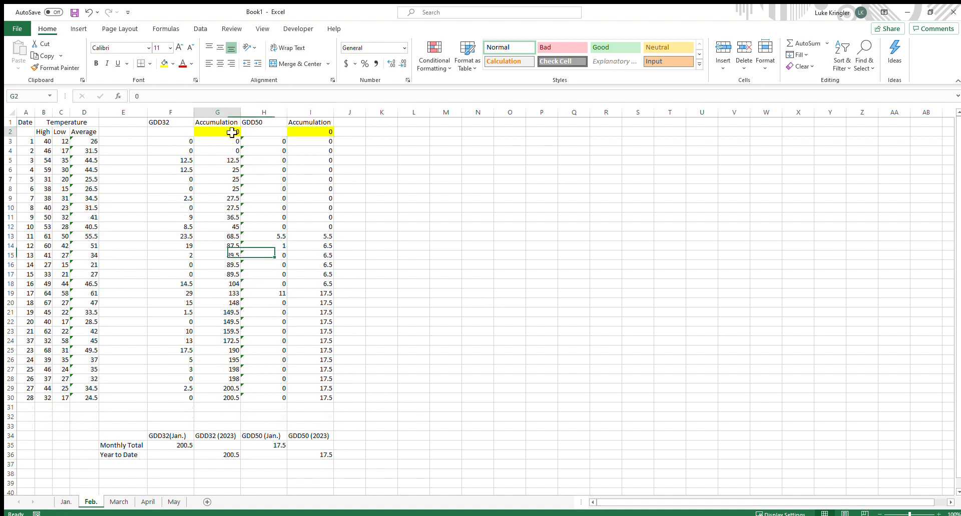
{"action": "left_click", "coordinate": [305, 132]}
{"action": "left_click", "coordinate": [215, 140]}
{"action": "left_click", "coordinate": [247, 133]}
{"action": "left_click", "coordinate": [235, 132]}
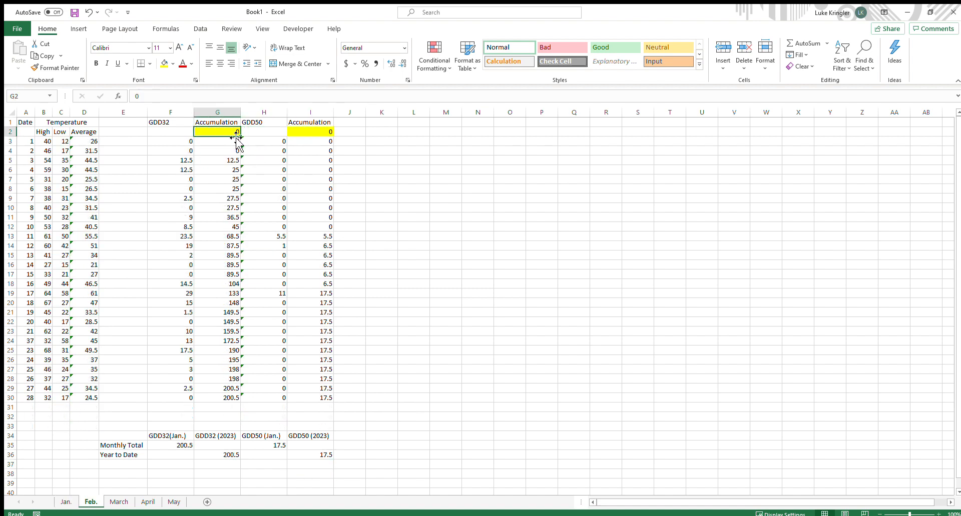
{"action": "left_click", "coordinate": [326, 132]}
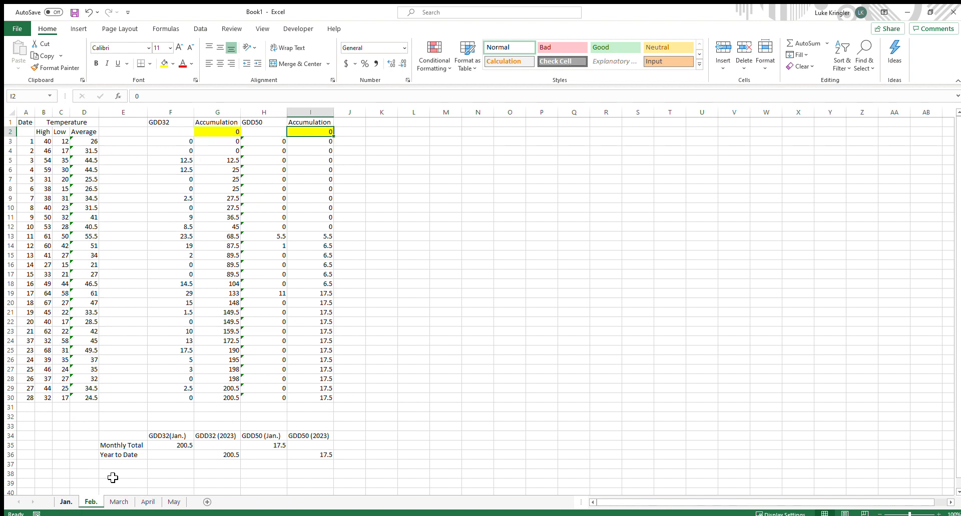
{"action": "left_click", "coordinate": [229, 132]}
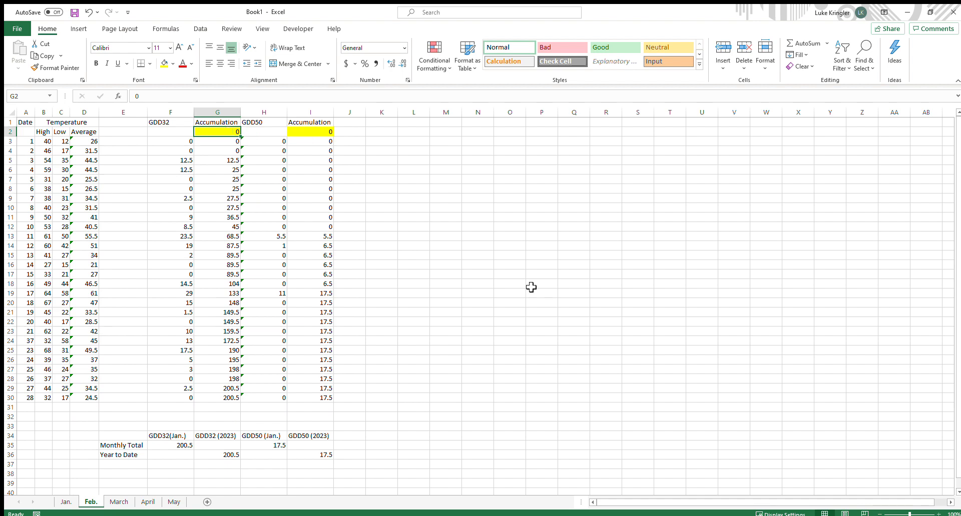
{"action": "type", "text": "="}
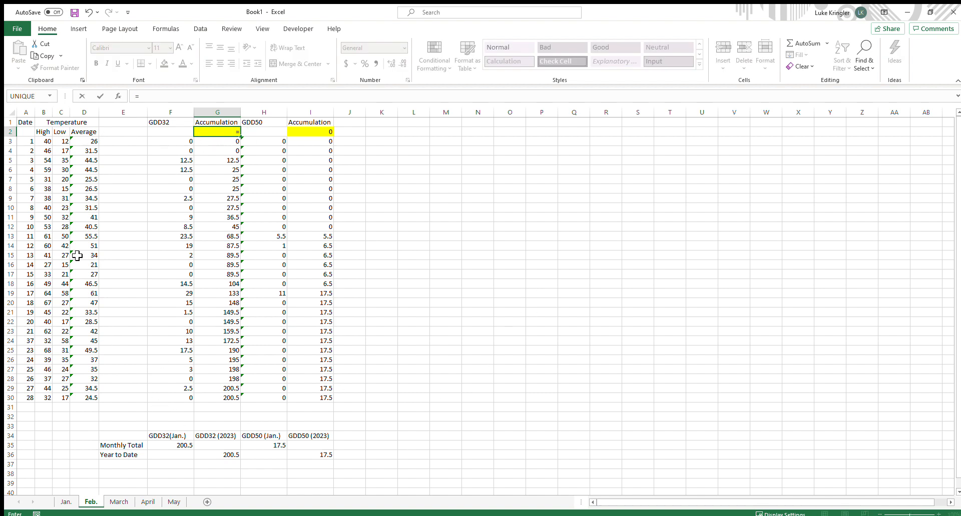
{"action": "left_click", "coordinate": [65, 503]}
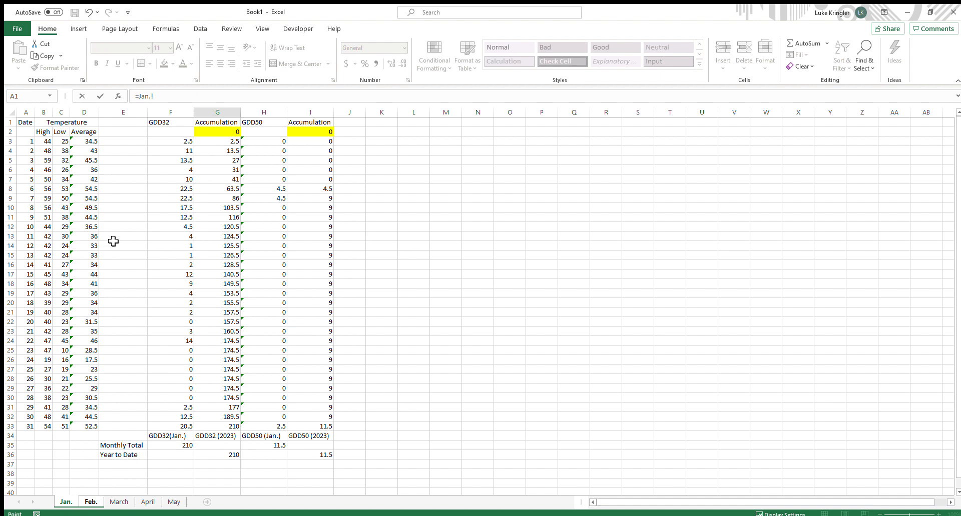
{"action": "left_click", "coordinate": [227, 457]}
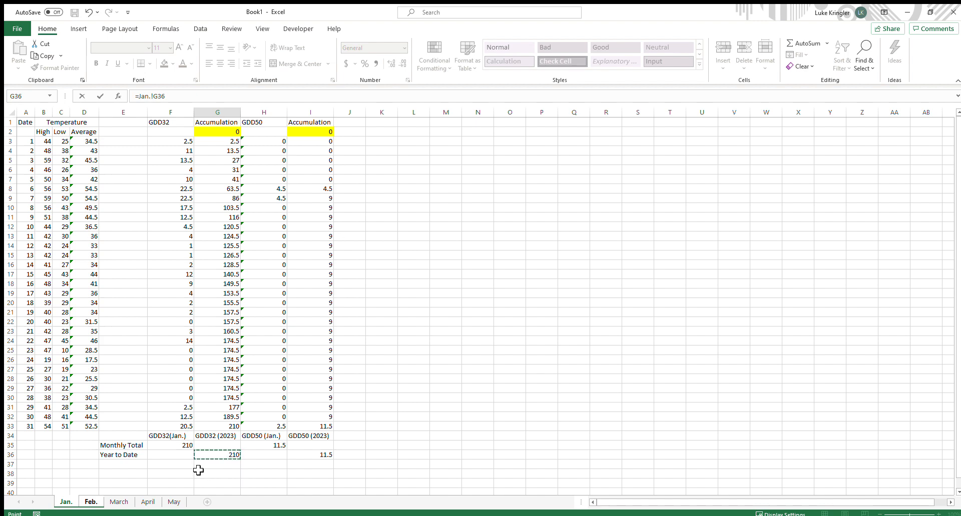
{"action": "key", "text": "Return"}
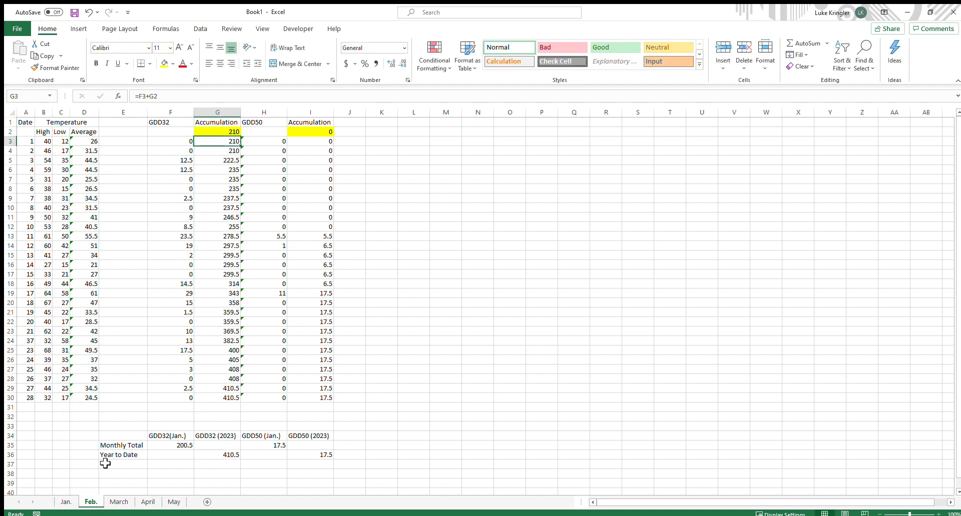
Inspect the Feb. sheet's GDD32 Accumulation formulas in column G and the Year to Date cell G36
{"action": "left_click", "coordinate": [232, 132]}
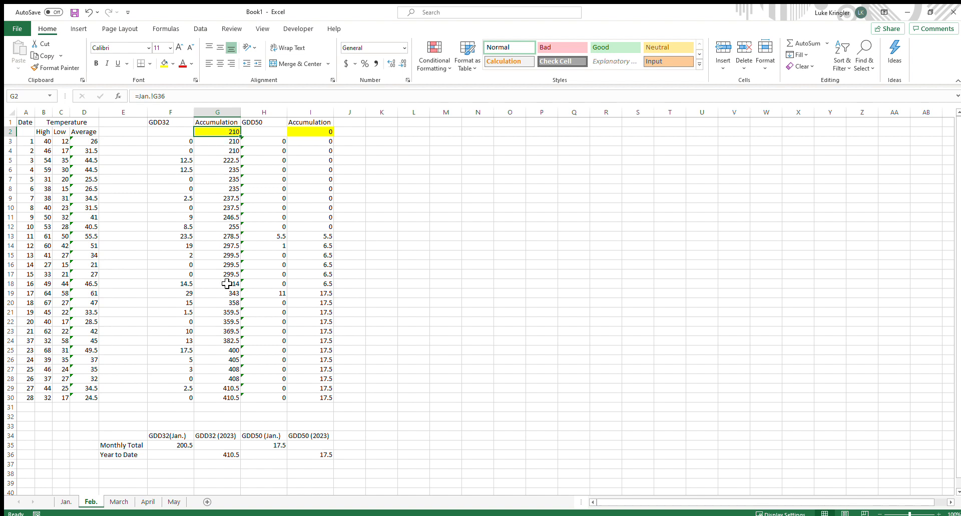
{"action": "left_click", "coordinate": [226, 142]}
{"action": "double_click", "coordinate": [203, 142]}
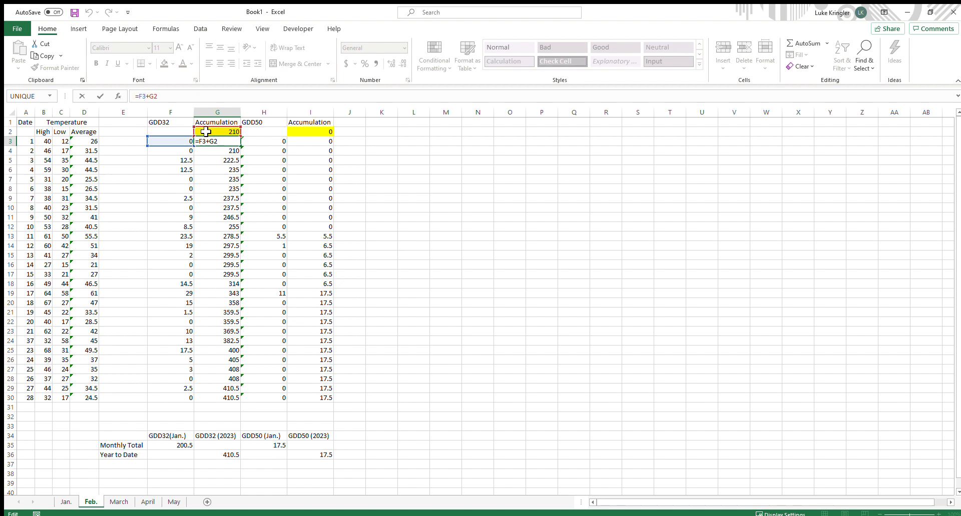
{"action": "key", "text": "Return"}
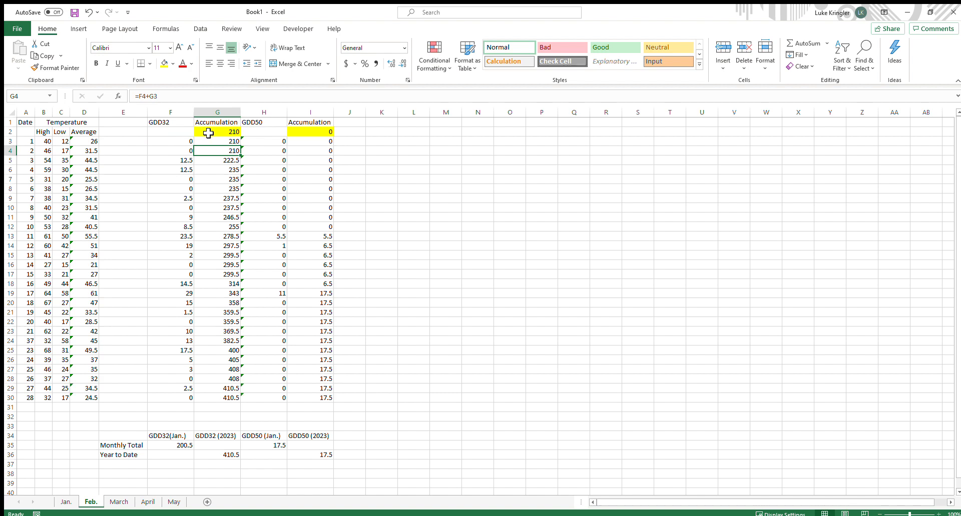
{"action": "left_click", "coordinate": [231, 397]}
{"action": "left_click_drag", "start_coordinate": [231, 161], "coordinate": [240, 400]}
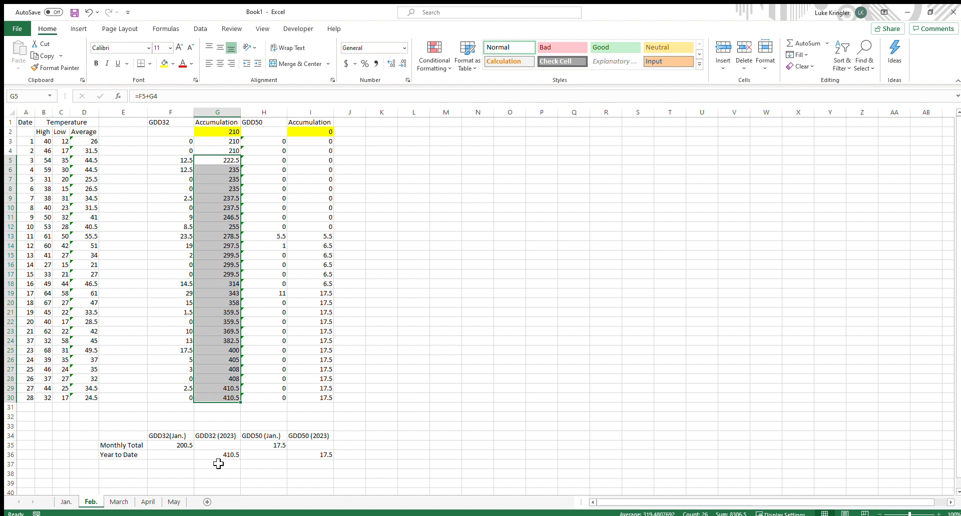
{"action": "key", "text": "Return"}
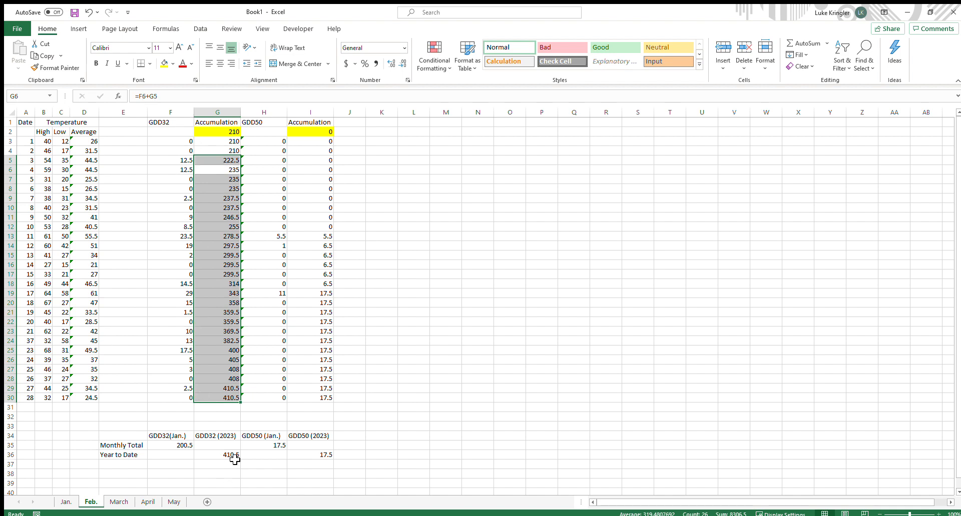
{"action": "left_click", "coordinate": [232, 417]}
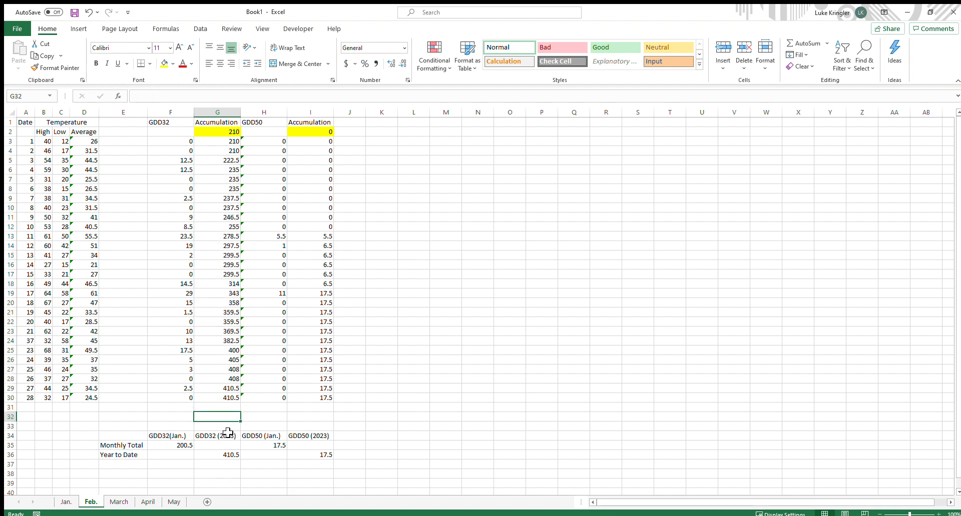
{"action": "left_click", "coordinate": [228, 456]}
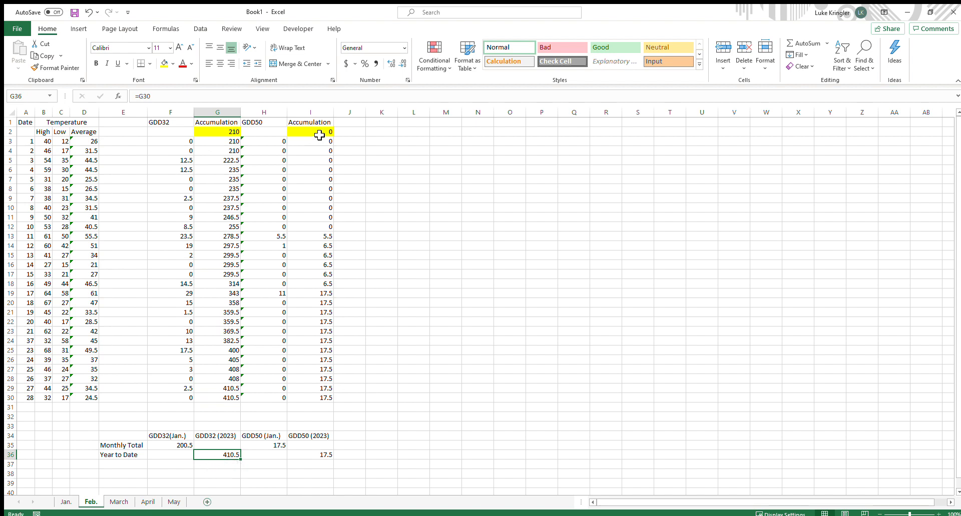
Link the Feb. sheet's GDD50 Accumulation start in I2 to the Jan. Year to Date with =Jan.!I36
{"action": "left_click", "coordinate": [468, 229]}
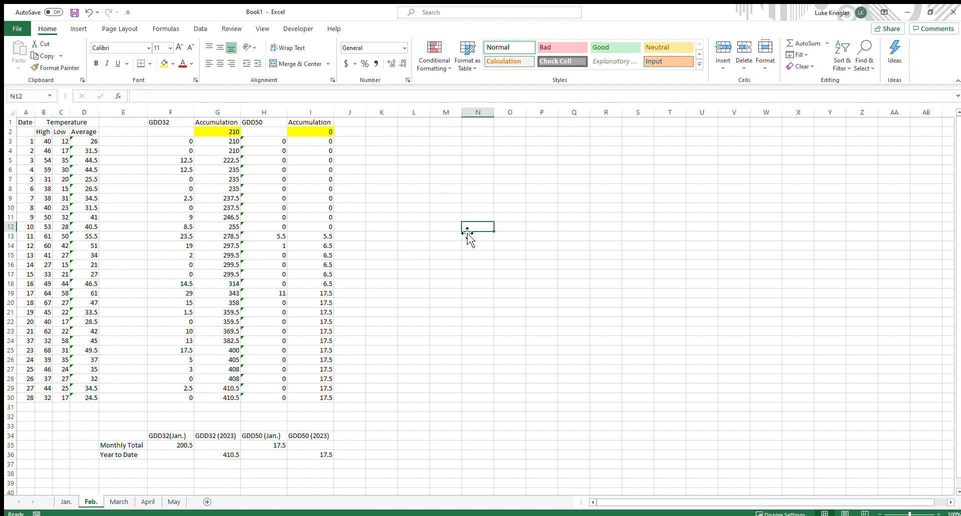
{"action": "left_click", "coordinate": [320, 134]}
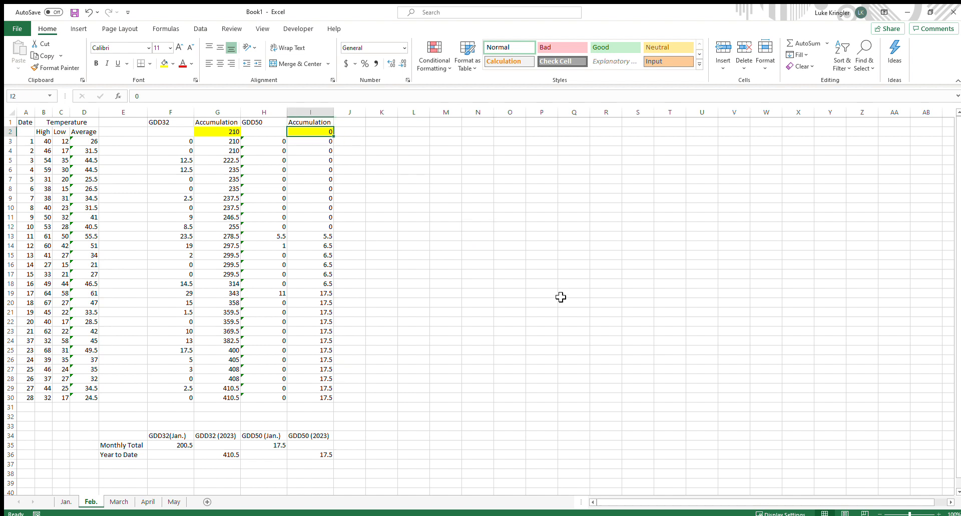
{"action": "type", "text": "="}
{"action": "left_click", "coordinate": [68, 502]}
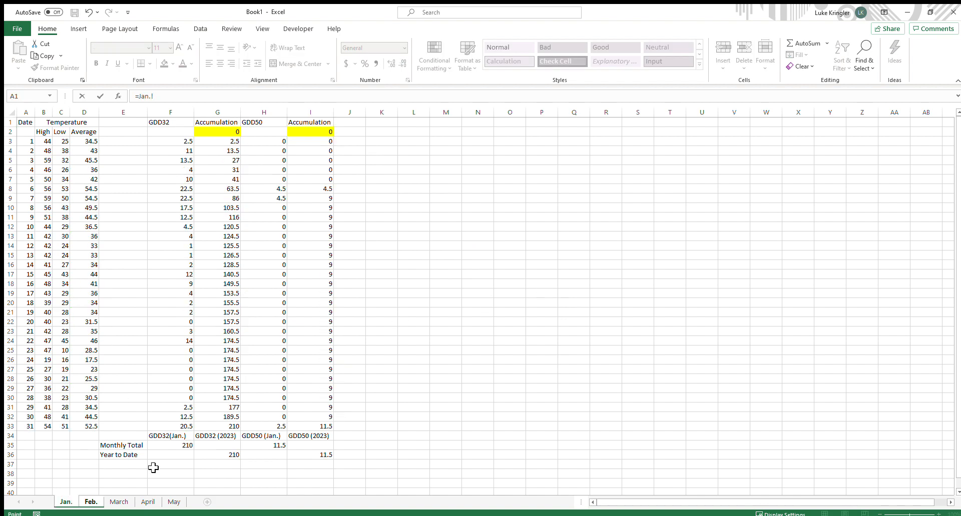
{"action": "left_click", "coordinate": [321, 457]}
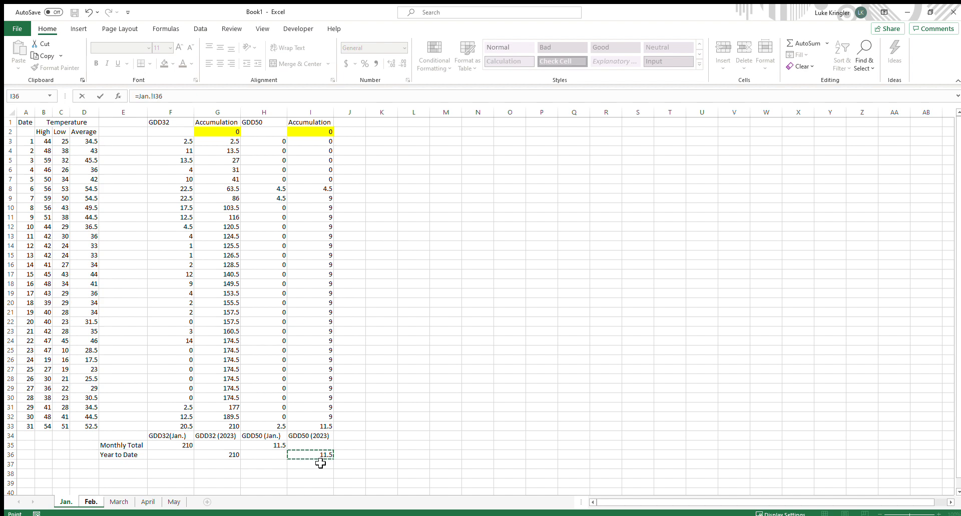
{"action": "key", "text": "Return"}
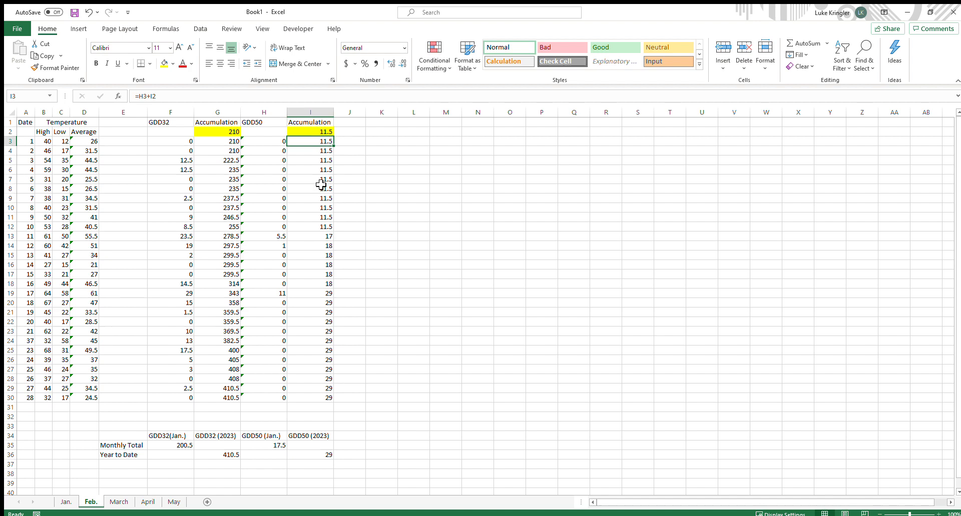
{"action": "left_click", "coordinate": [326, 455]}
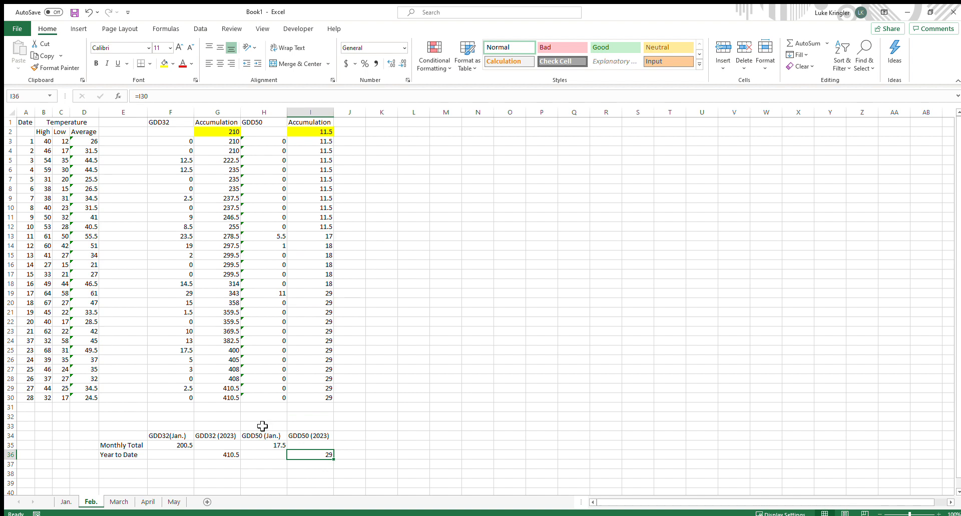
Link the March sheet's GDD32 Accumulation start in G2 to the Feb. Year to Date with =Feb.!G36
{"action": "left_click", "coordinate": [118, 502]}
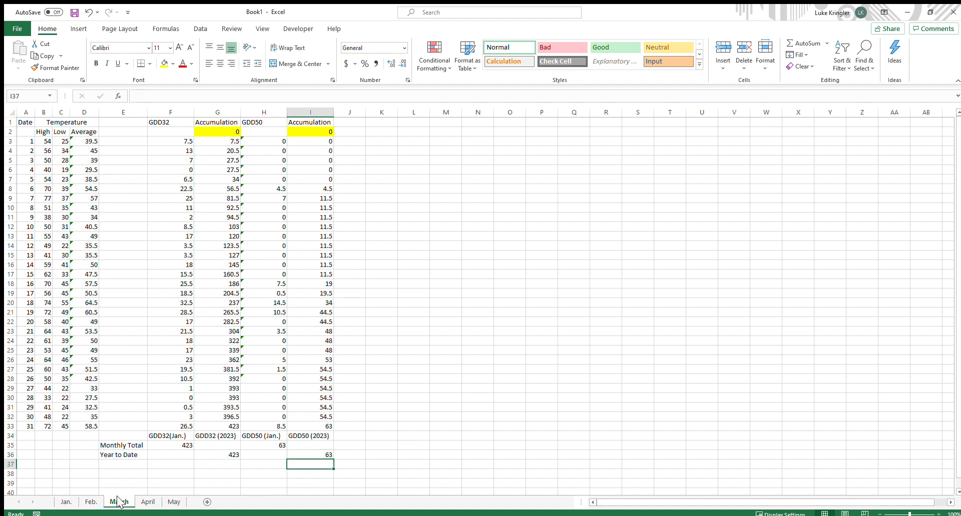
{"action": "left_click", "coordinate": [224, 132]}
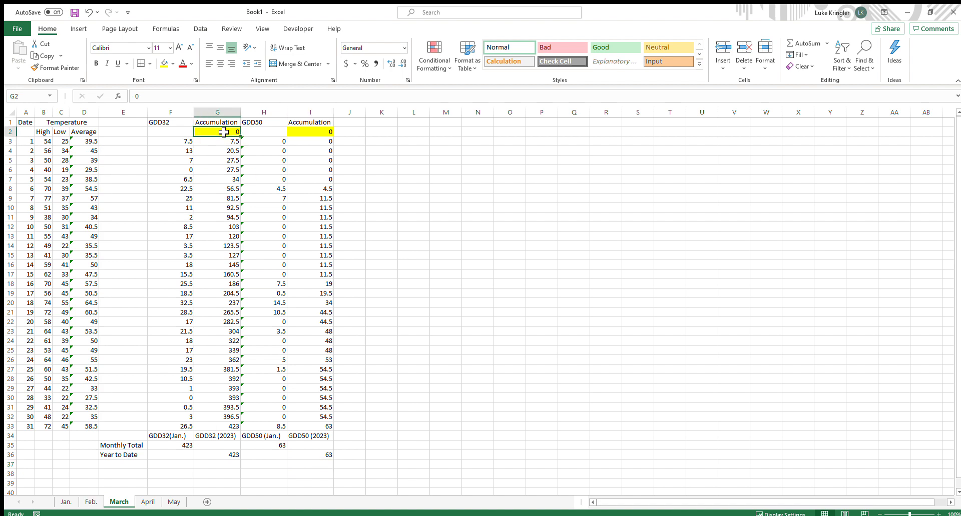
{"action": "type", "text": "="}
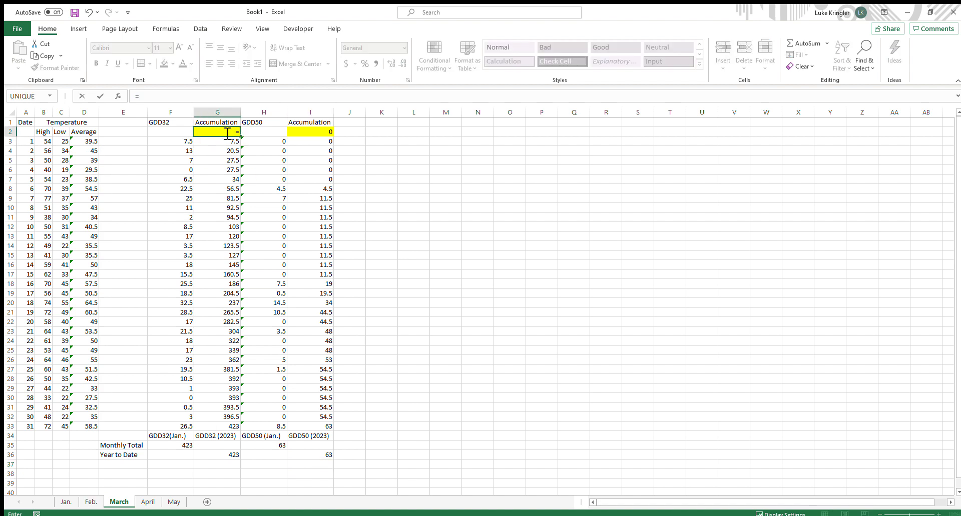
{"action": "left_click", "coordinate": [91, 503]}
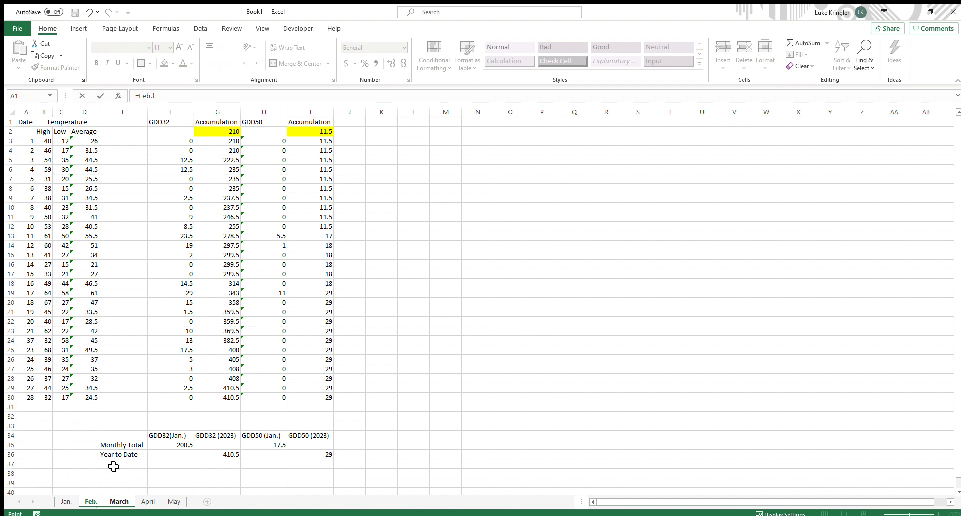
{"action": "left_click", "coordinate": [215, 456]}
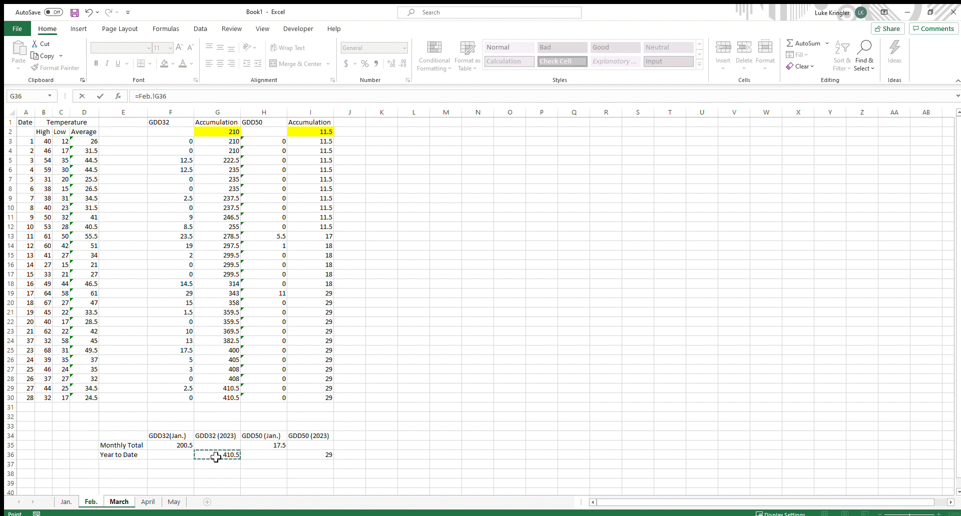
{"action": "key", "text": "Return"}
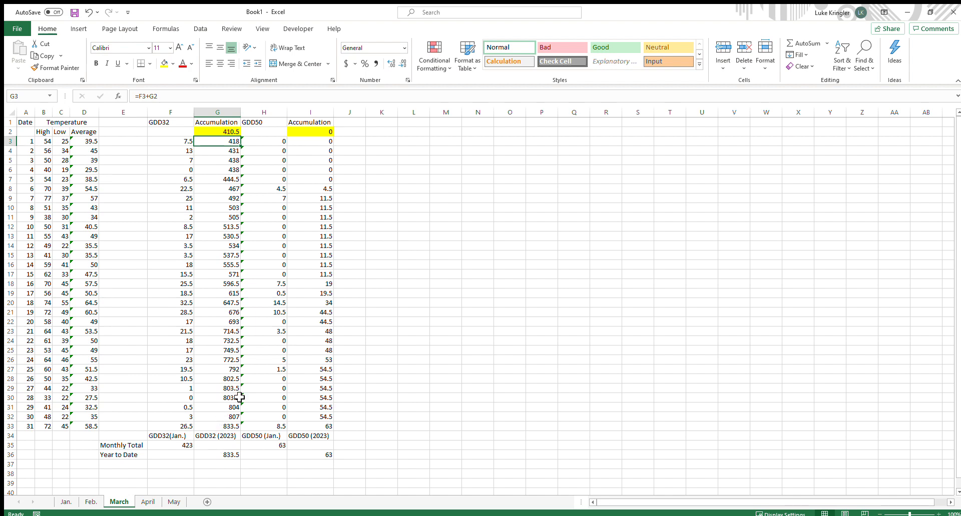
Link the March sheet's GDD50 Accumulation start in I2 to the Feb. Year to Date with =Feb.!I36
{"action": "left_click", "coordinate": [321, 131]}
{"action": "type", "text": "="}
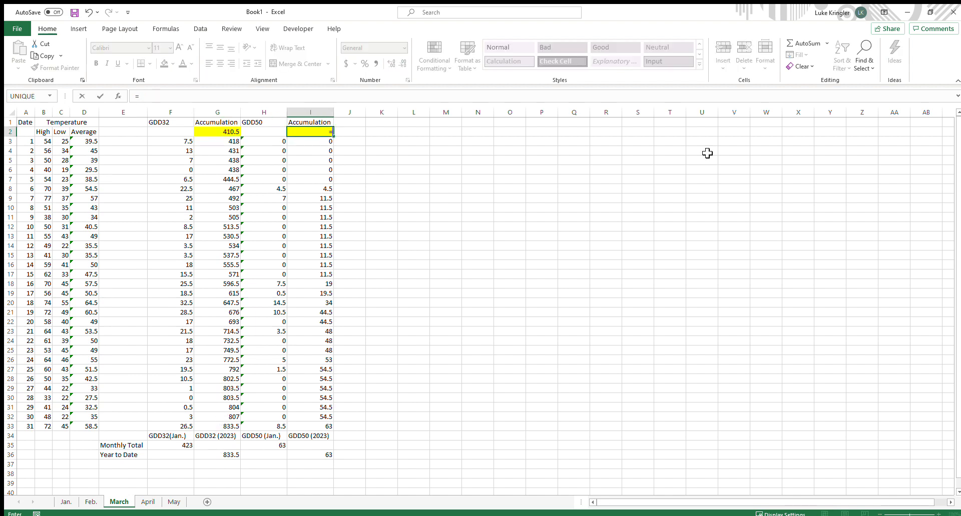
{"action": "left_click", "coordinate": [93, 502]}
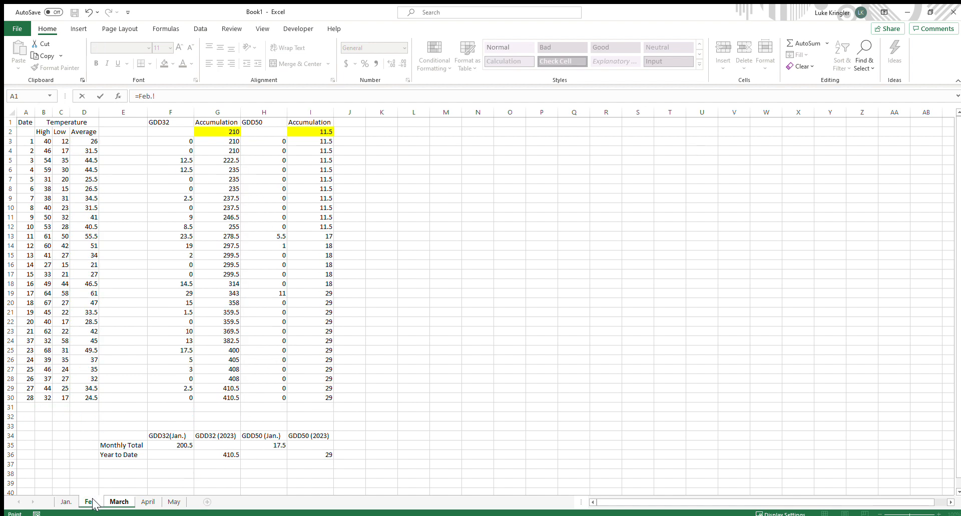
{"action": "left_click", "coordinate": [318, 457]}
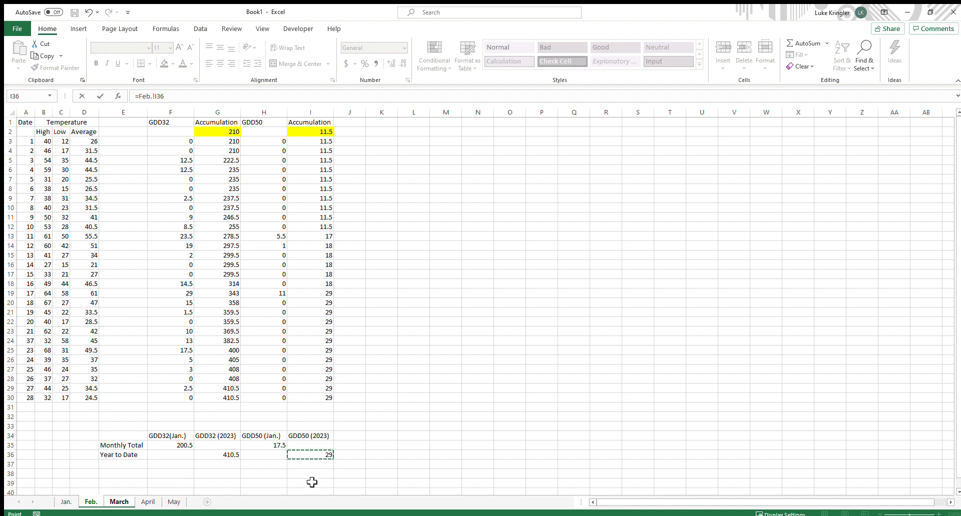
{"action": "key", "text": "Return"}
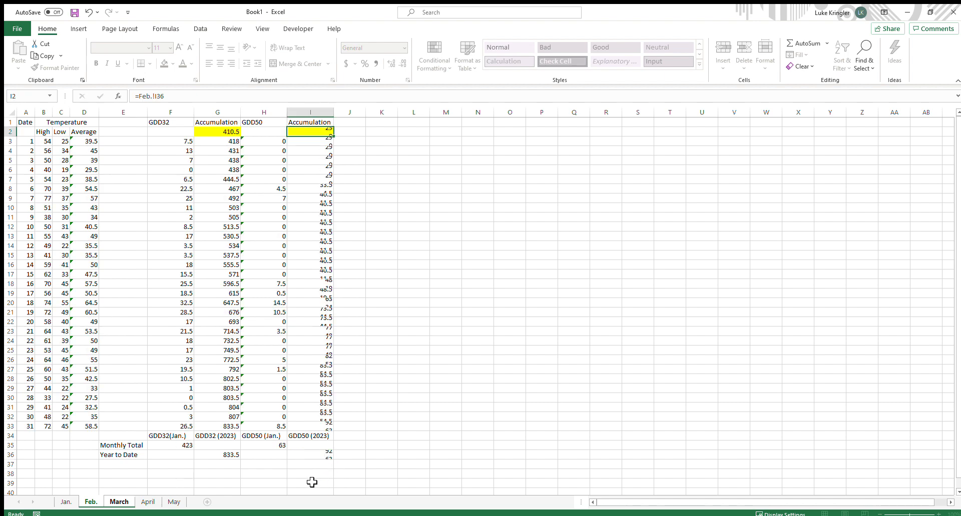
{"action": "left_click", "coordinate": [326, 455]}
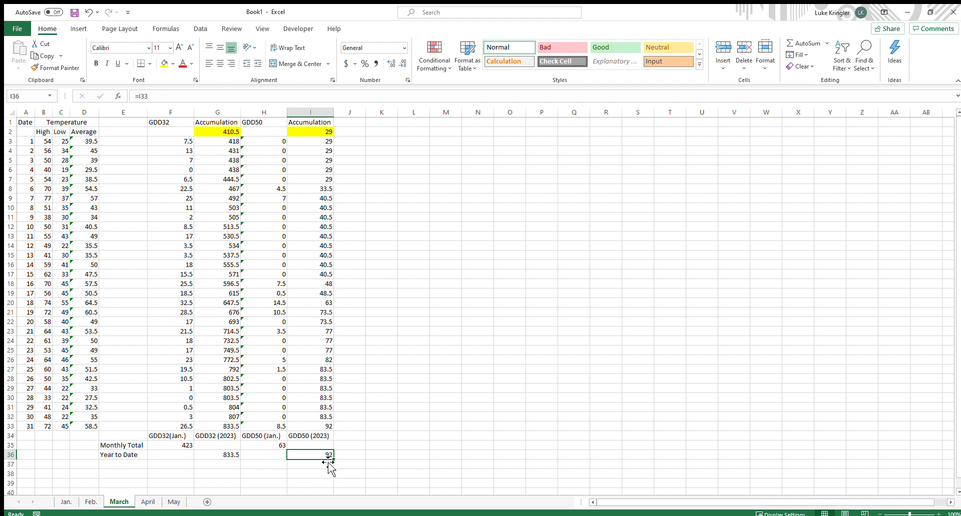
Link the April sheet's GDD32 Accumulation start in G2 to the March Year to Date with =March!G36
{"action": "left_click", "coordinate": [147, 502]}
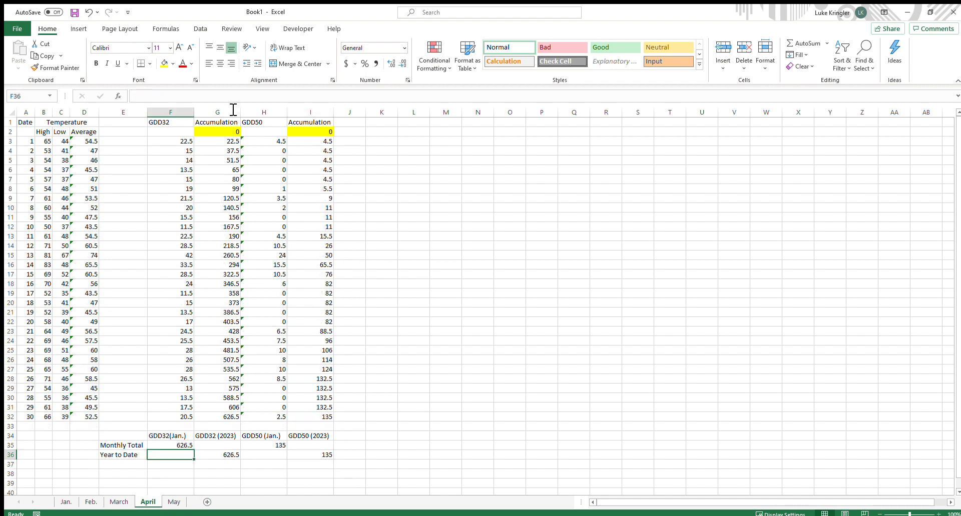
{"action": "left_click", "coordinate": [225, 133]}
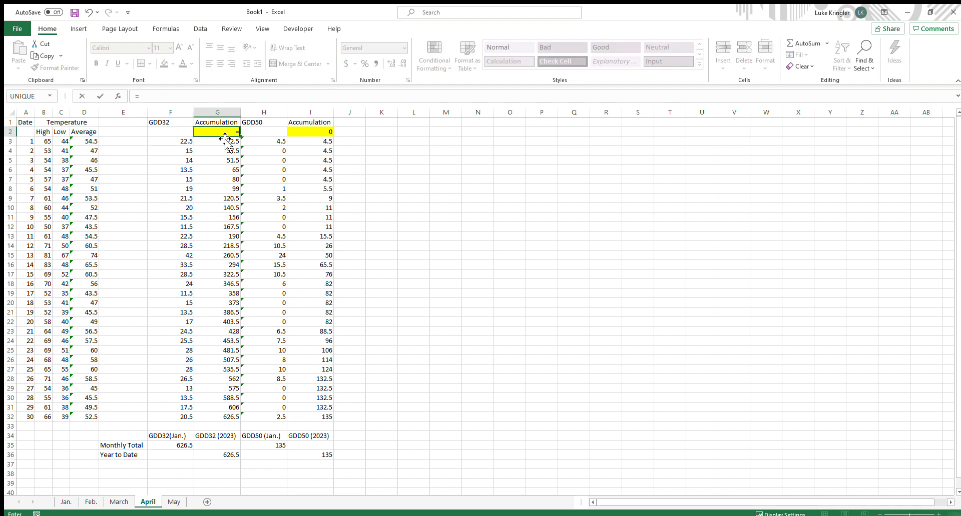
{"action": "type", "text": "="}
{"action": "left_click", "coordinate": [119, 502]}
{"action": "left_click", "coordinate": [226, 455]}
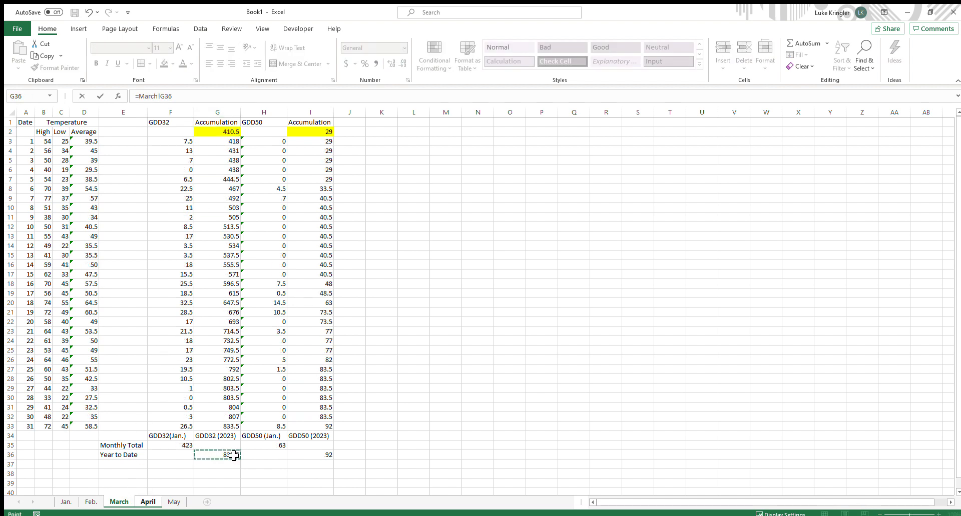
{"action": "key", "text": "Return"}
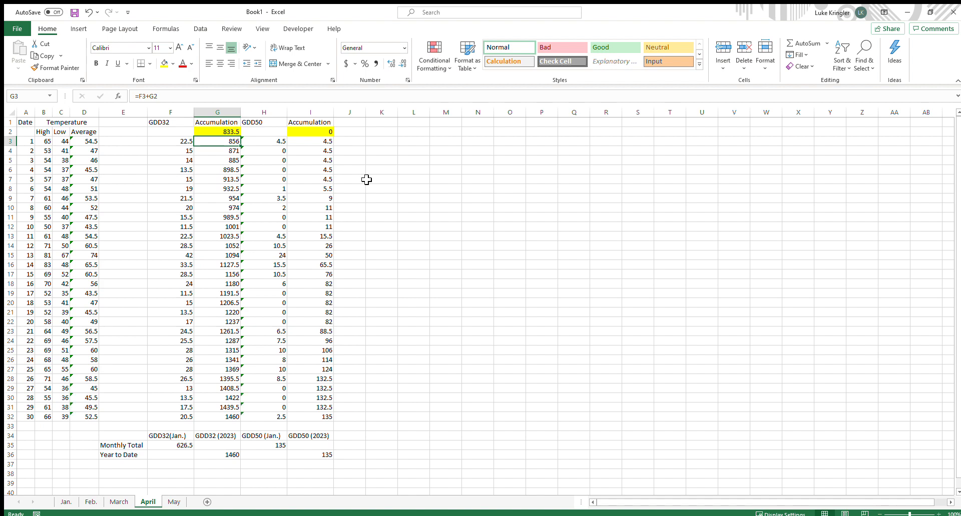
Link the April sheet's GDD50 Accumulation start in I2 to the March Year to Date with =March!I36
{"action": "left_click", "coordinate": [315, 131]}
{"action": "type", "text": "="}
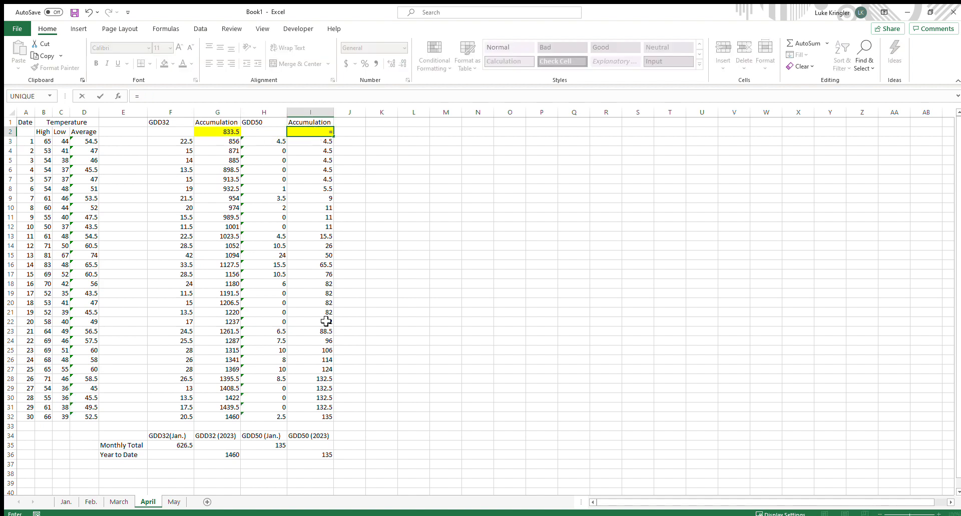
{"action": "left_click", "coordinate": [124, 500]}
{"action": "left_click", "coordinate": [324, 455]}
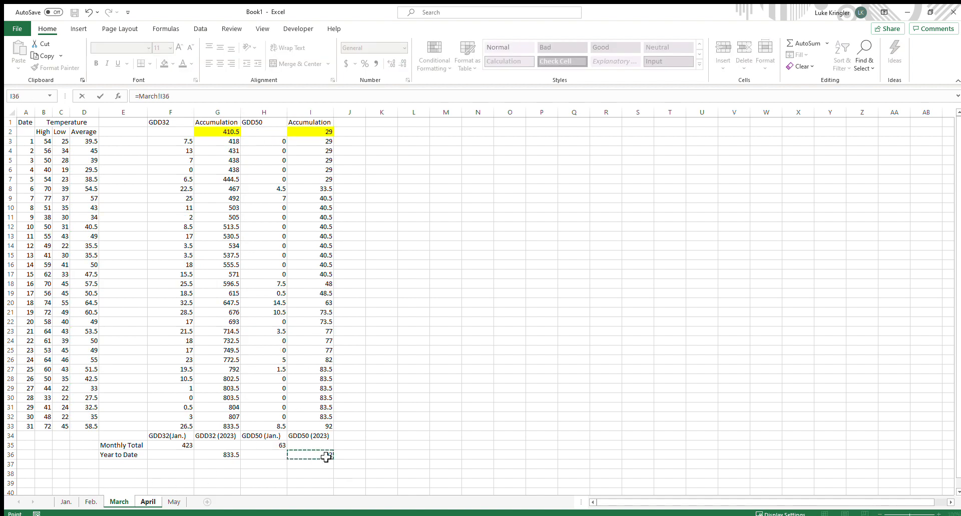
{"action": "key", "text": "Return"}
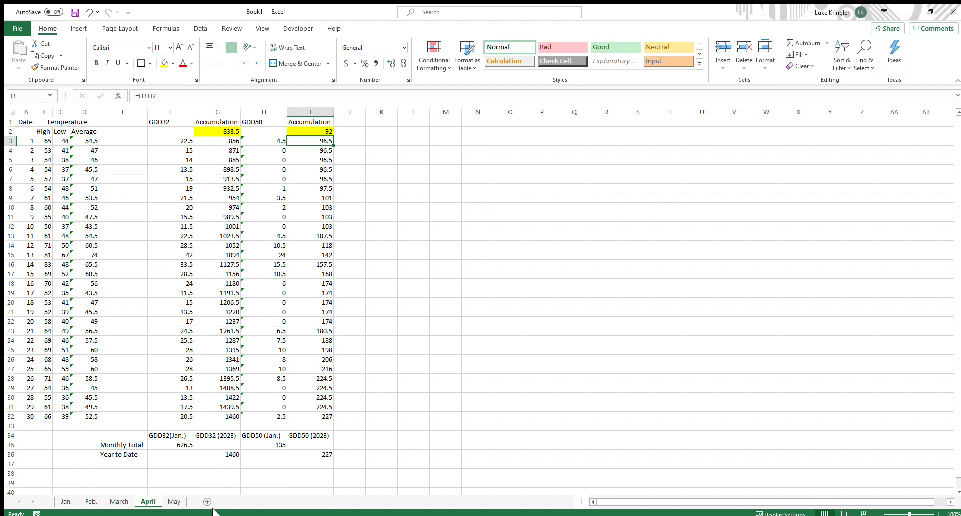
Link the May sheet's GDD32 Accumulation start in G2 to the April Year to Date with =April!G36
{"action": "left_click", "coordinate": [174, 502]}
{"action": "left_click", "coordinate": [226, 456]}
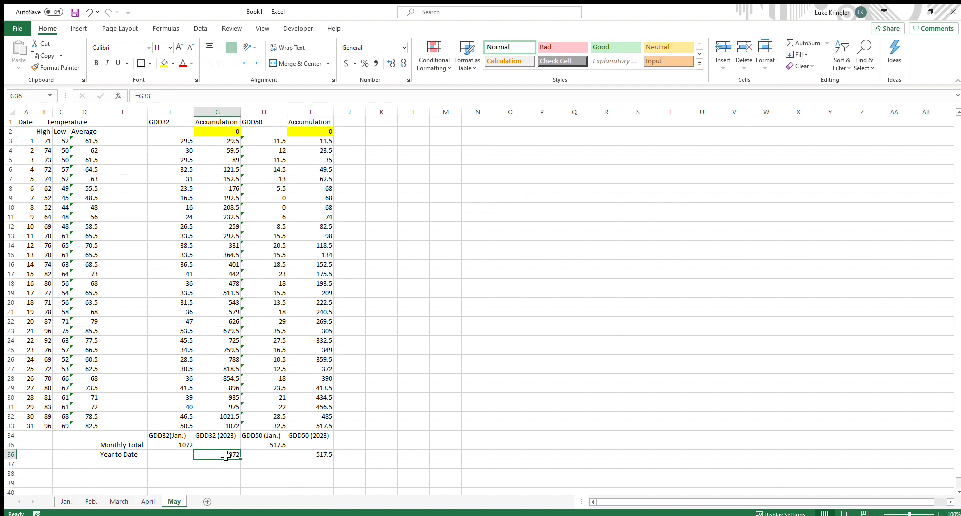
{"action": "left_click", "coordinate": [216, 134]}
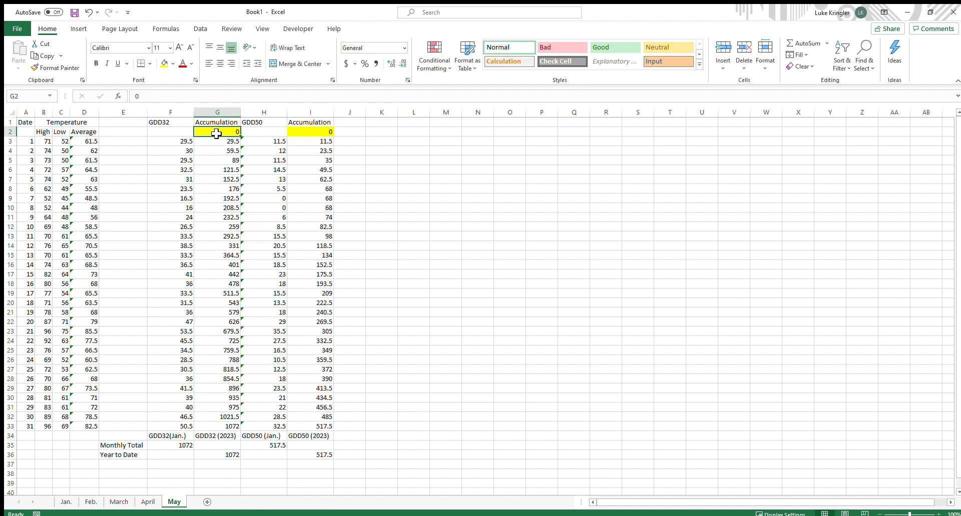
{"action": "type", "text": "="}
{"action": "left_click", "coordinate": [147, 502]}
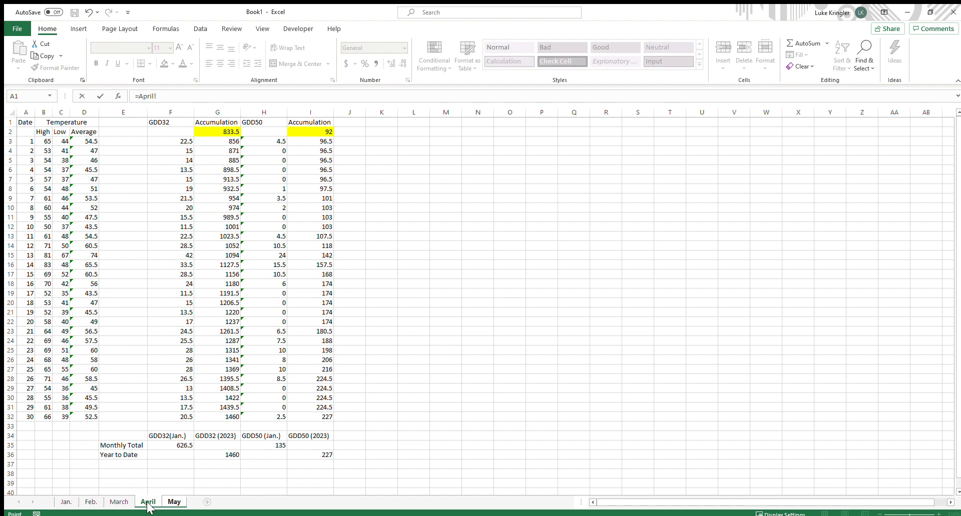
{"action": "left_click", "coordinate": [215, 454]}
{"action": "key", "text": "Return"}
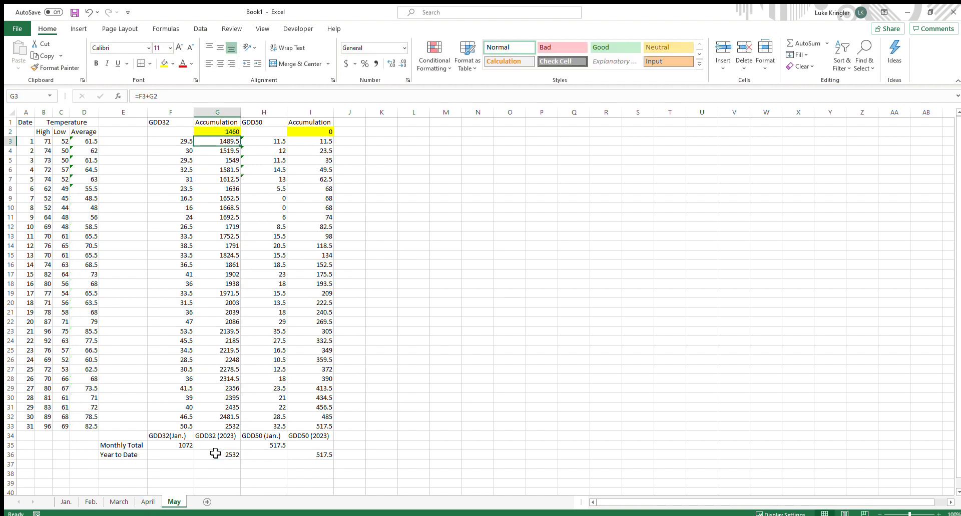
Link the May sheet's GDD50 Accumulation start in I2 to the April Year to Date with =April!I36
{"action": "left_click", "coordinate": [327, 130]}
{"action": "type", "text": "="}
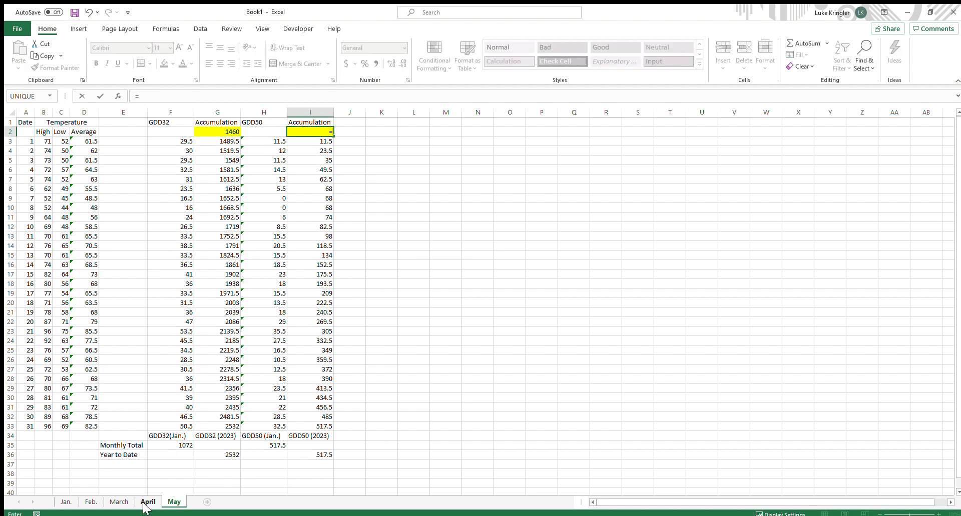
{"action": "left_click", "coordinate": [148, 502]}
{"action": "left_click", "coordinate": [317, 456]}
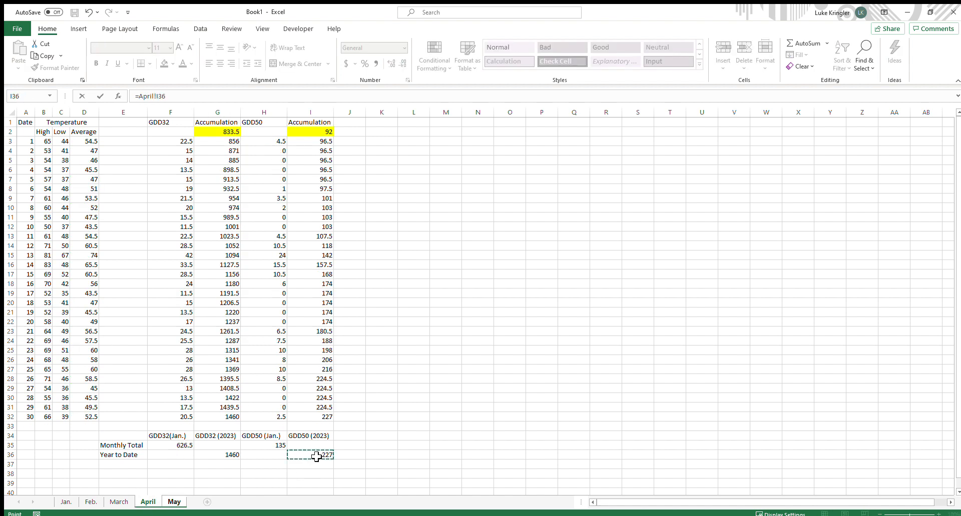
{"action": "key", "text": "Return"}
{"action": "left_click", "coordinate": [313, 465]}
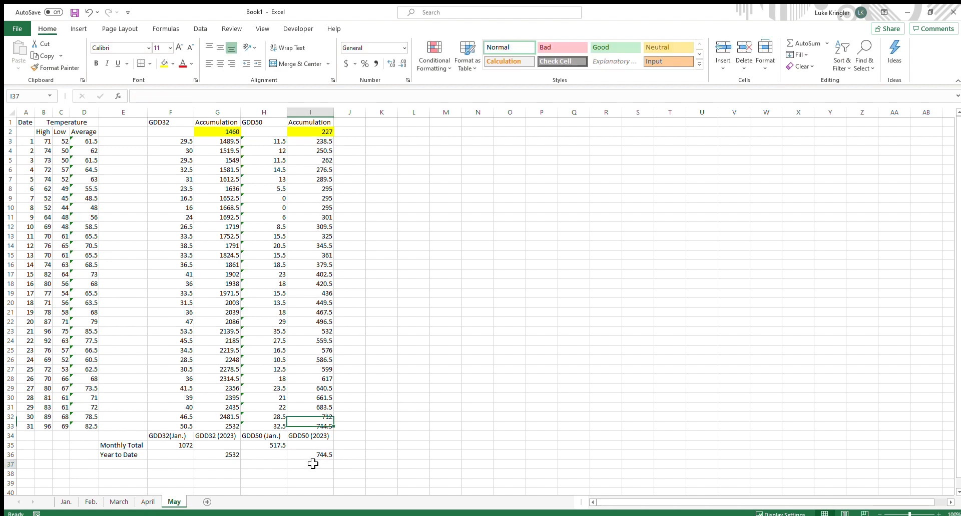
{"action": "left_click", "coordinate": [326, 455]}
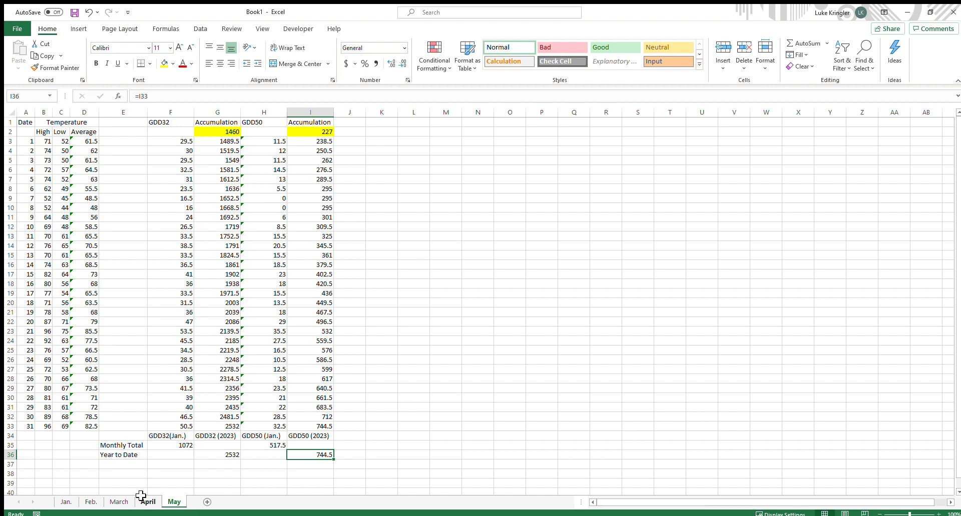
Clear all January High and Low temperature entries in B3:C33
{"action": "left_click", "coordinate": [61, 503]}
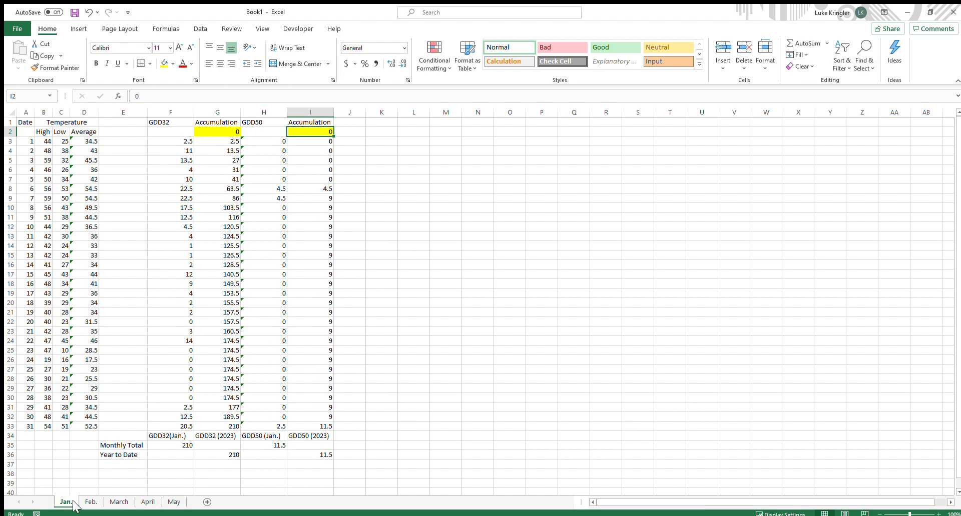
{"action": "left_click", "coordinate": [89, 503]}
{"action": "left_click", "coordinate": [121, 503]}
{"action": "left_click", "coordinate": [150, 504]}
{"action": "left_click", "coordinate": [170, 504]}
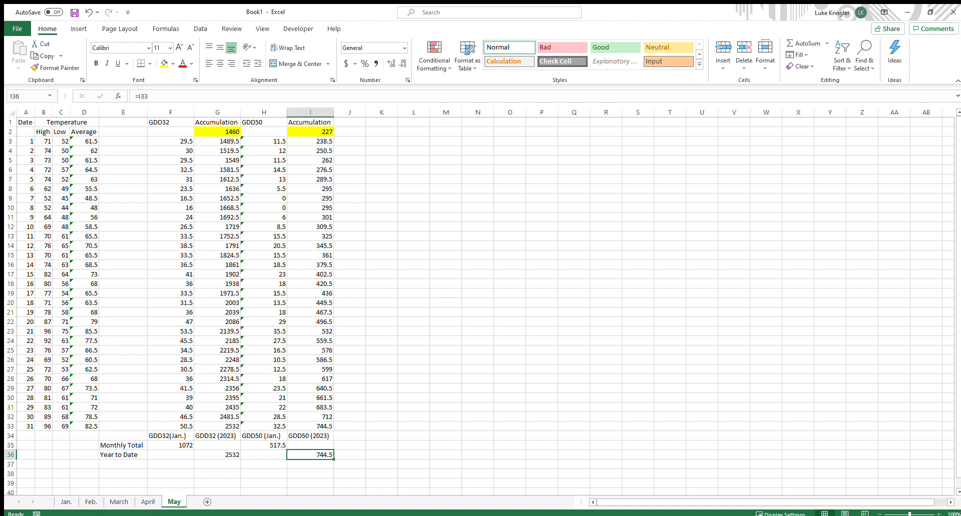
{"action": "left_click", "coordinate": [58, 503]}
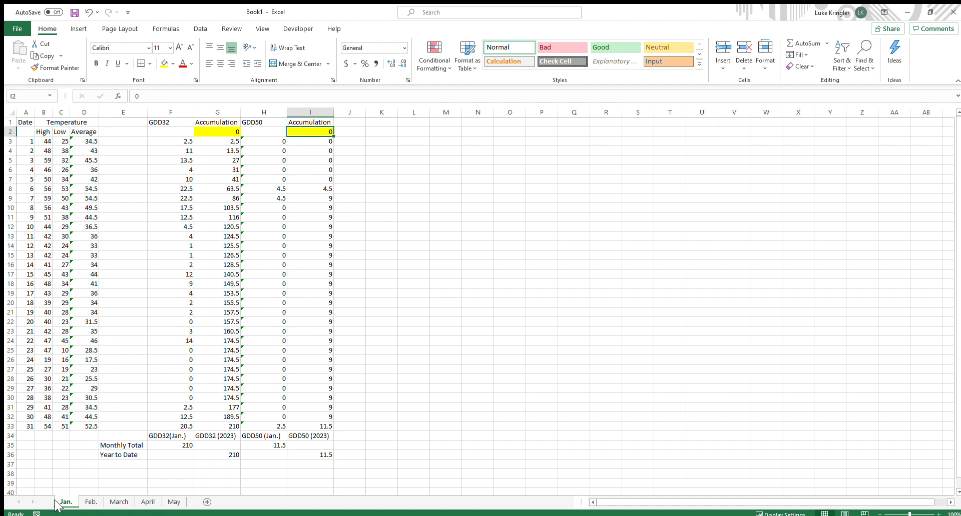
{"action": "left_click", "coordinate": [44, 143]}
{"action": "left_click_drag", "start_coordinate": [44, 144], "coordinate": [64, 427]}
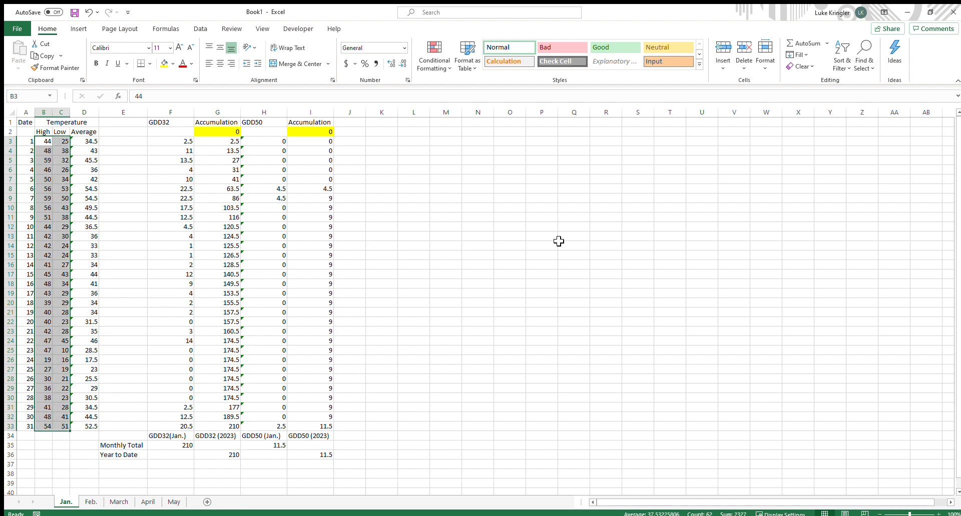
{"action": "key", "text": "Delete"}
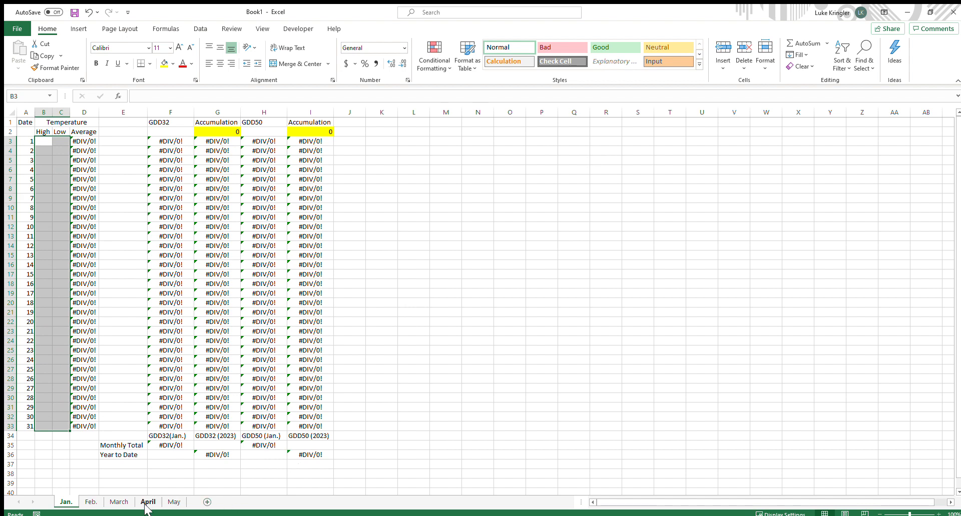
Clear all February High and Low temperature entries in B3:C30
{"action": "left_click", "coordinate": [172, 503]}
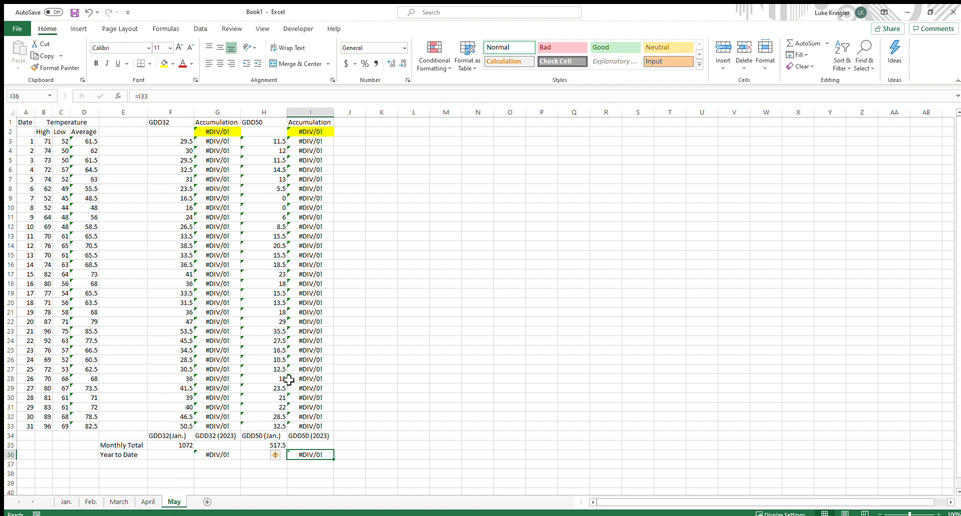
{"action": "left_click", "coordinate": [67, 503]}
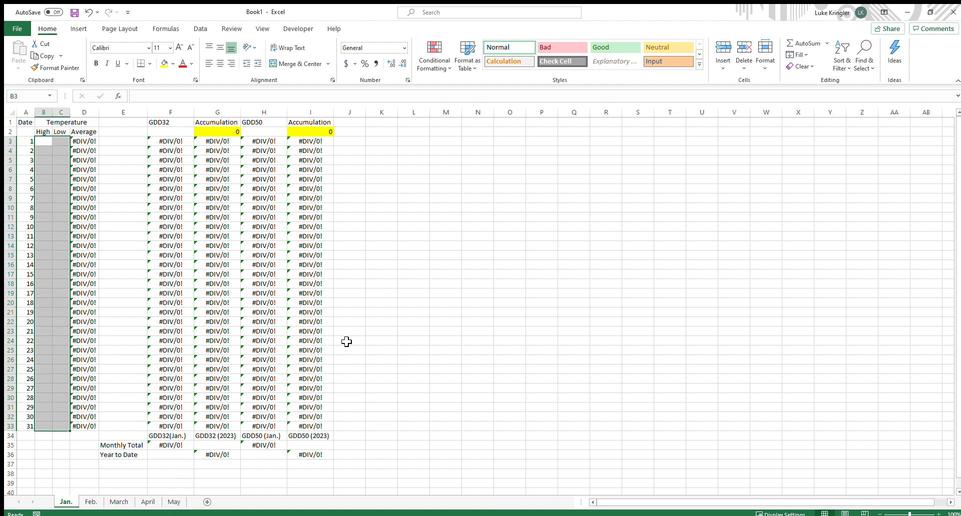
{"action": "left_click", "coordinate": [172, 502]}
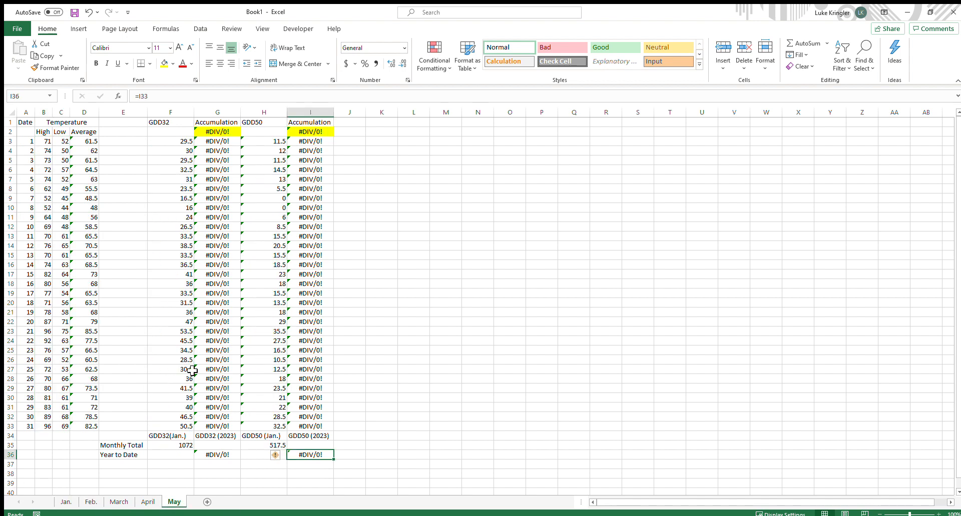
{"action": "left_click", "coordinate": [66, 502]}
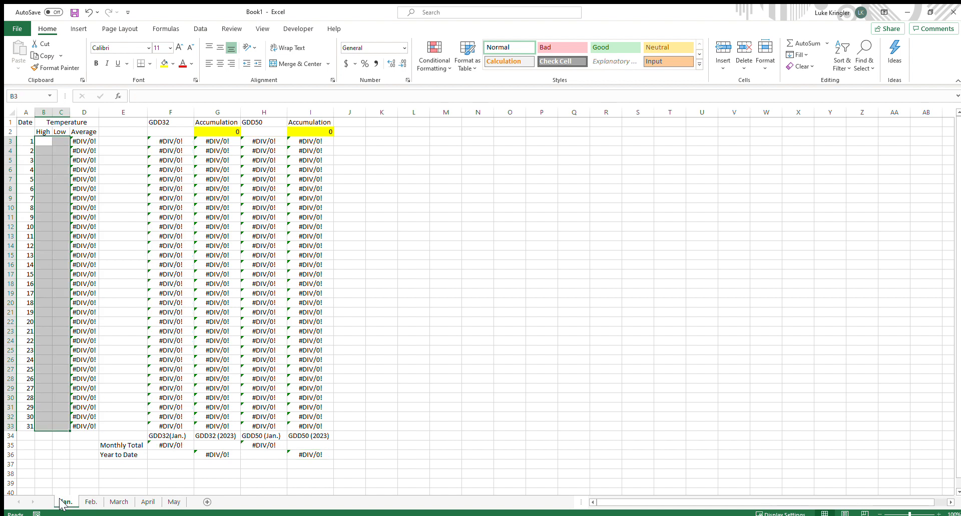
{"action": "left_click", "coordinate": [86, 503]}
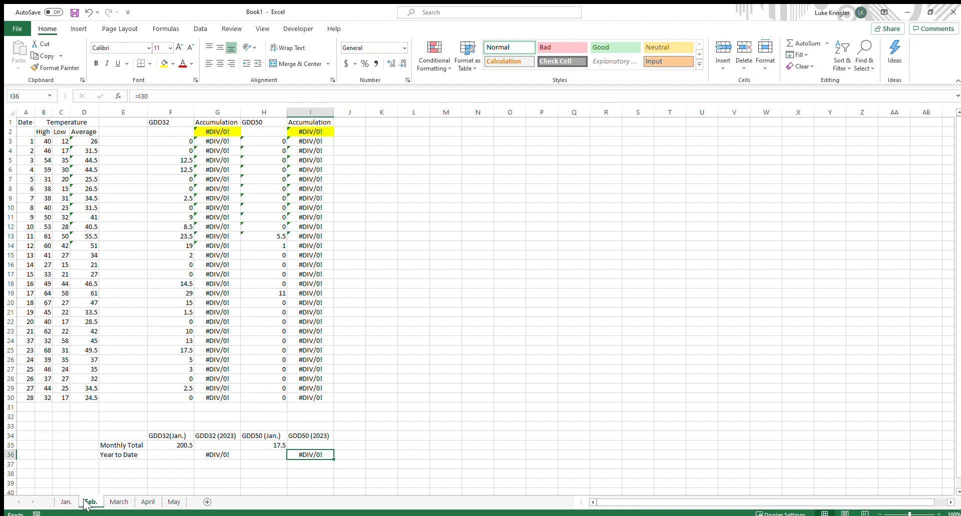
{"action": "left_click_drag", "start_coordinate": [44, 141], "coordinate": [60, 407]}
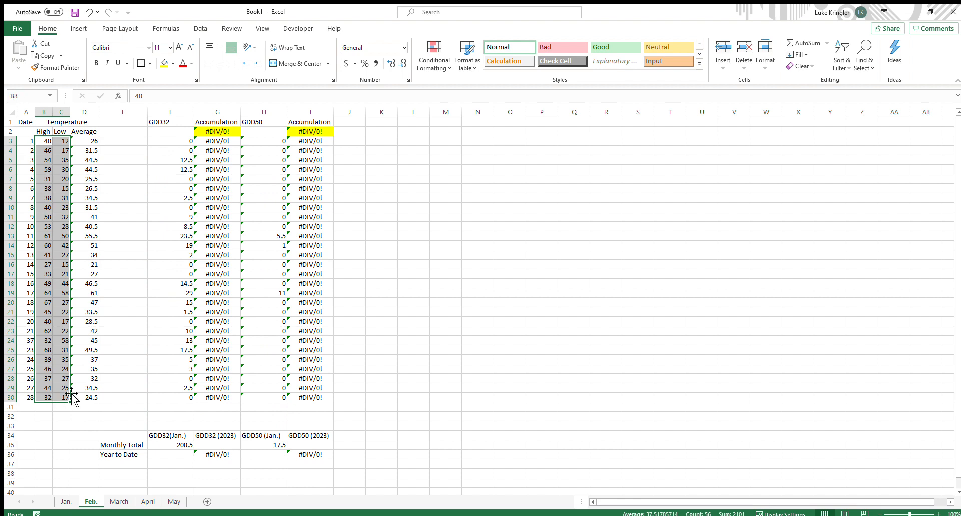
{"action": "key", "text": "Delete"}
Clear all March High and Low temperature entries in B3:C33
{"action": "left_click", "coordinate": [119, 502]}
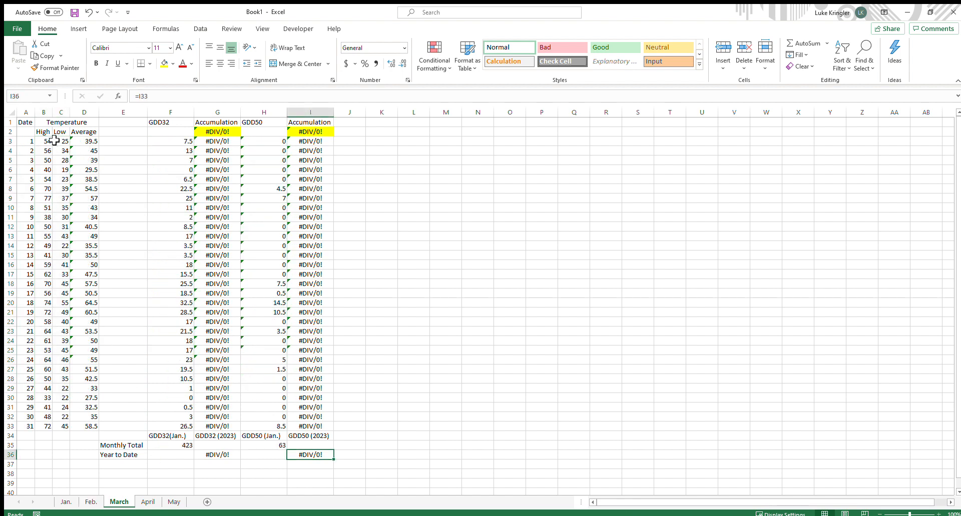
{"action": "left_click_drag", "start_coordinate": [46, 141], "coordinate": [58, 425]}
{"action": "key", "text": "Delete"}
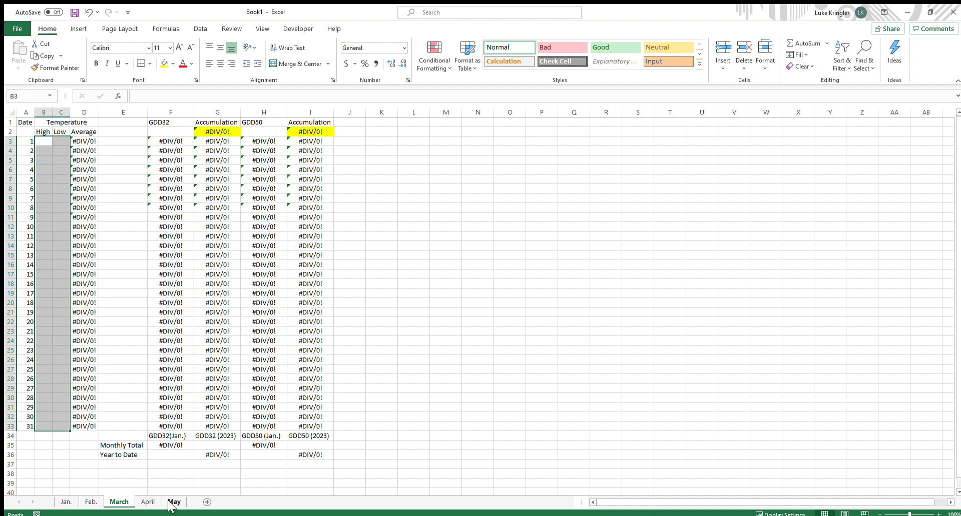
Clear all April High and Low temperature entries in B3:C32
{"action": "left_click", "coordinate": [148, 502]}
{"action": "left_click_drag", "start_coordinate": [40, 142], "coordinate": [62, 418]}
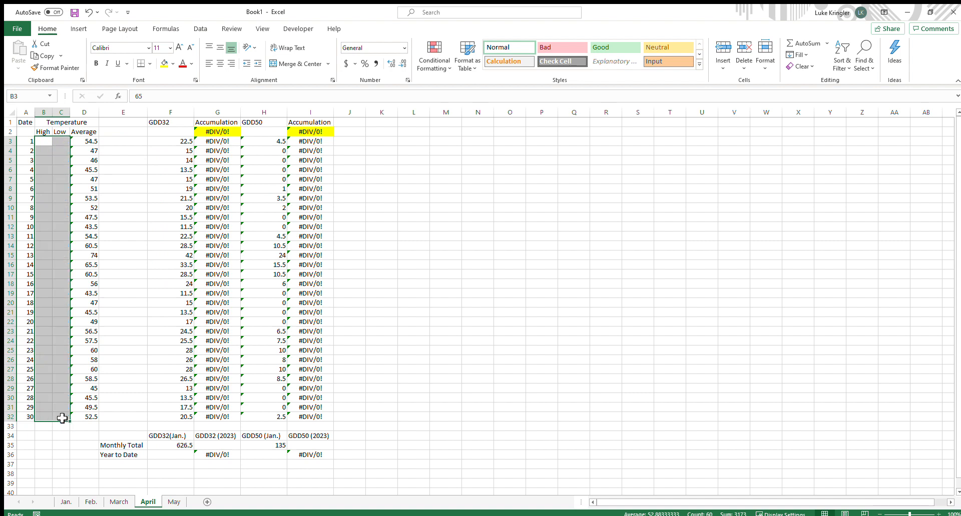
{"action": "key", "text": "Delete"}
Clear all May High and Low temperature entries in B3:C33
{"action": "left_click", "coordinate": [174, 503]}
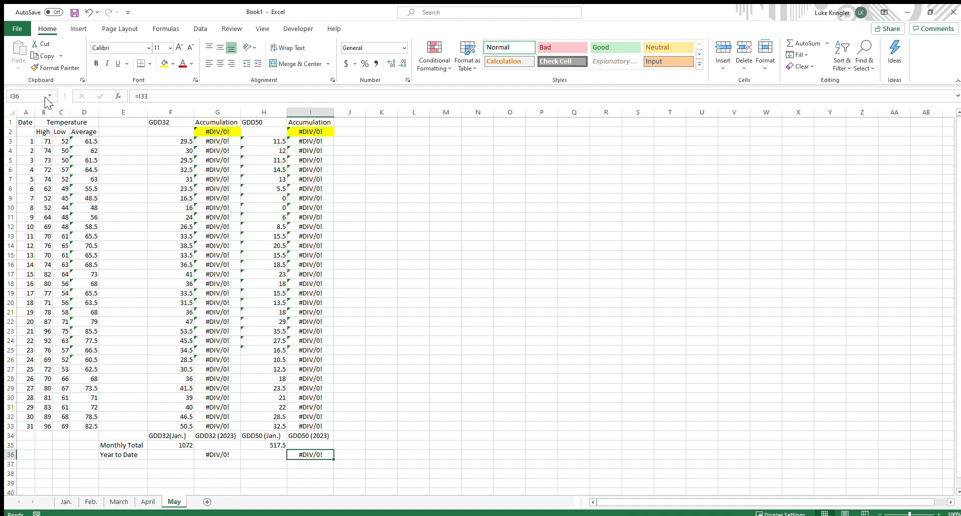
{"action": "left_click_drag", "start_coordinate": [40, 141], "coordinate": [48, 422]}
{"action": "key", "text": "Delete"}
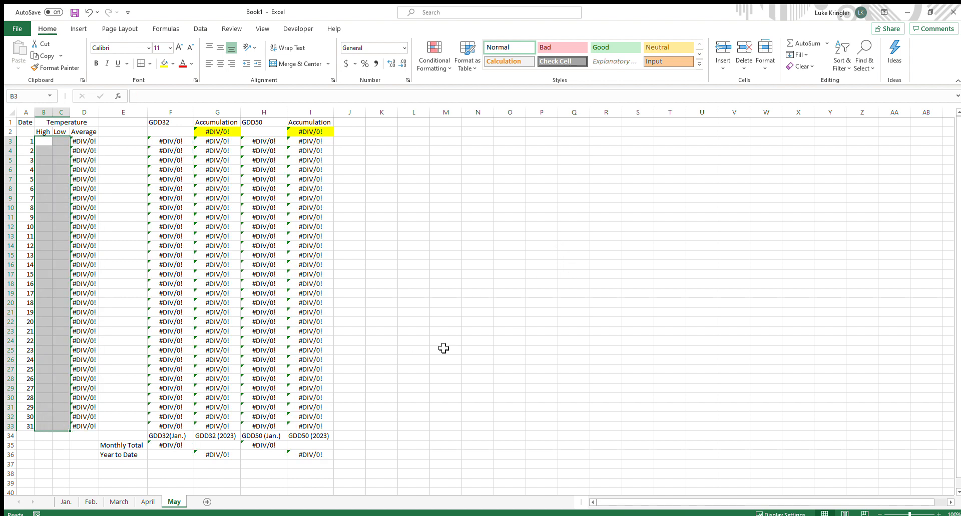
Save the cleared workbook as a file named Template
{"action": "left_click", "coordinate": [148, 502]}
{"action": "left_click", "coordinate": [120, 502]}
{"action": "left_click", "coordinate": [91, 502]}
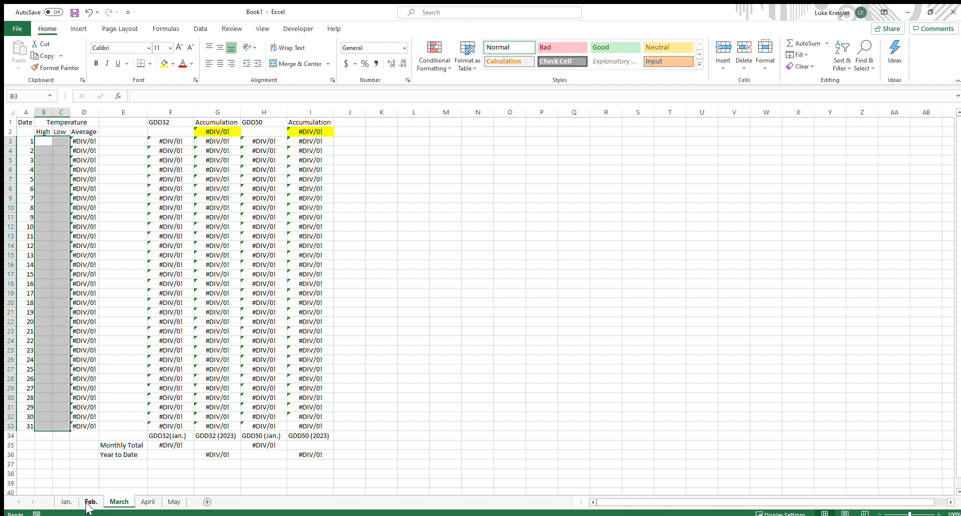
{"action": "left_click", "coordinate": [66, 502]}
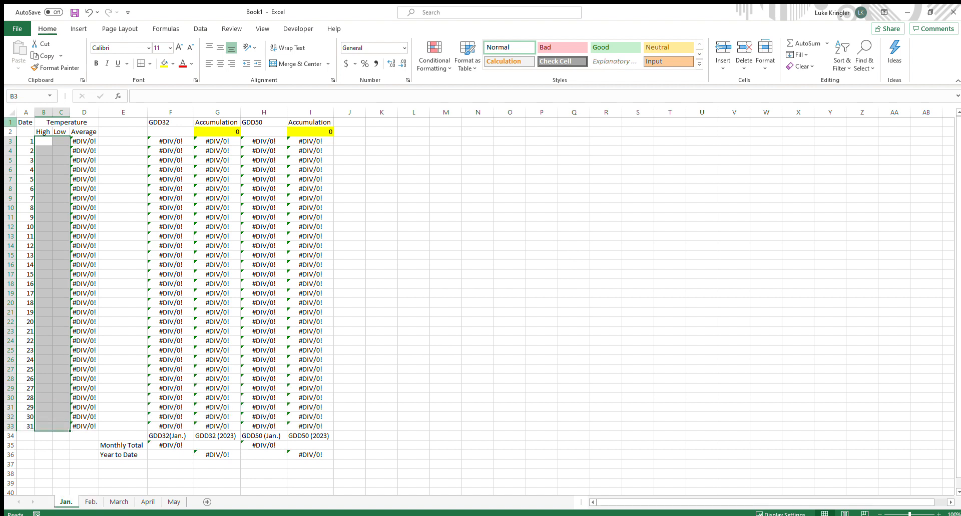
{"action": "left_click", "coordinate": [500, 292]}
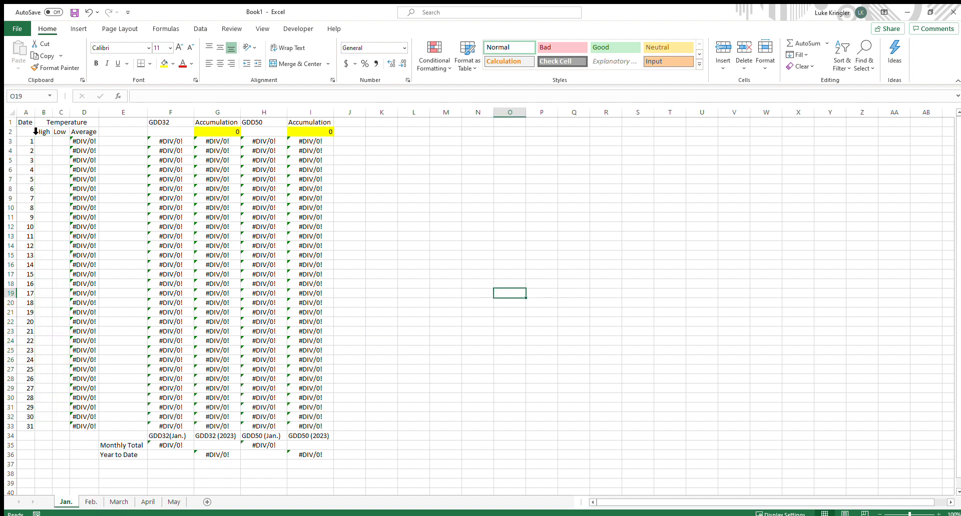
{"action": "left_click", "coordinate": [46, 141]}
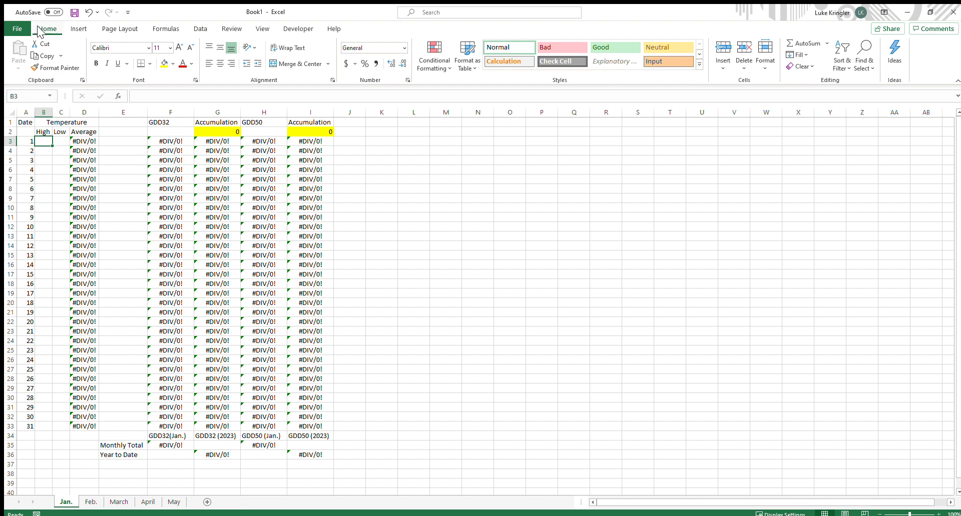
{"action": "left_click", "coordinate": [17, 29]}
{"action": "left_click", "coordinate": [40, 161]}
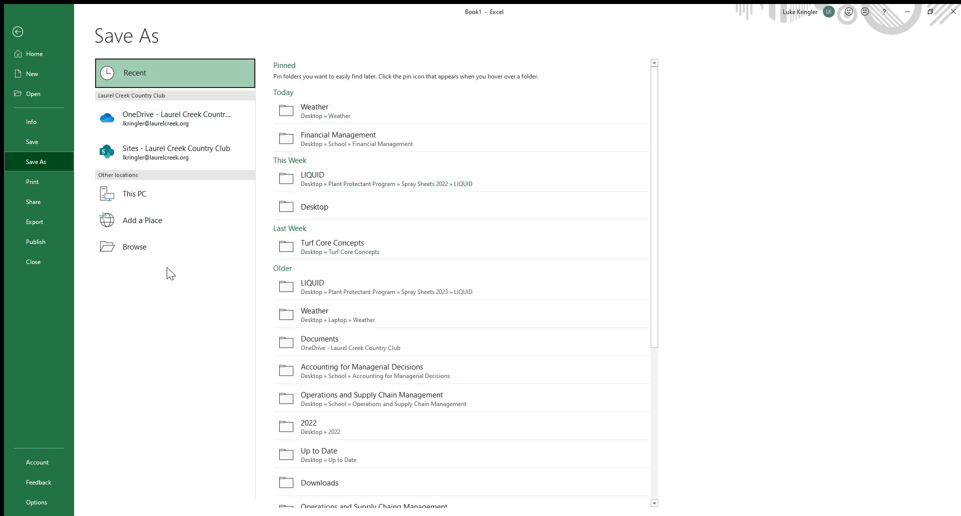
{"action": "left_click", "coordinate": [161, 247]}
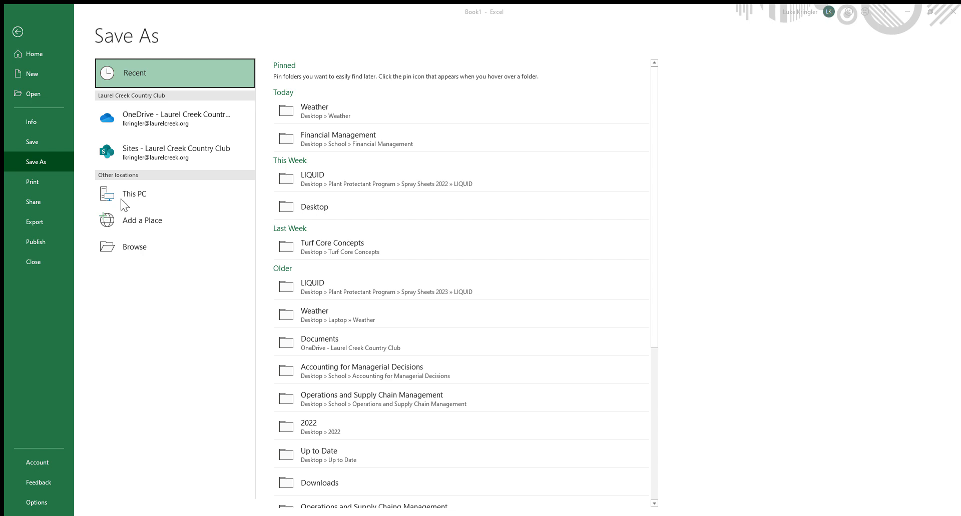
{"action": "left_click", "coordinate": [503, 262]}
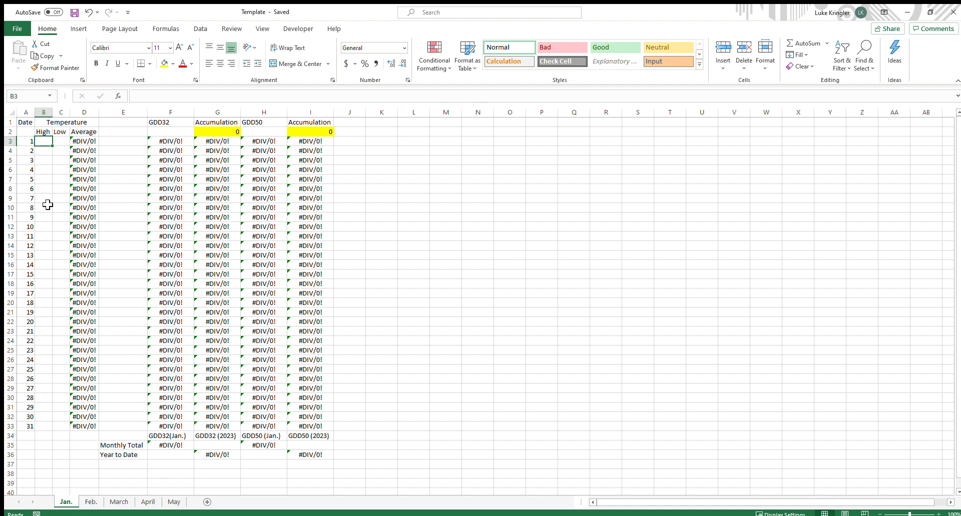
Enter January highs and lows for days 1–3: 56/25, 68/23 and 45/26
{"action": "type", "text": "5"}
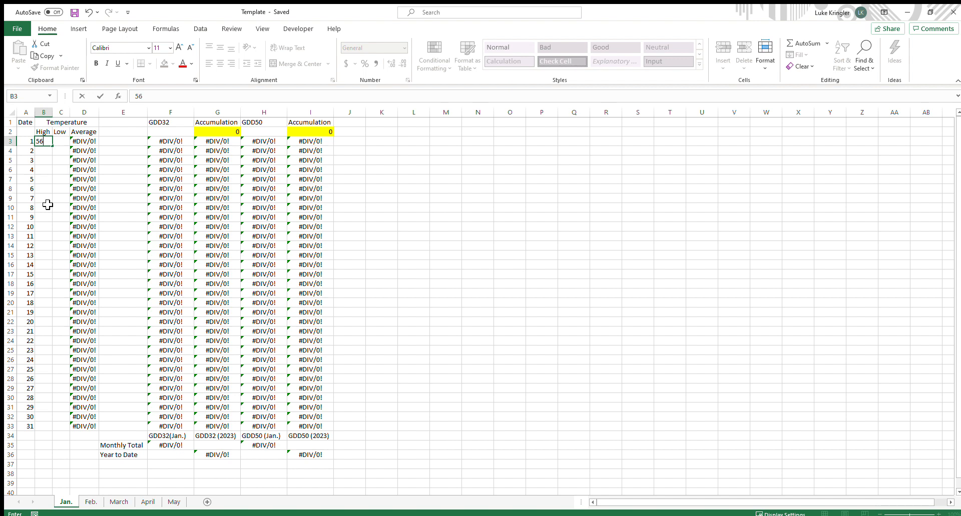
{"action": "type", "text": "6"}
{"action": "key", "text": "Tab"}
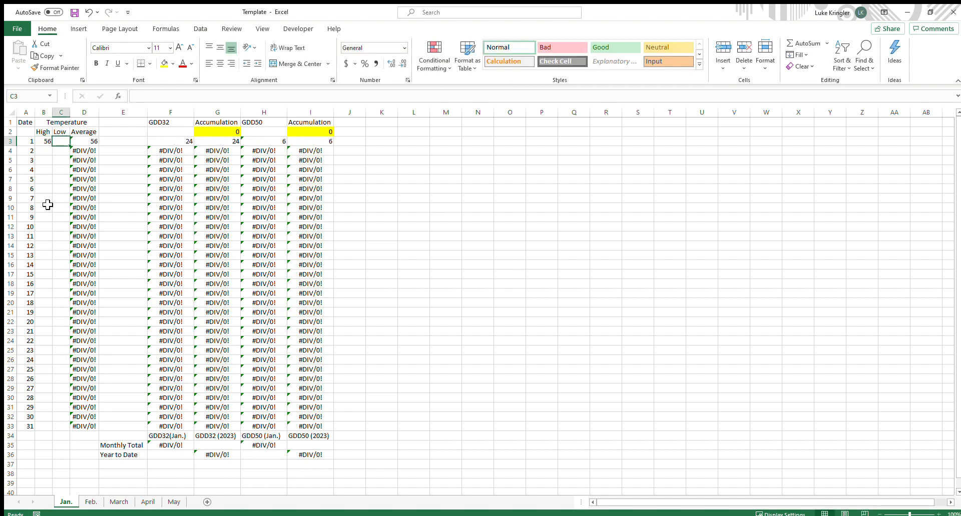
{"action": "type", "text": "25"}
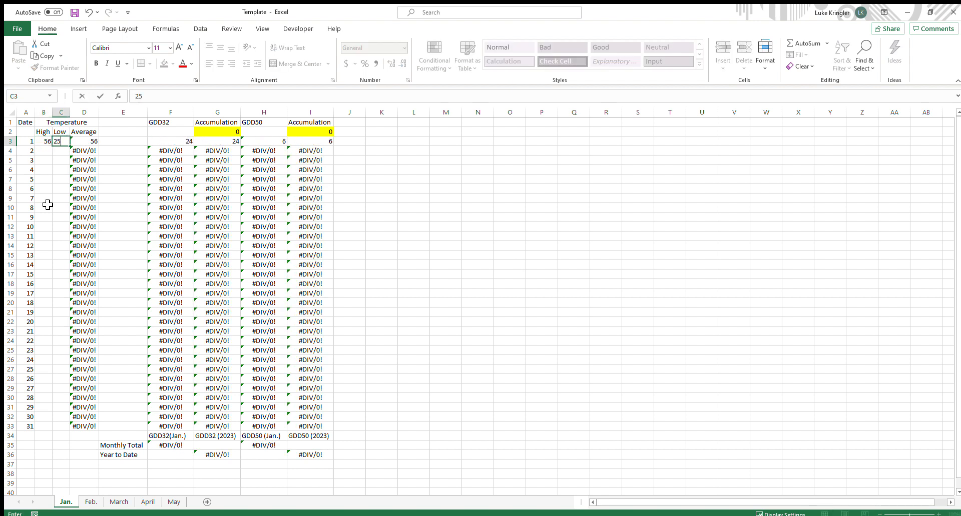
{"action": "key", "text": "Return"}
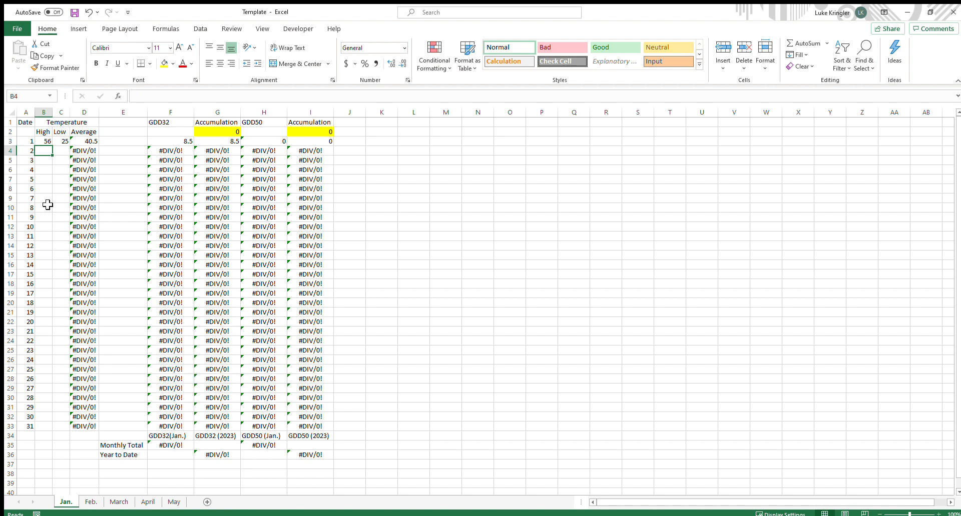
{"action": "type", "text": "68"}
{"action": "key", "text": "Tab"}
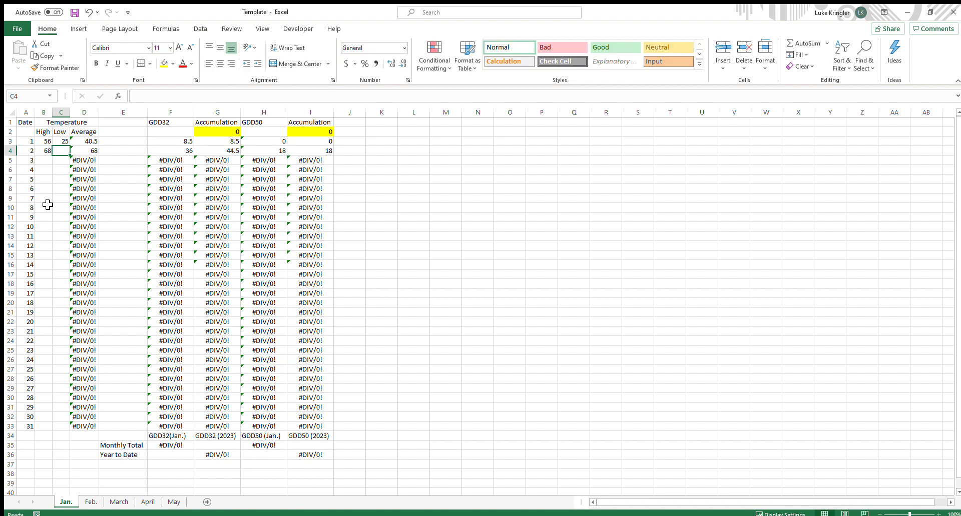
{"action": "type", "text": "23"}
{"action": "key", "text": "Return"}
{"action": "type", "text": "45"}
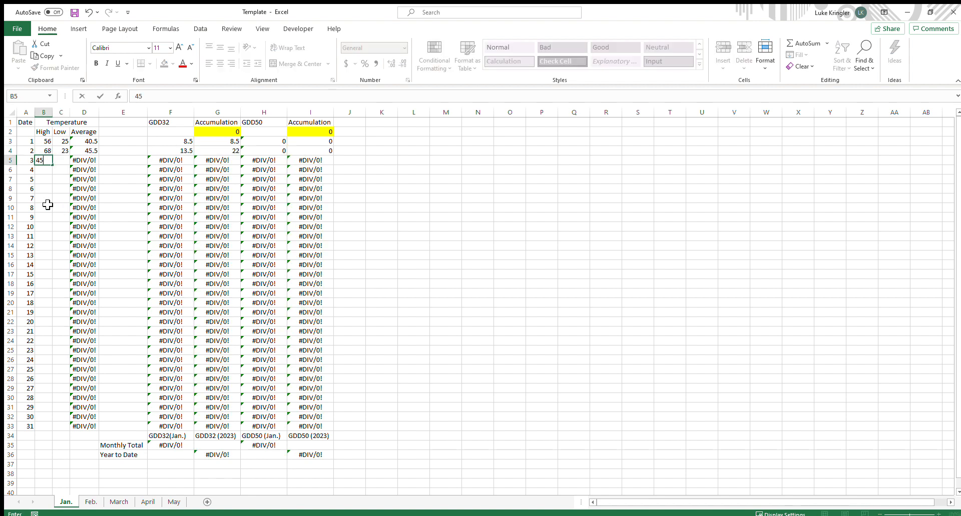
{"action": "key", "text": "Tab"}
{"action": "type", "text": "26"}
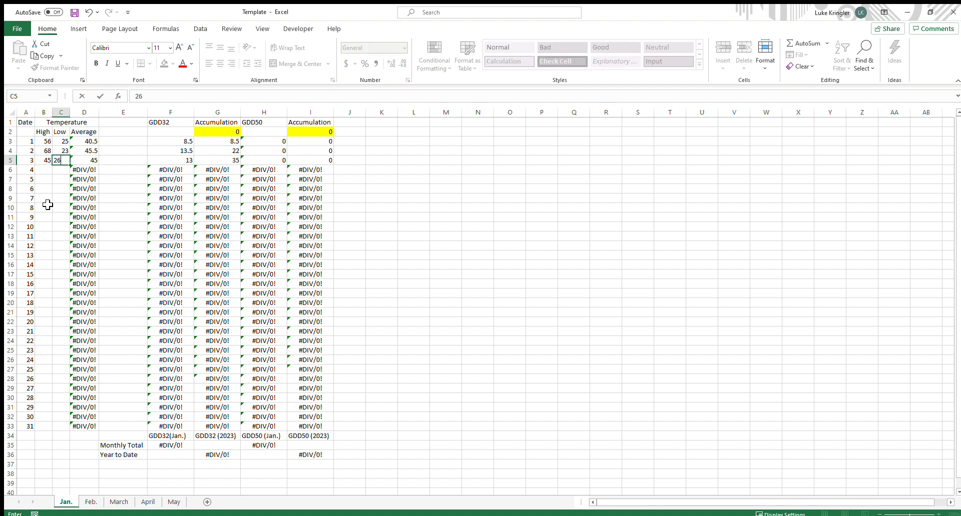
{"action": "key", "text": "Return"}
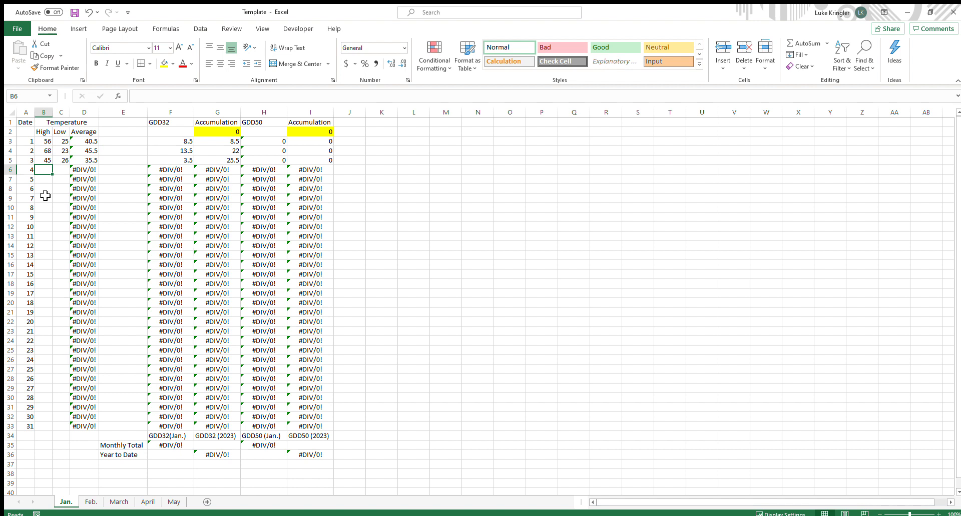
Review the February through May sheets, returning to the January sheet
{"action": "left_click", "coordinate": [96, 506]}
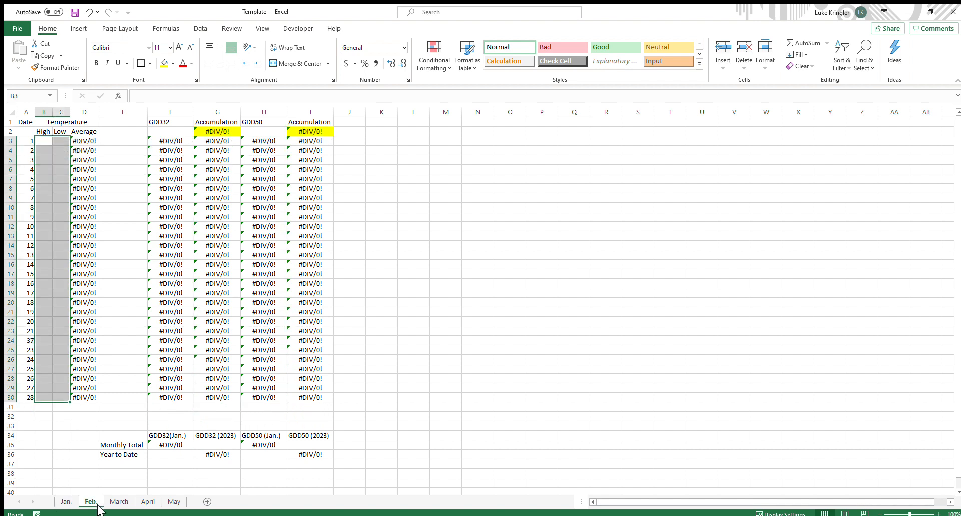
{"action": "left_click", "coordinate": [119, 502]}
{"action": "left_click", "coordinate": [148, 502]}
{"action": "left_click", "coordinate": [174, 501]}
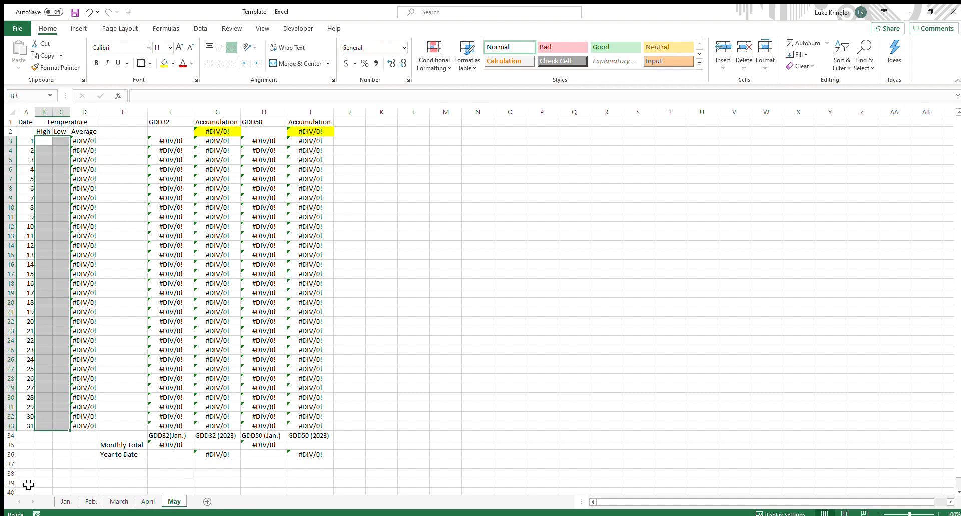
{"action": "left_click", "coordinate": [66, 502]}
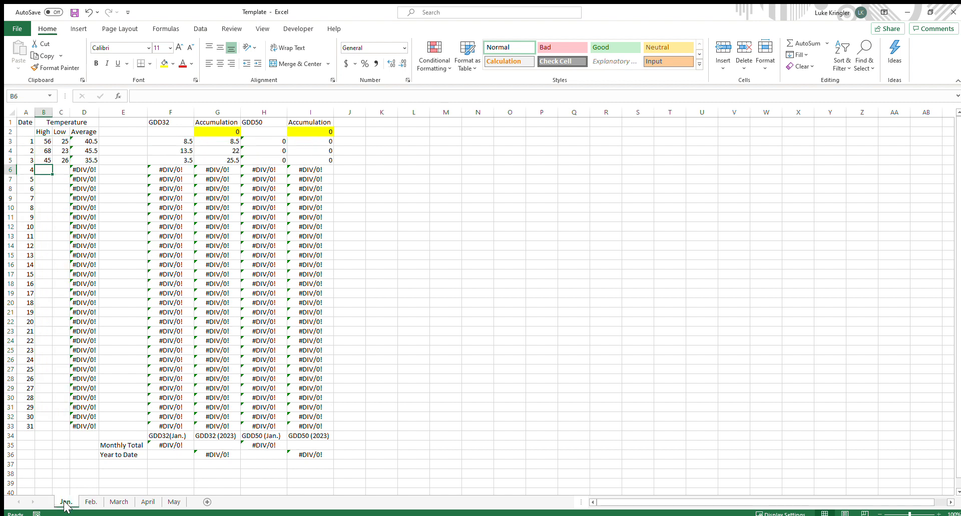